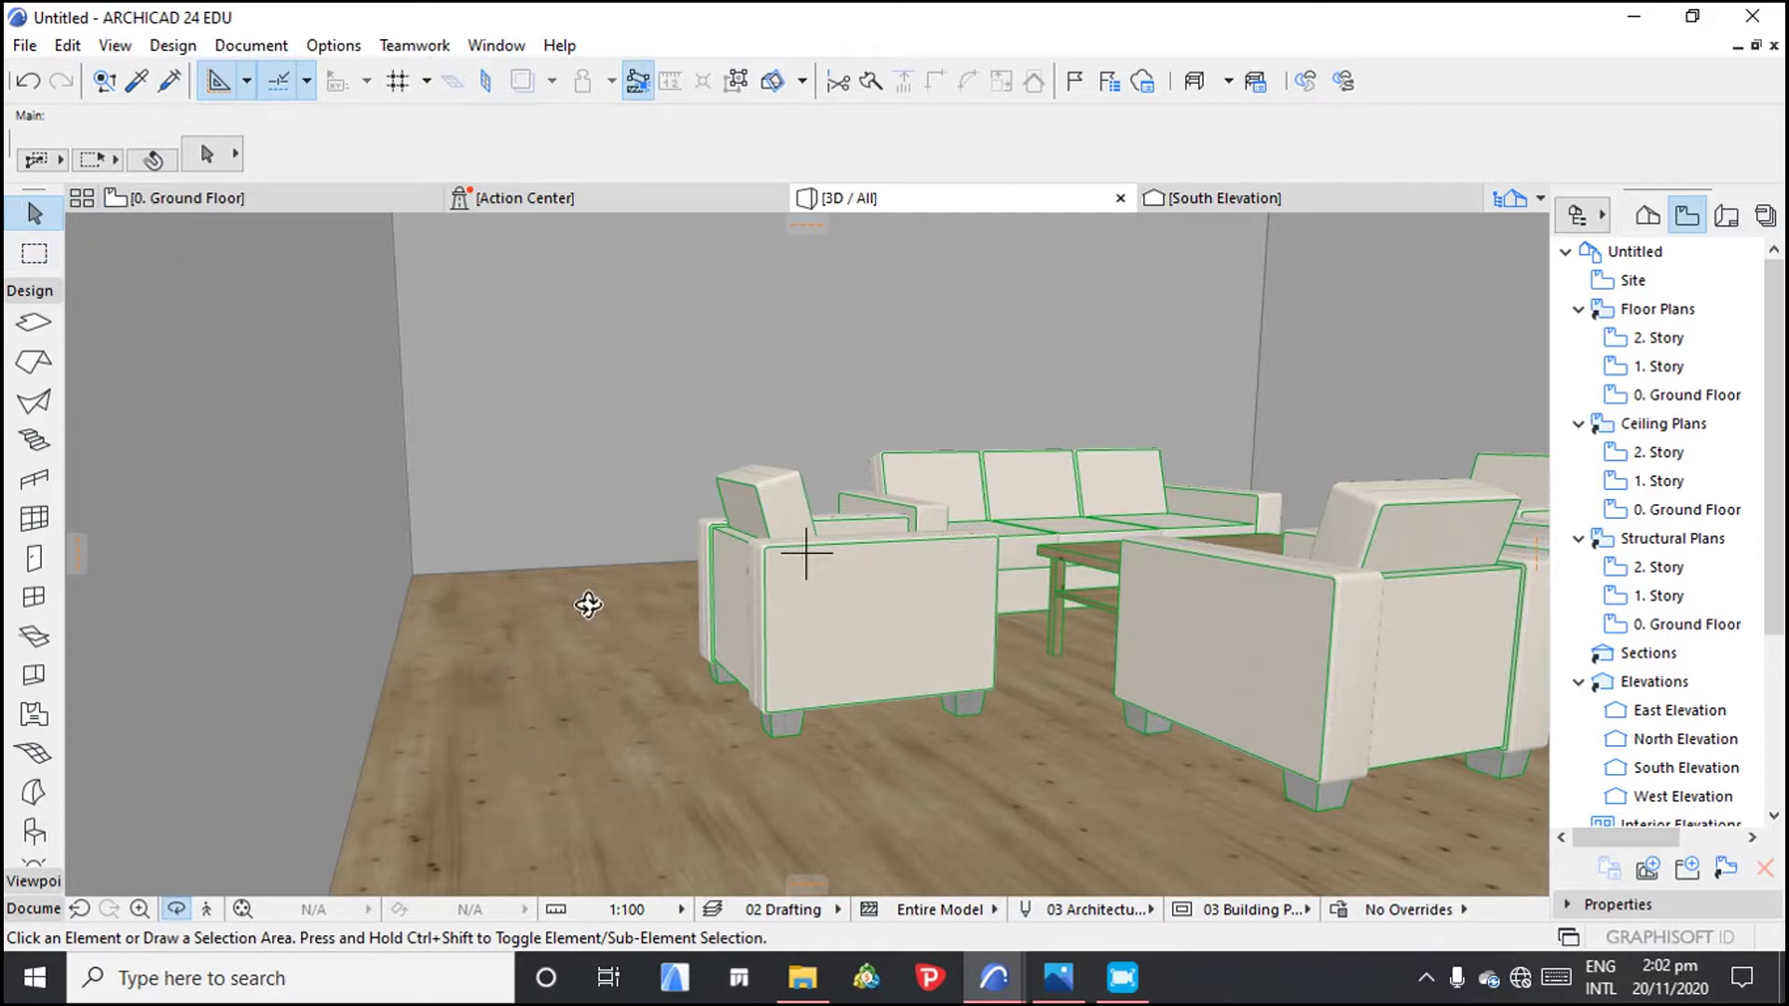
Step: Leave Orbit mode and select the room's floor slab in the 3D window
click(35, 214)
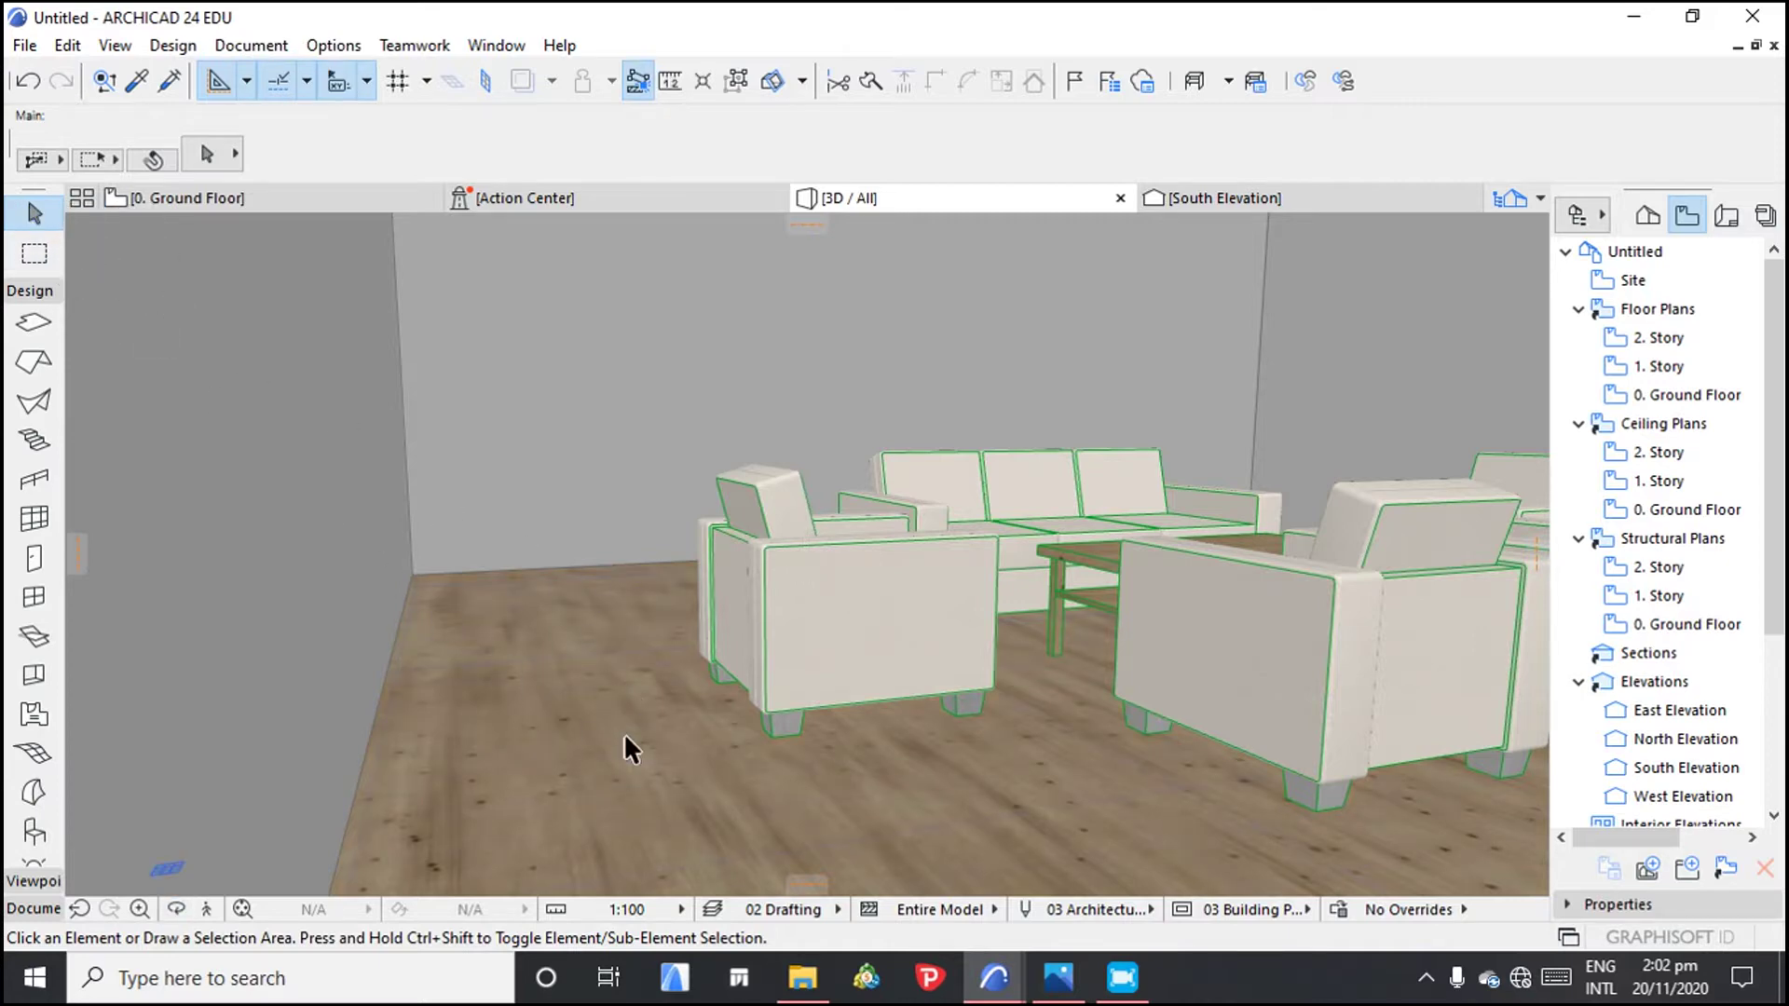
click(652, 749)
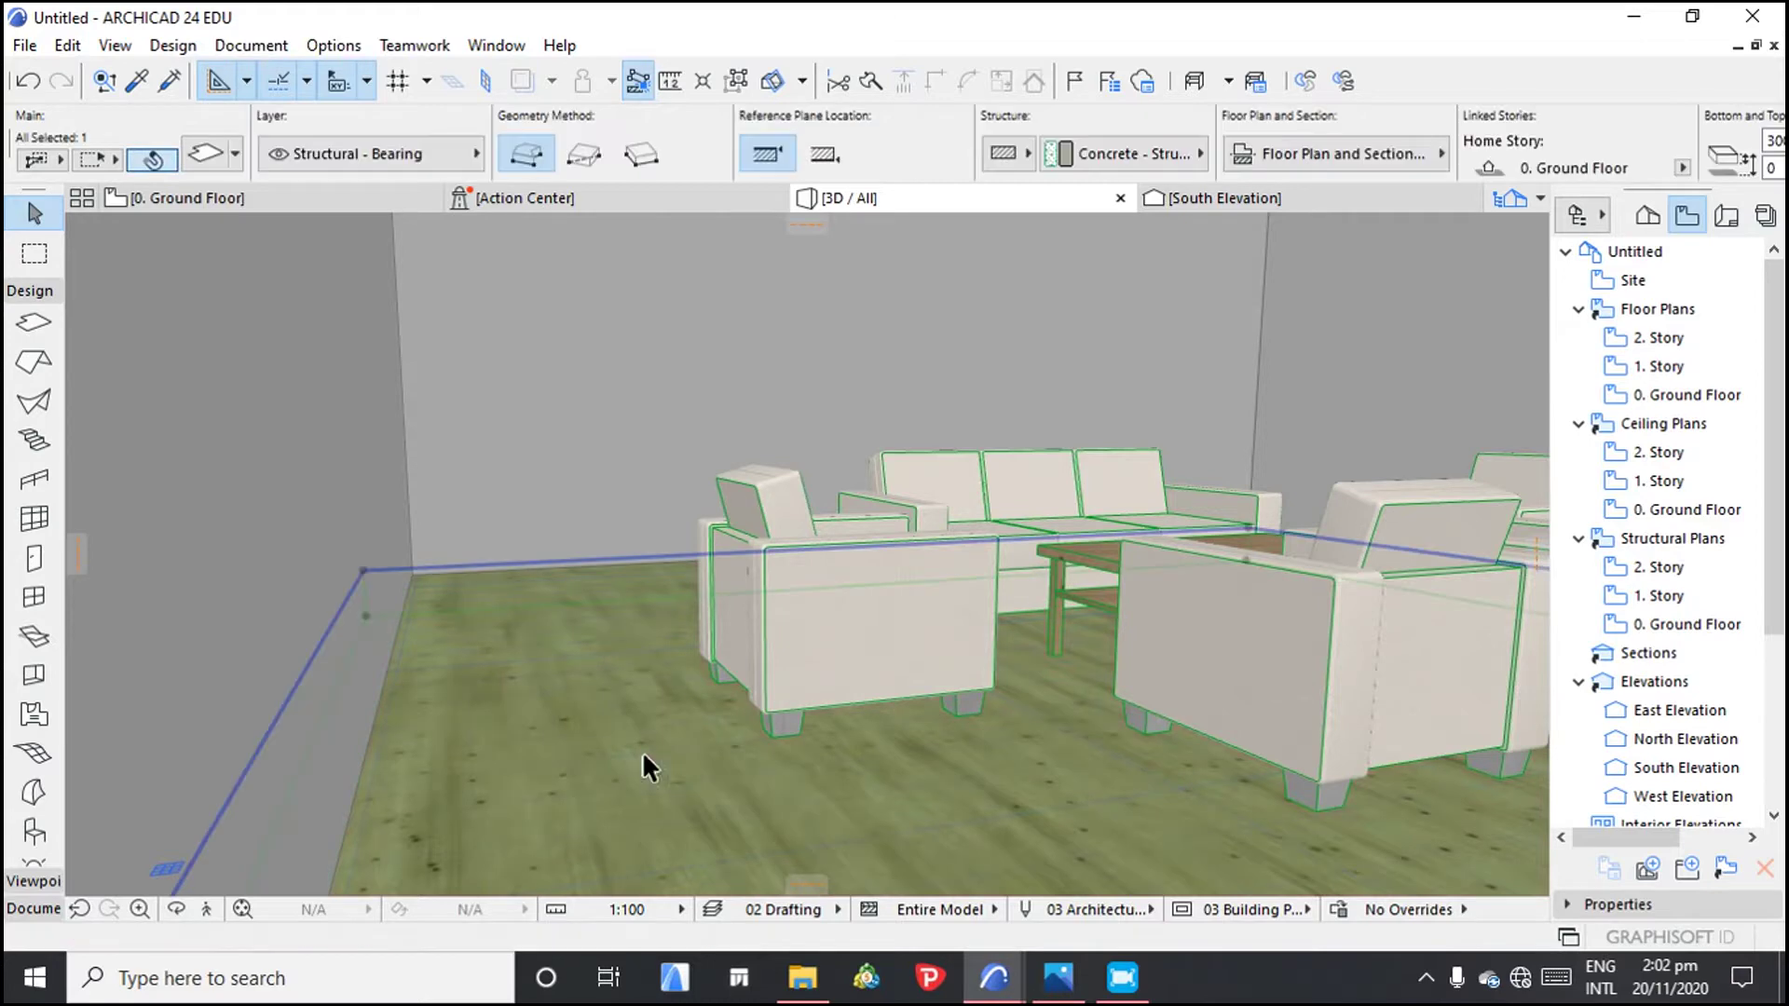
Step: Override the slab's top surface with Wood - Walnut Horizontal, then deselect the slab
click(197, 153)
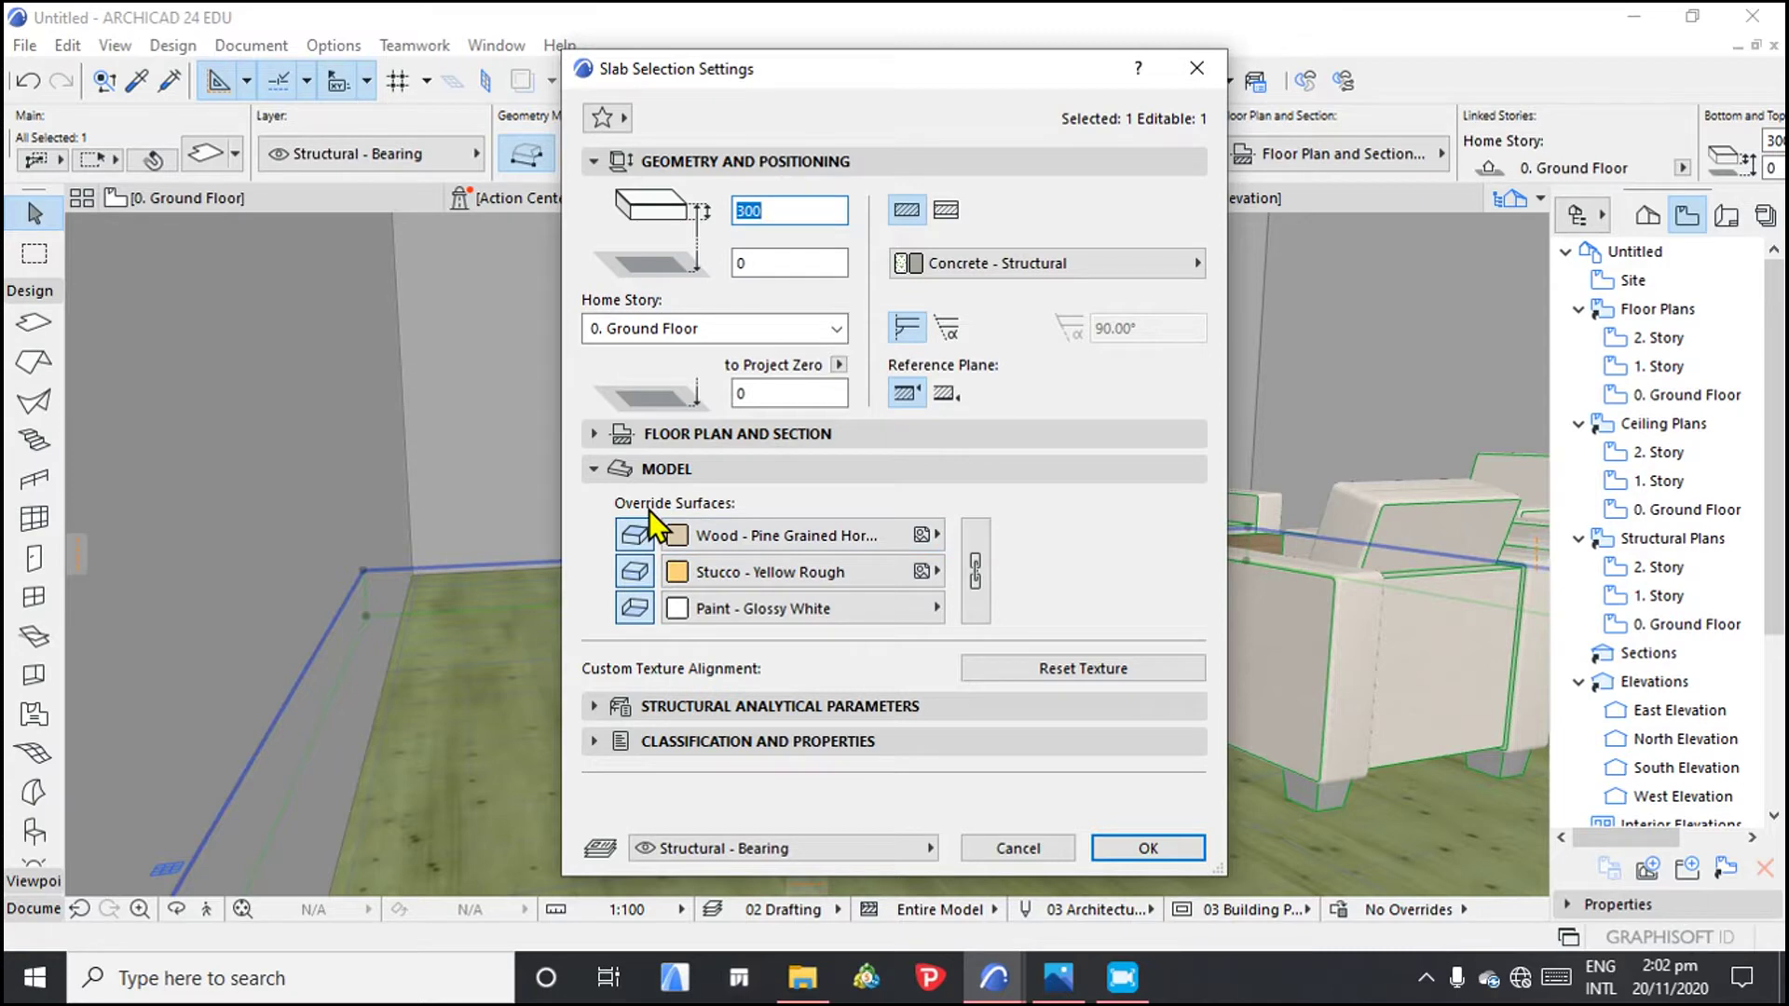
click(928, 536)
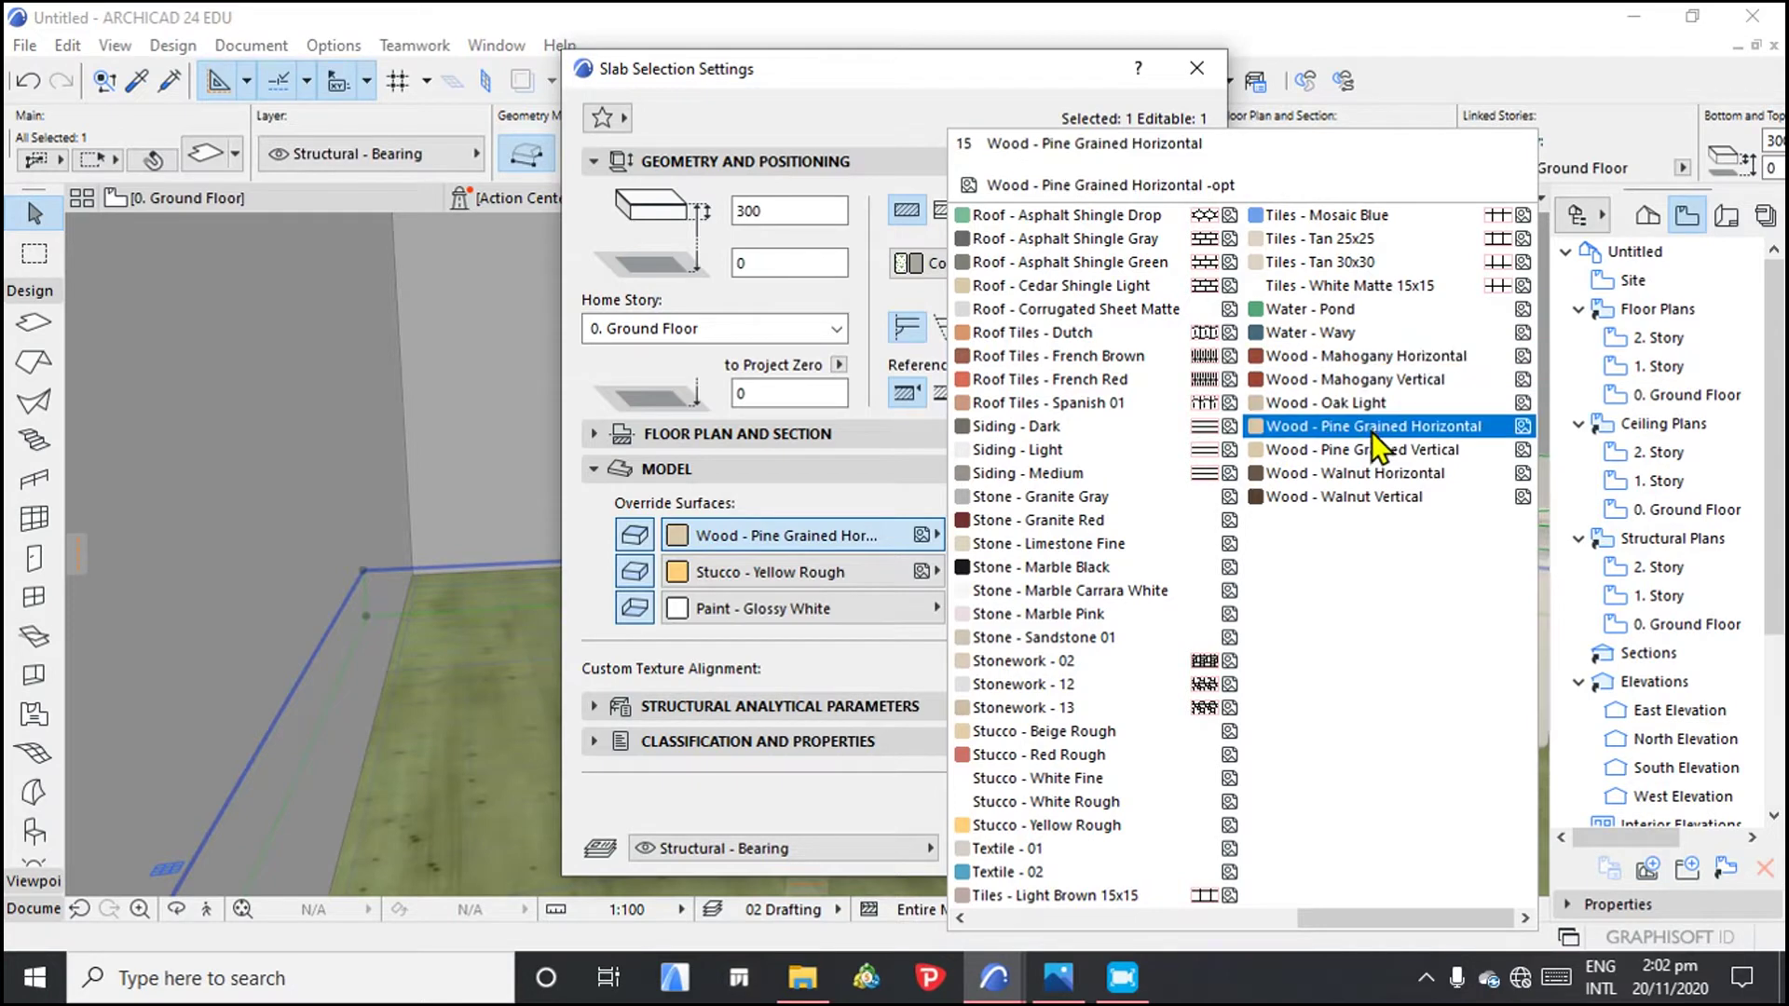
click(1353, 474)
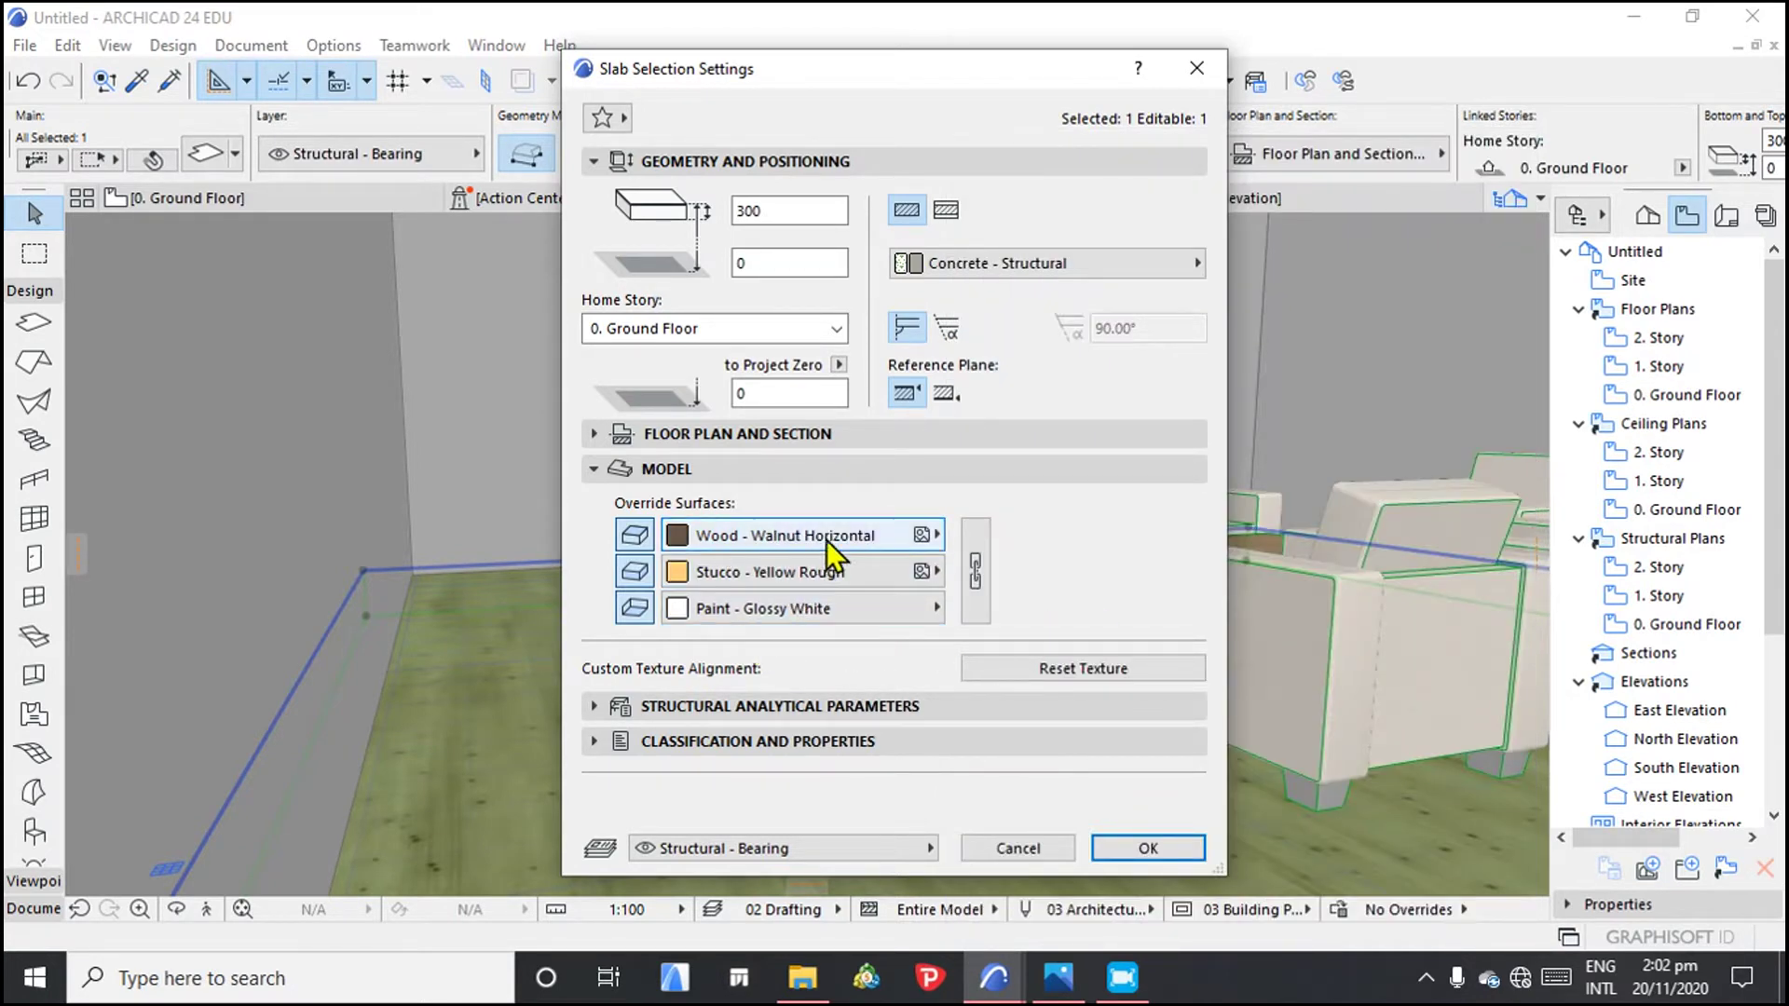
click(1148, 846)
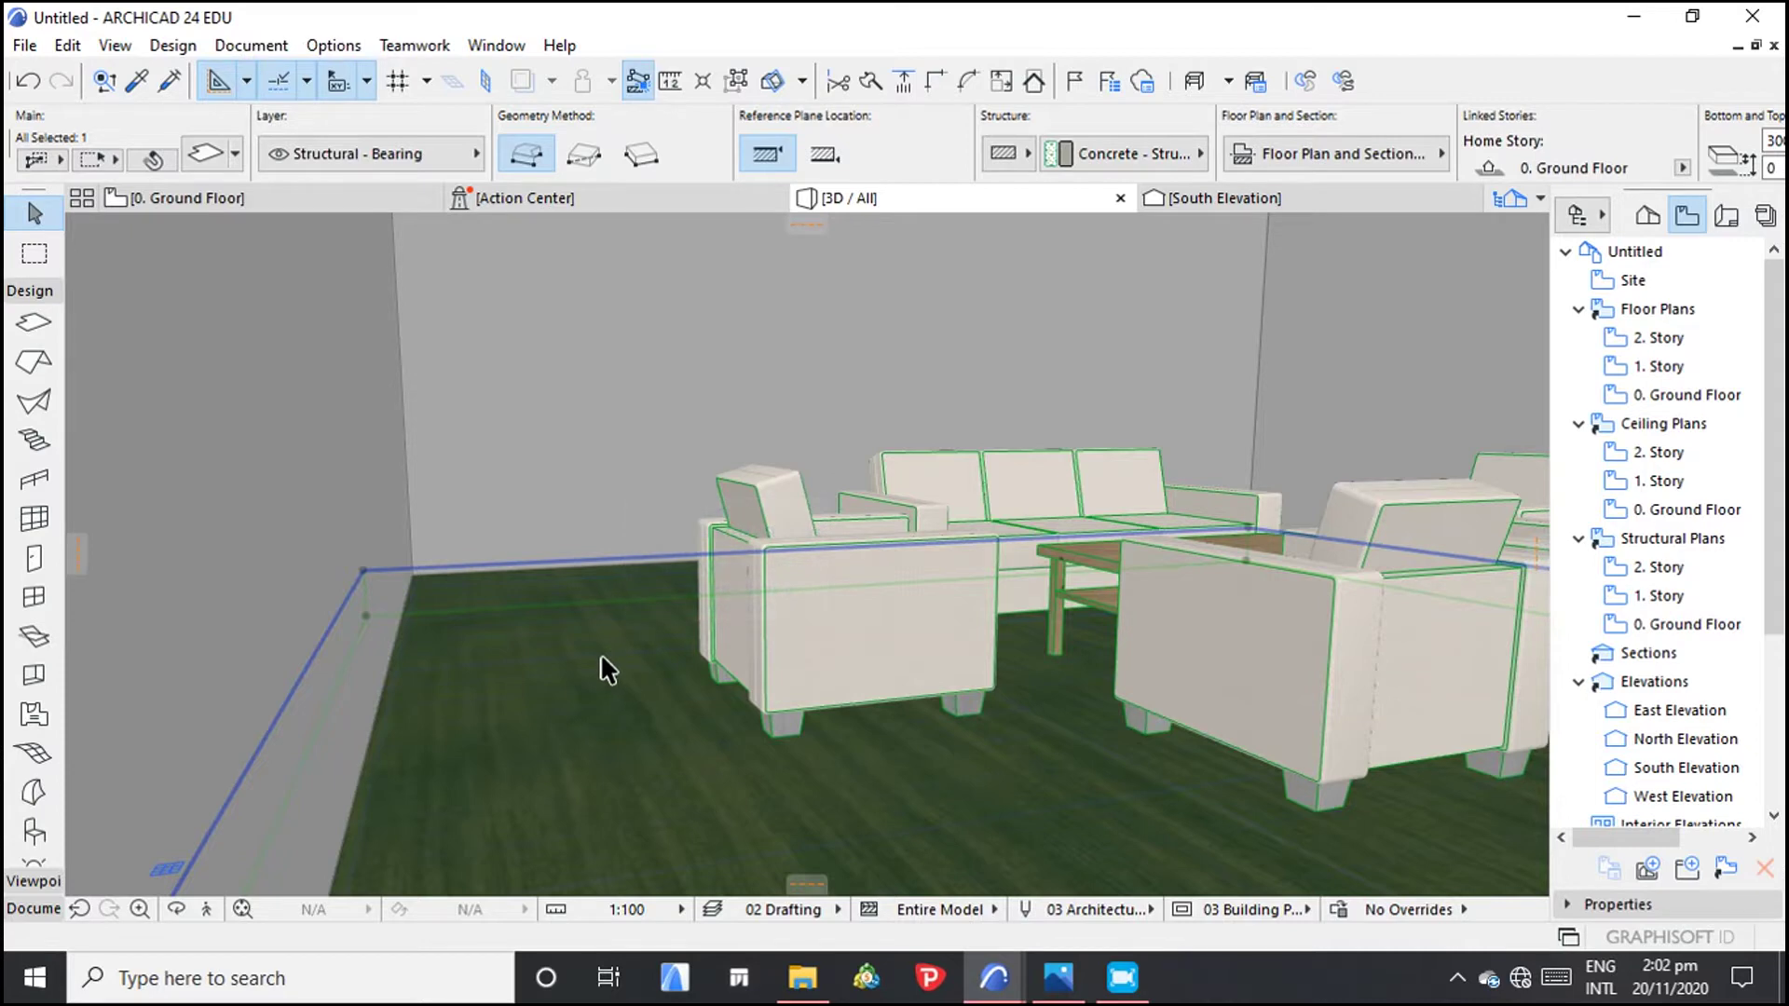
key(Escape)
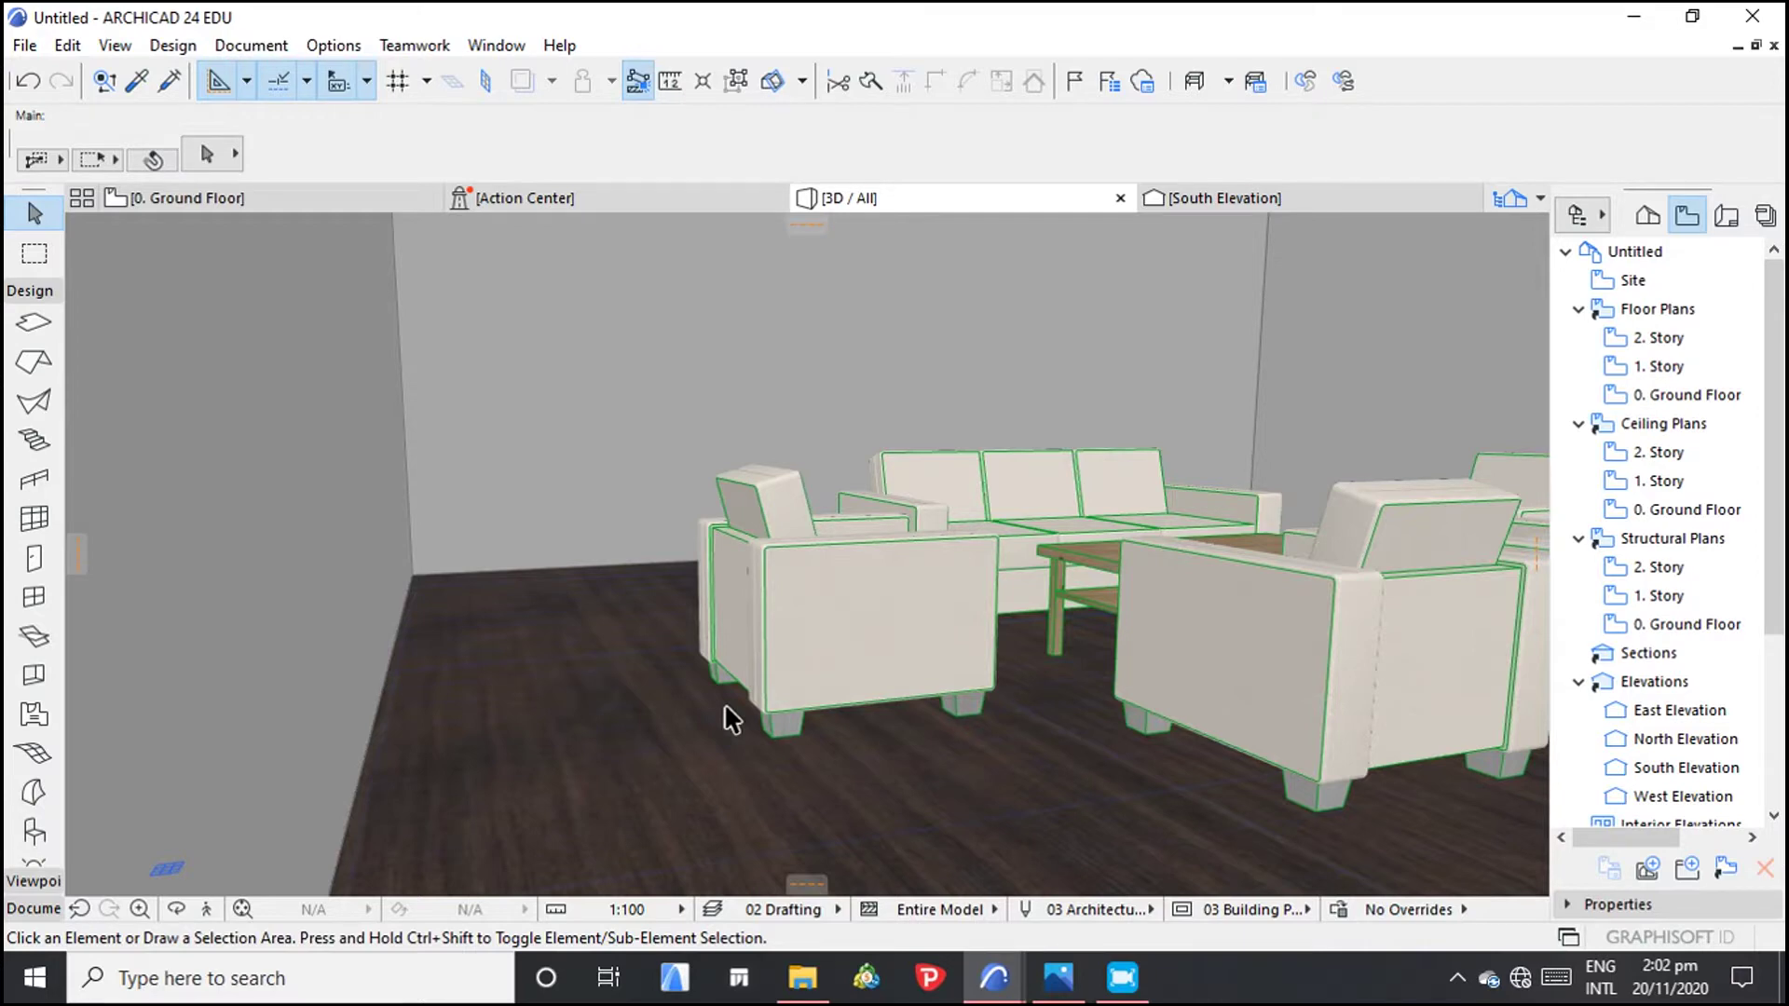
Step: In the Surfaces attribute dialog, pick Wood - Walnut Vertical and start a duplicate of it
click(338, 46)
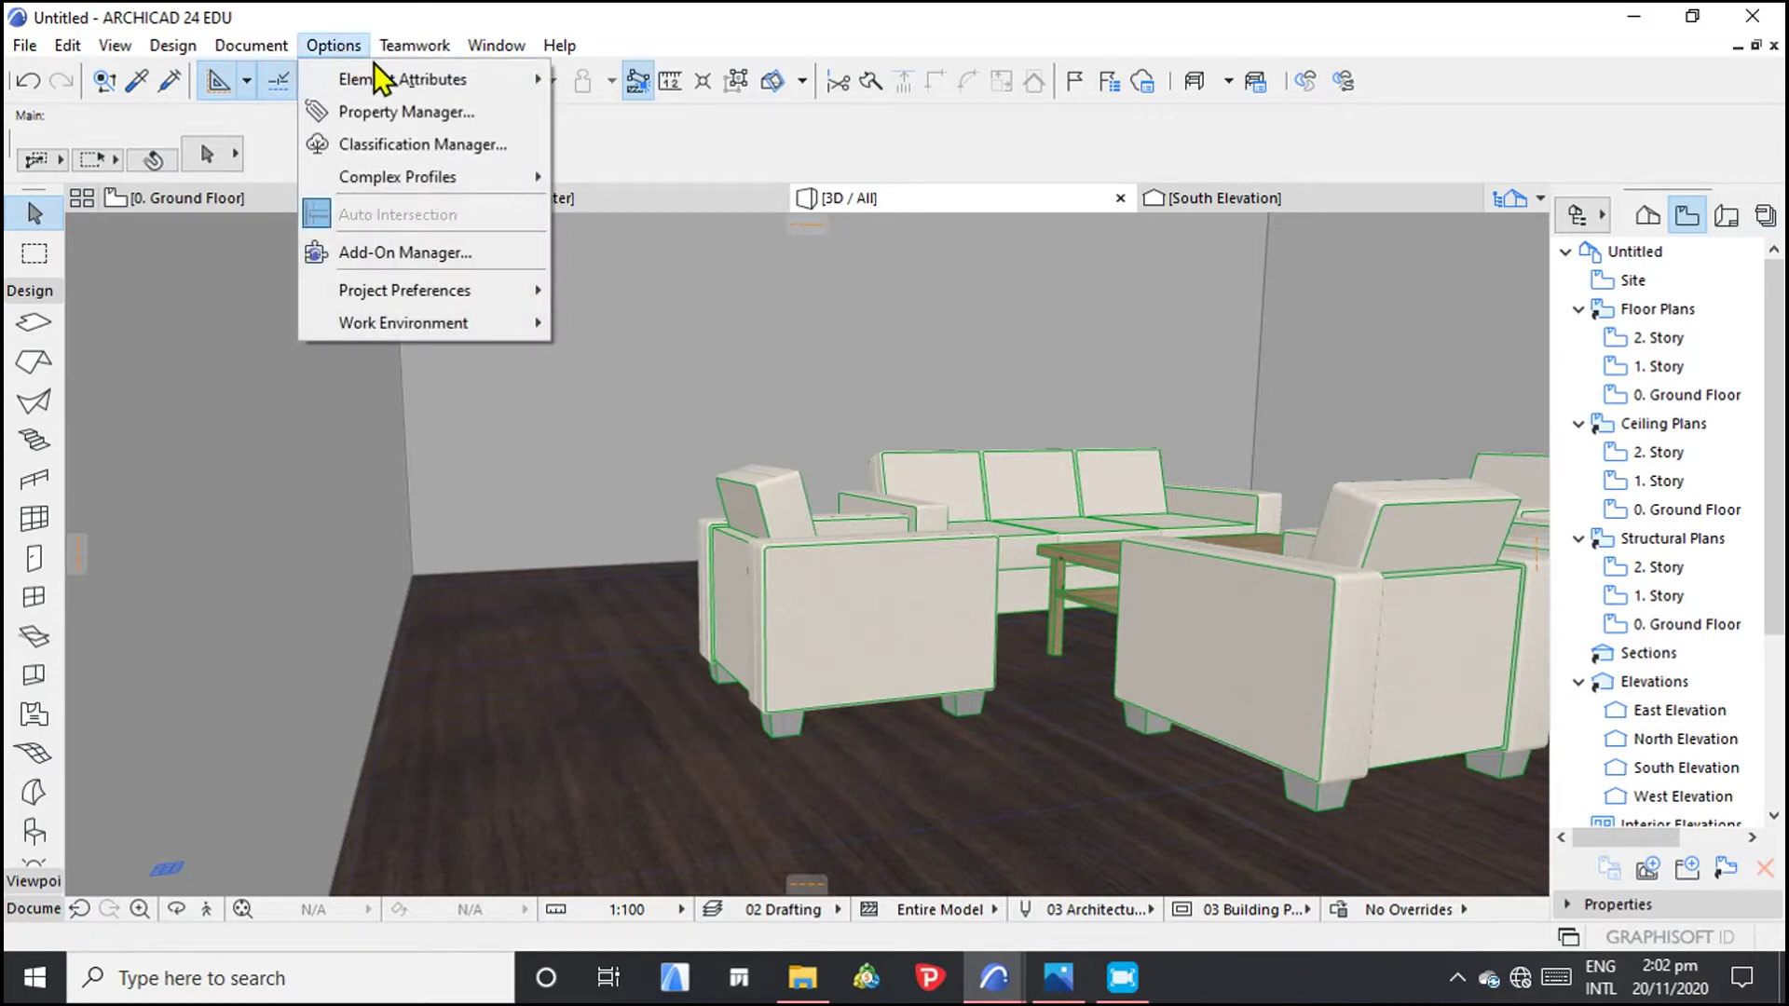
mouse_move(393, 71)
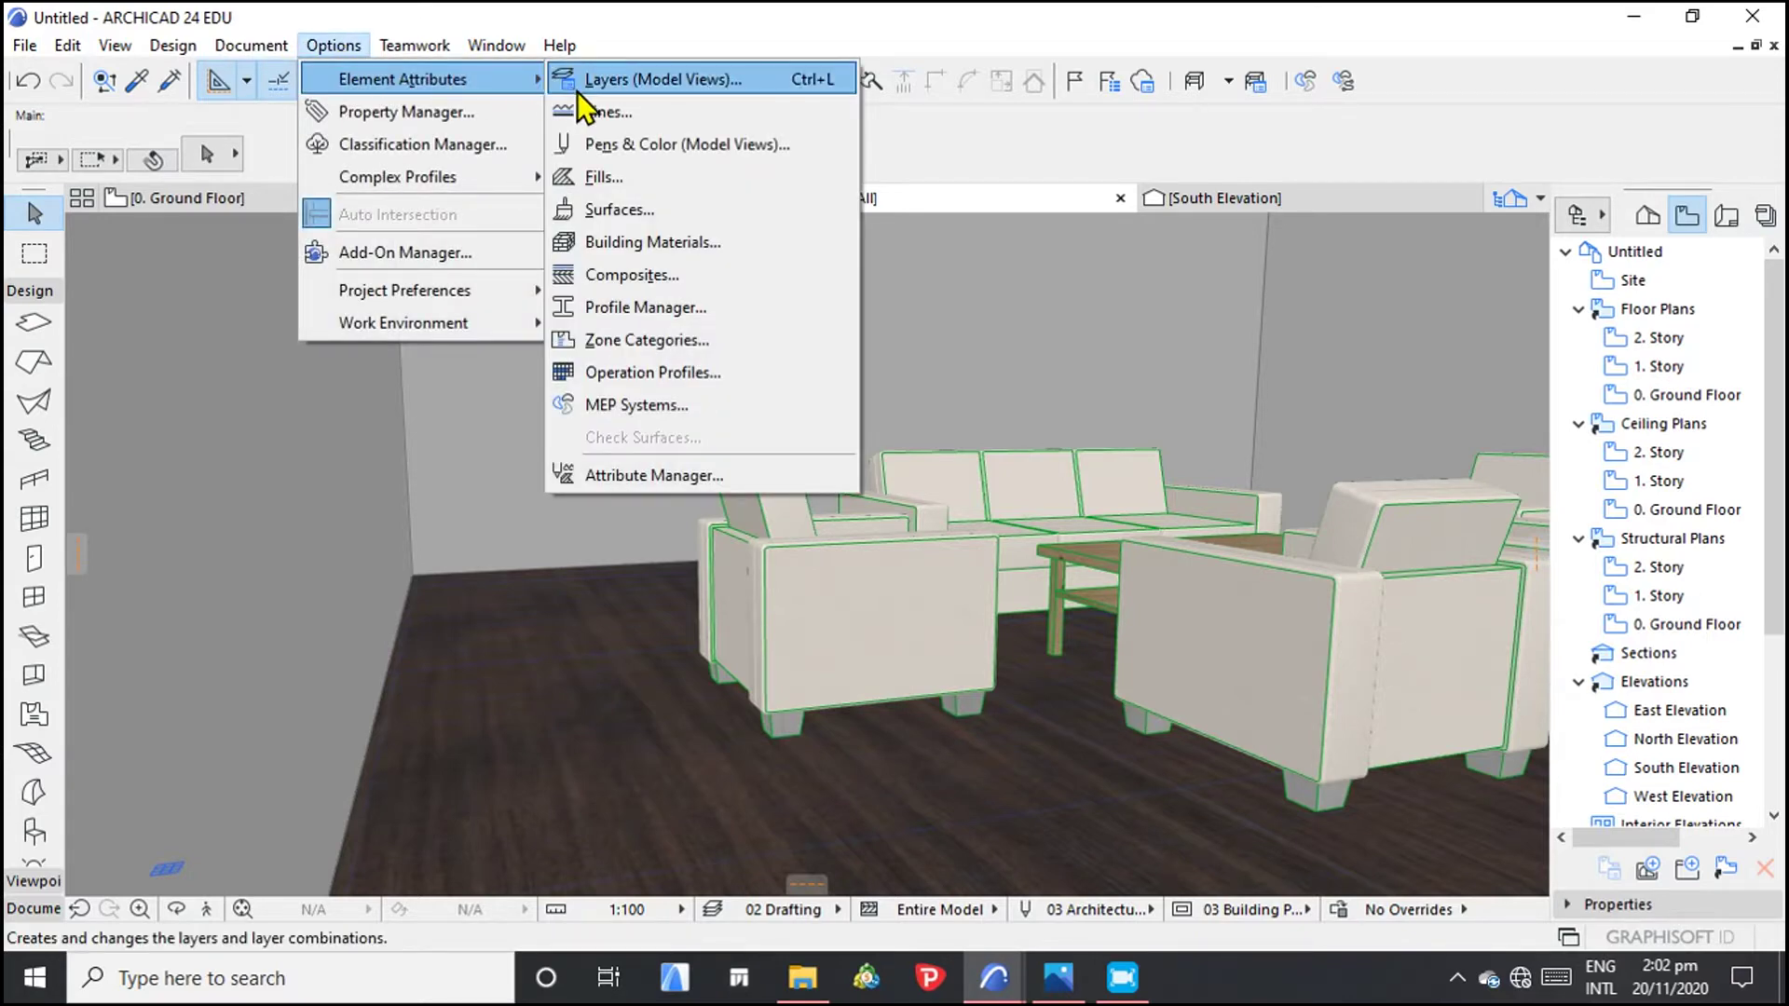
click(613, 207)
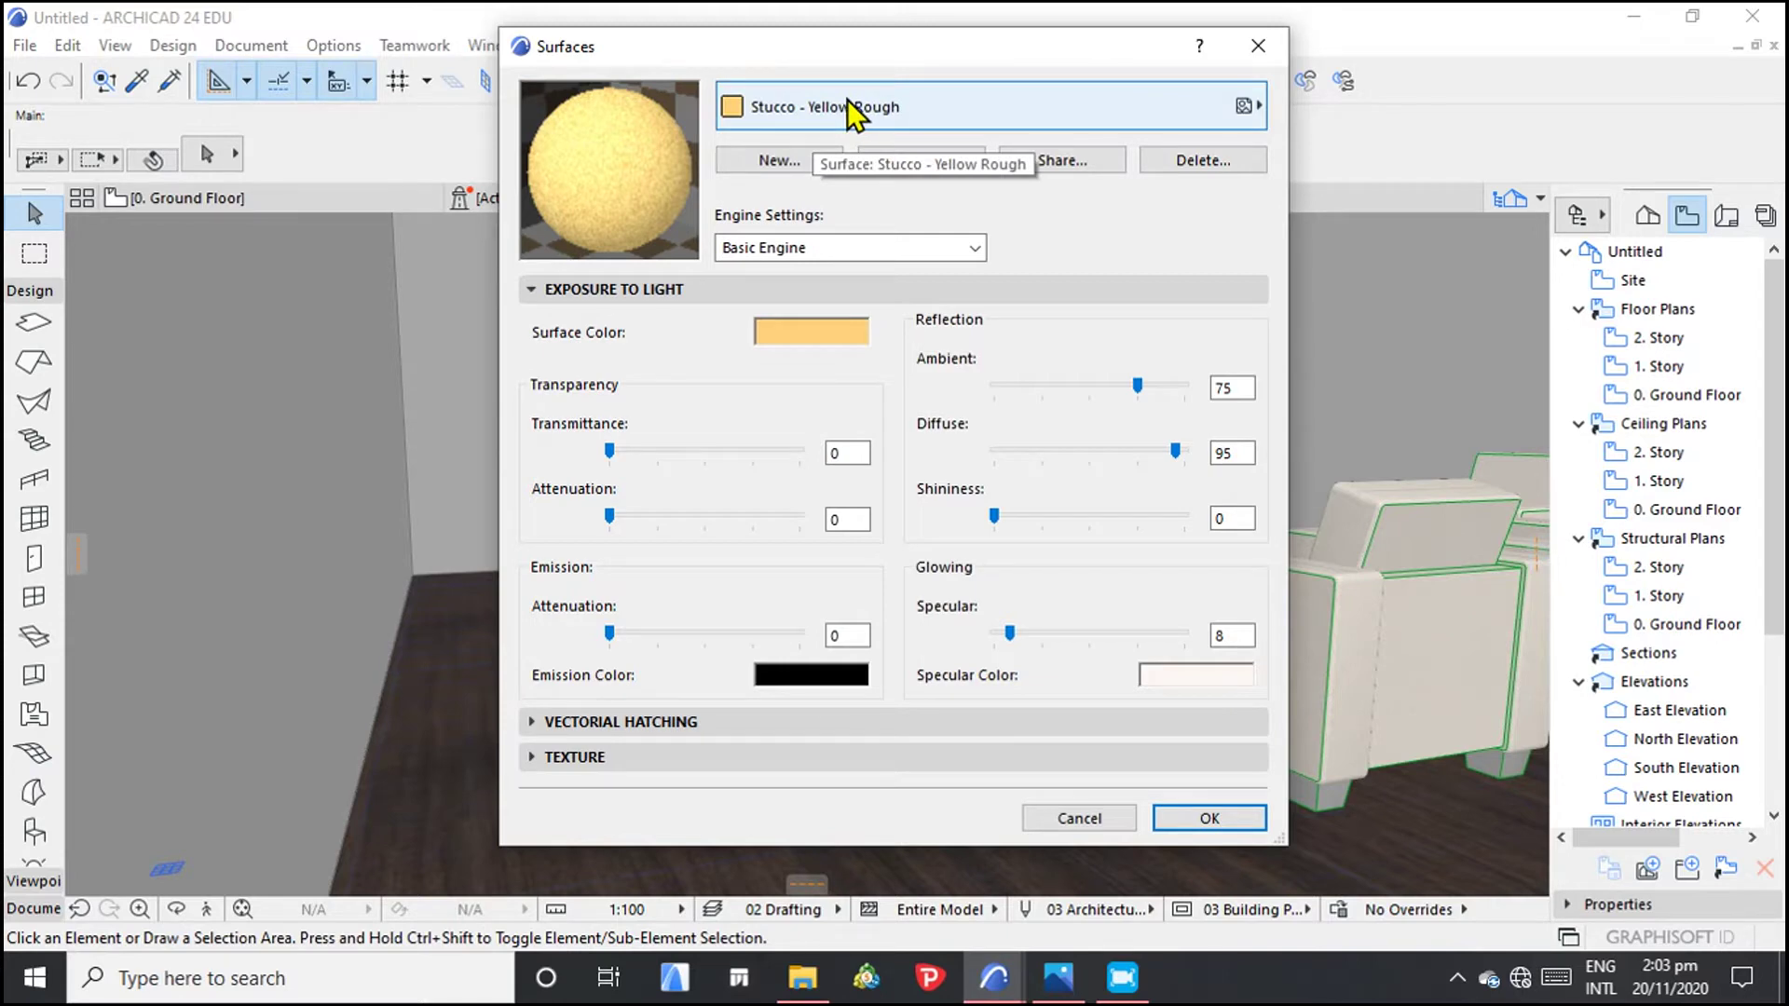
click(1010, 99)
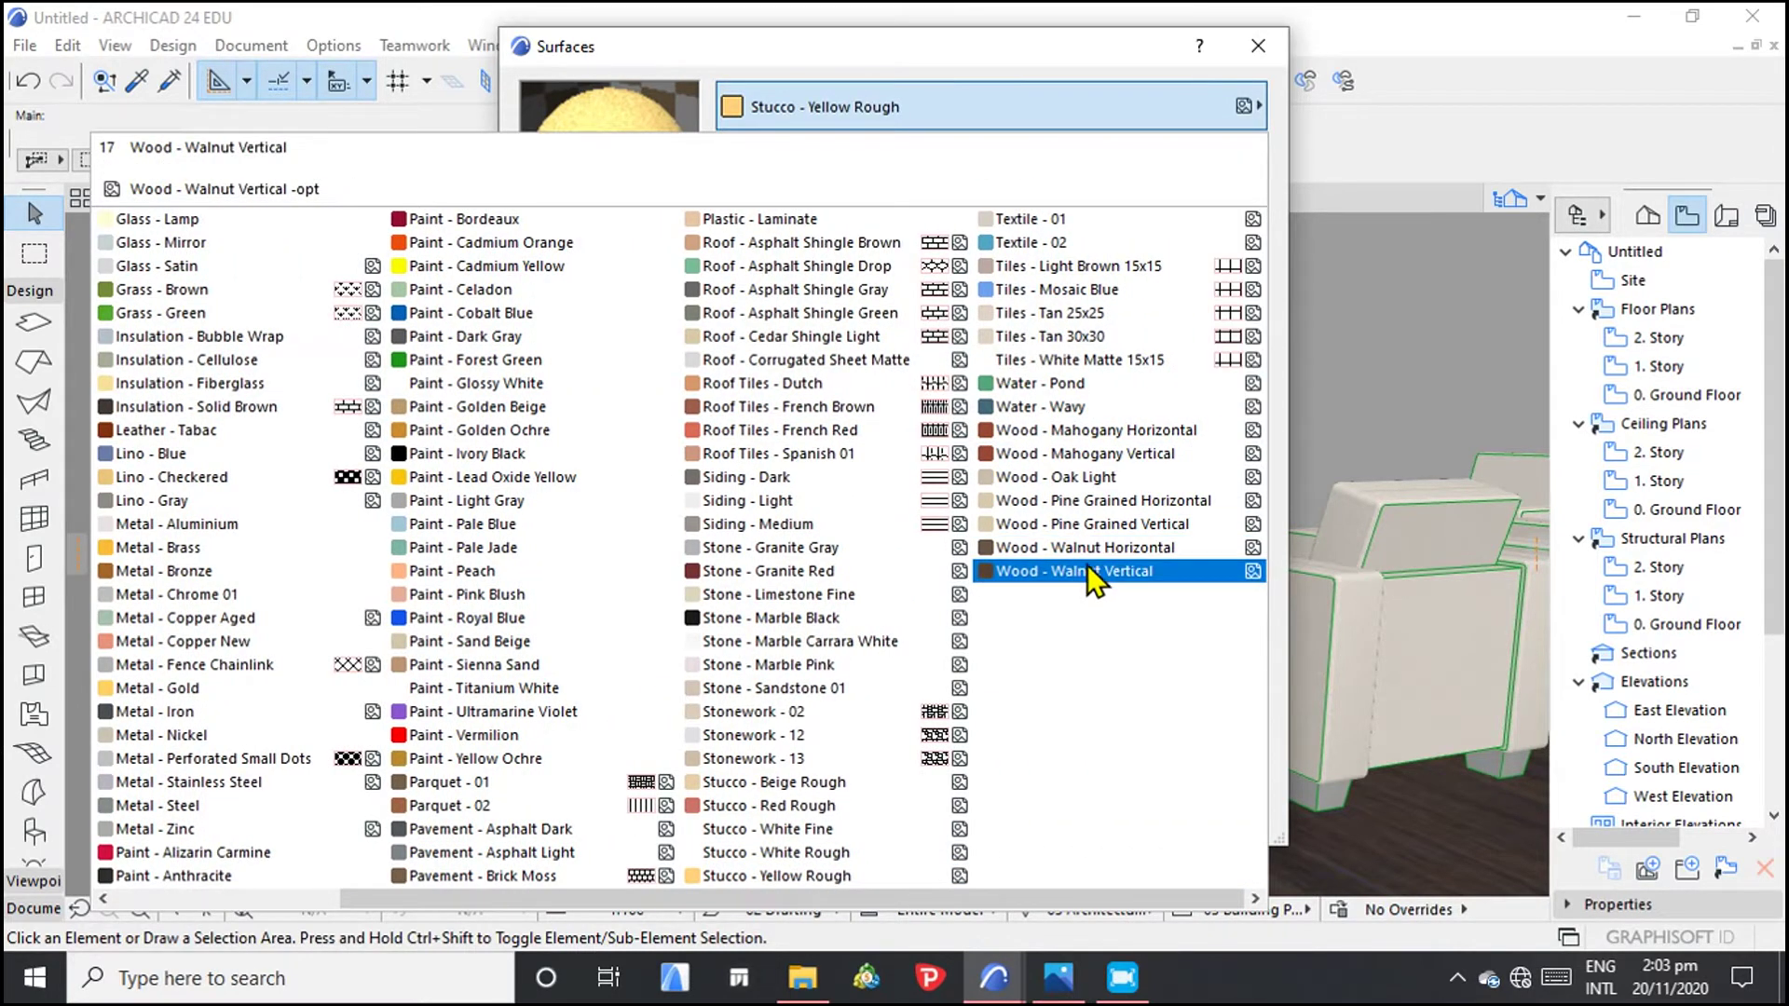
click(1088, 565)
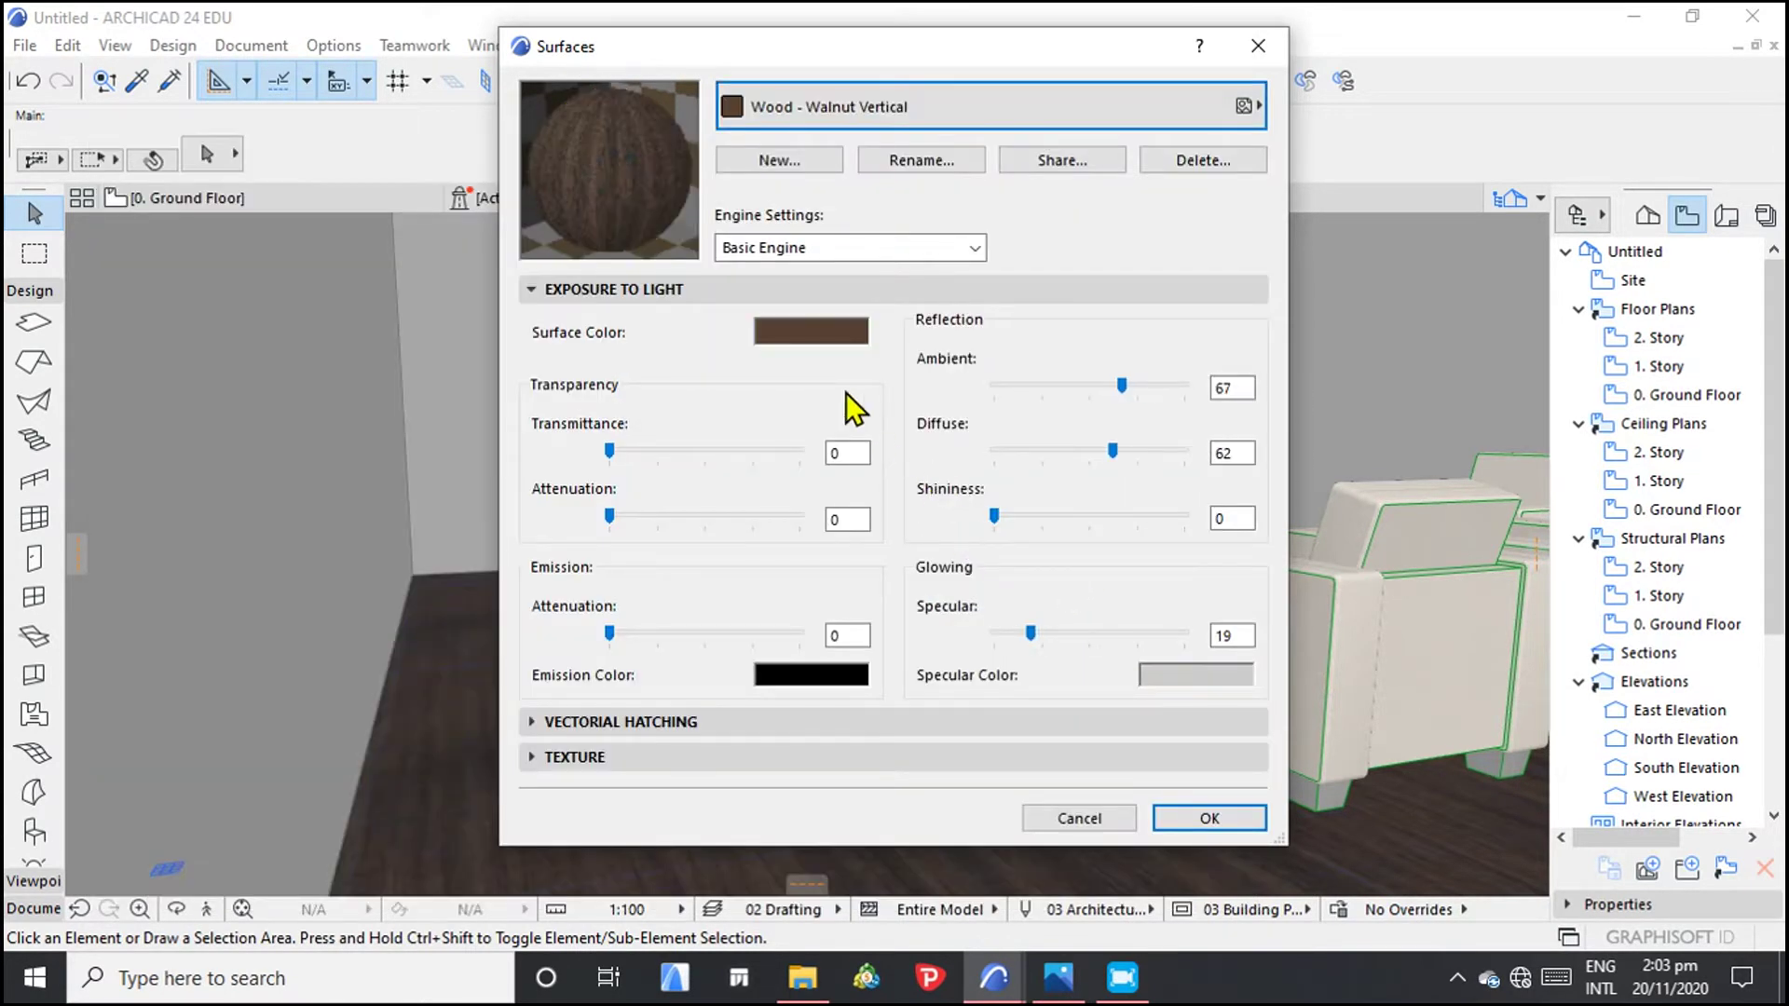
click(801, 160)
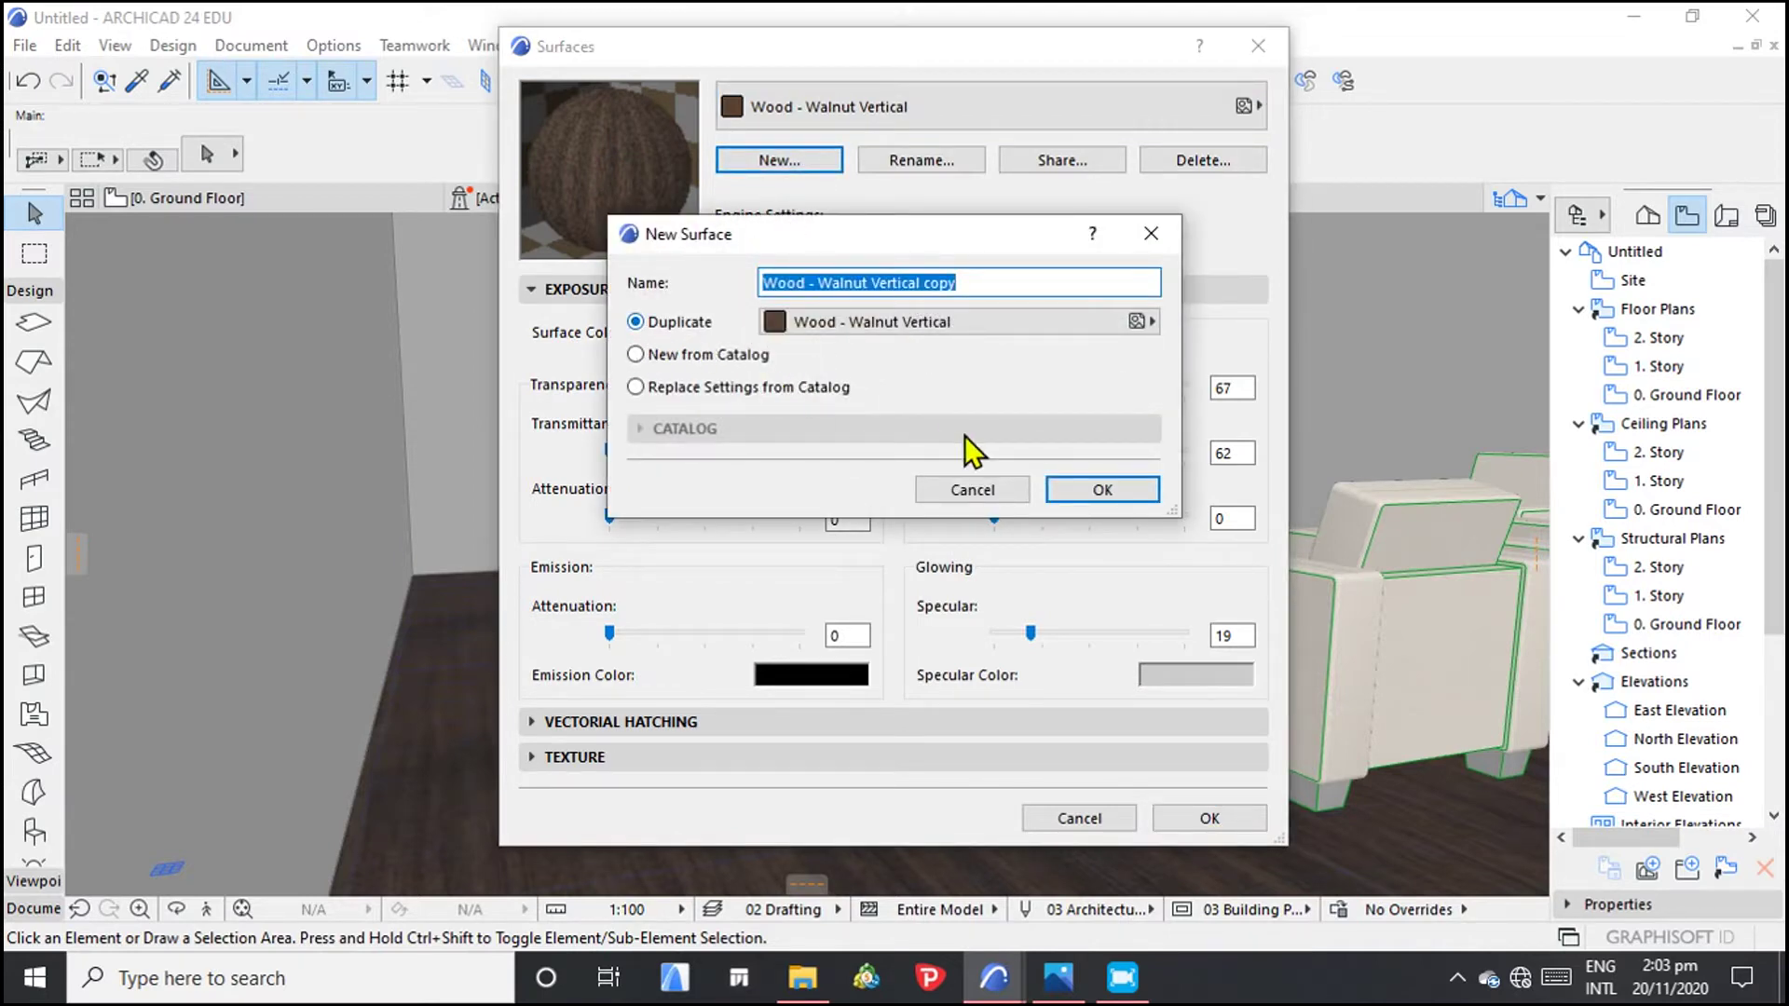
Step: Create 'Wood - Walnut Vertical copy', set its engine to OpenGL, and expand Vectorial Hatching and Texture
click(1096, 491)
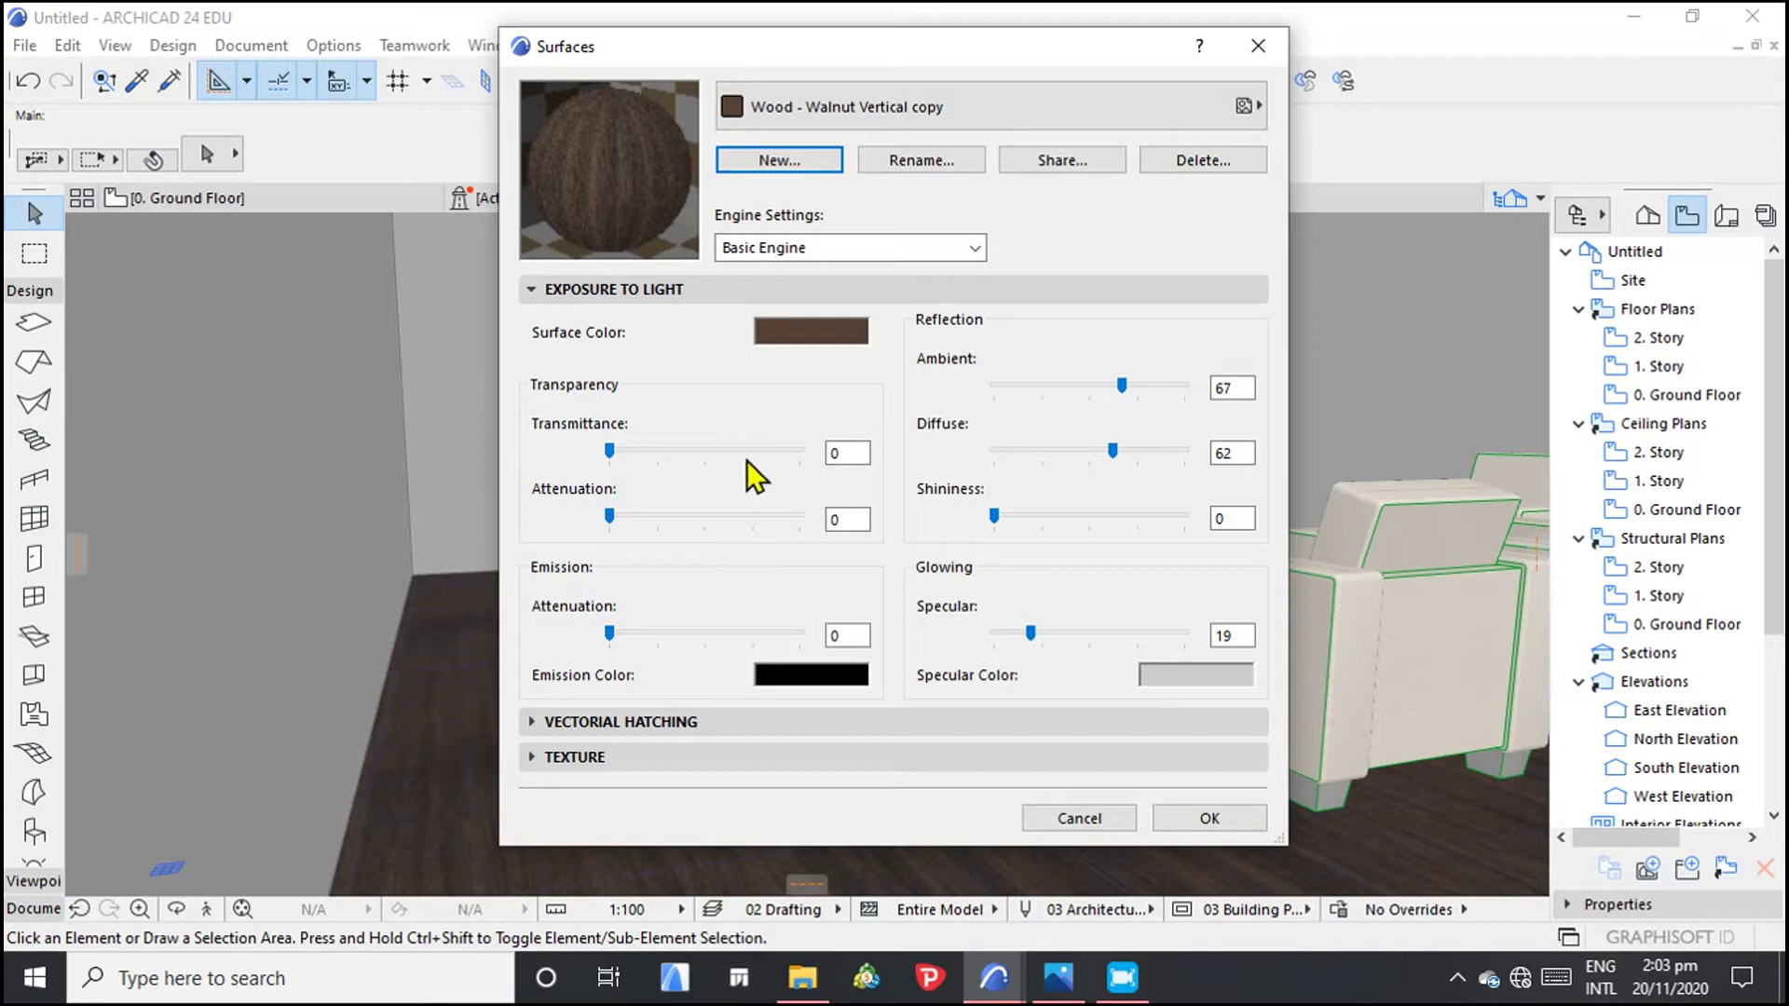
click(865, 247)
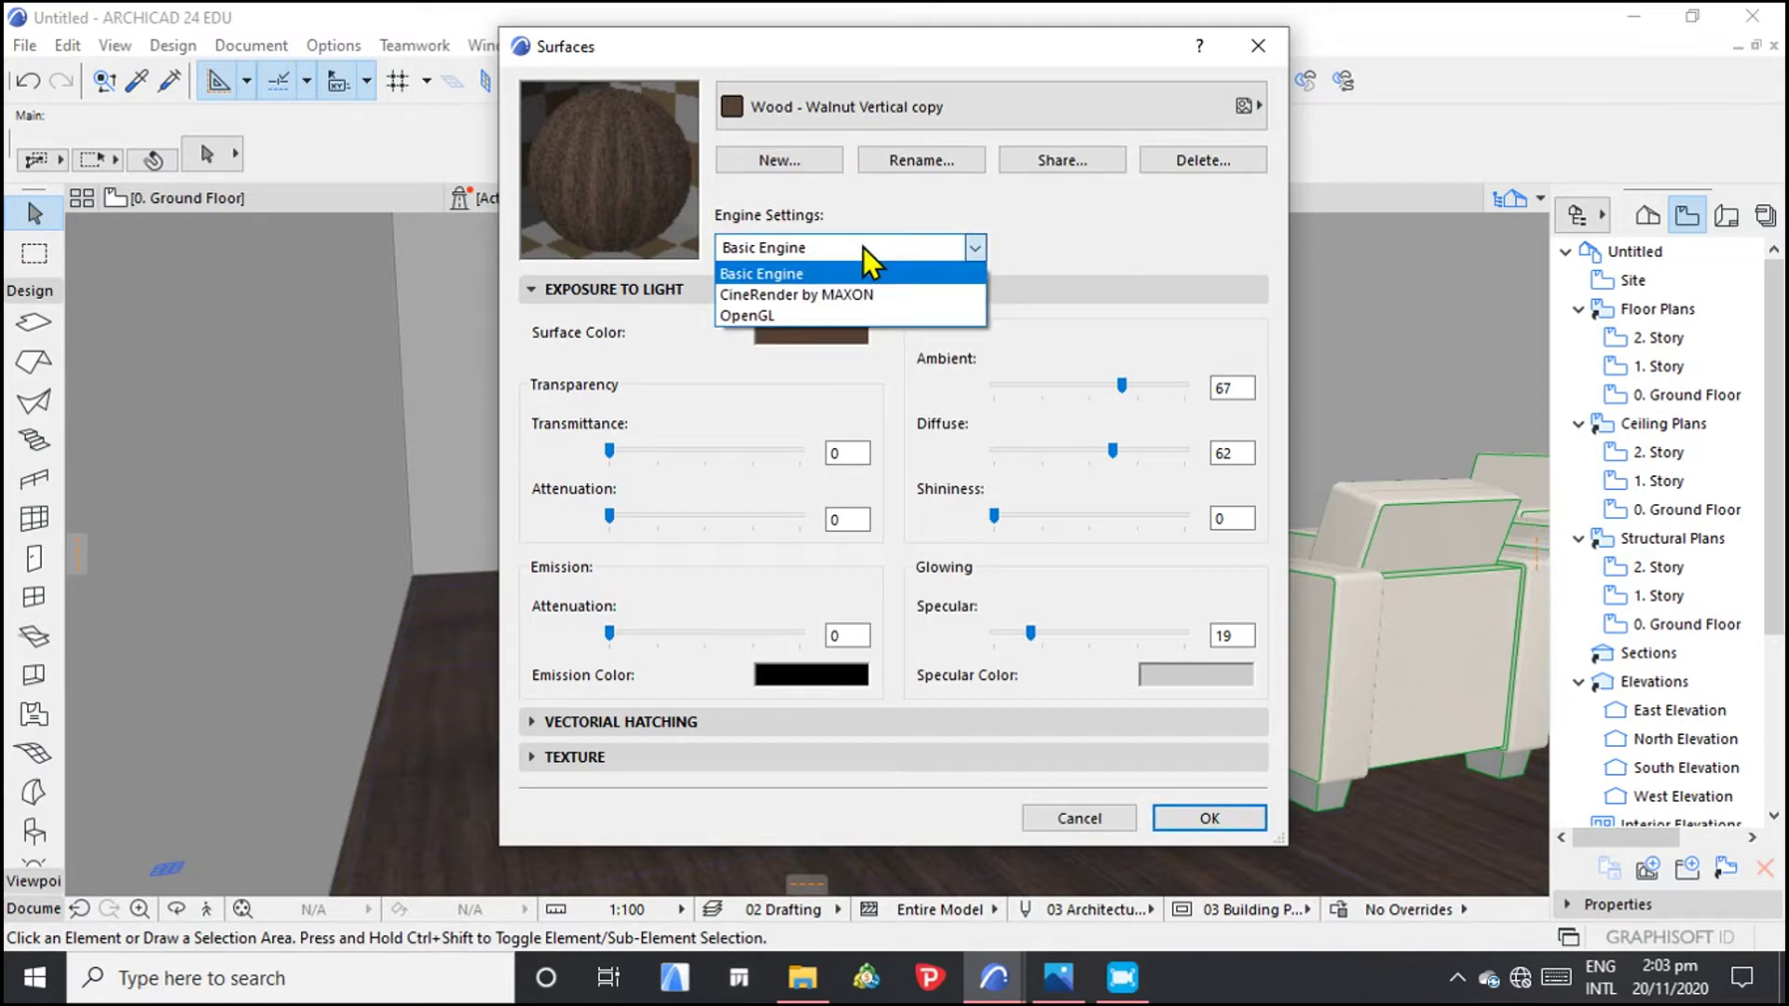
click(762, 316)
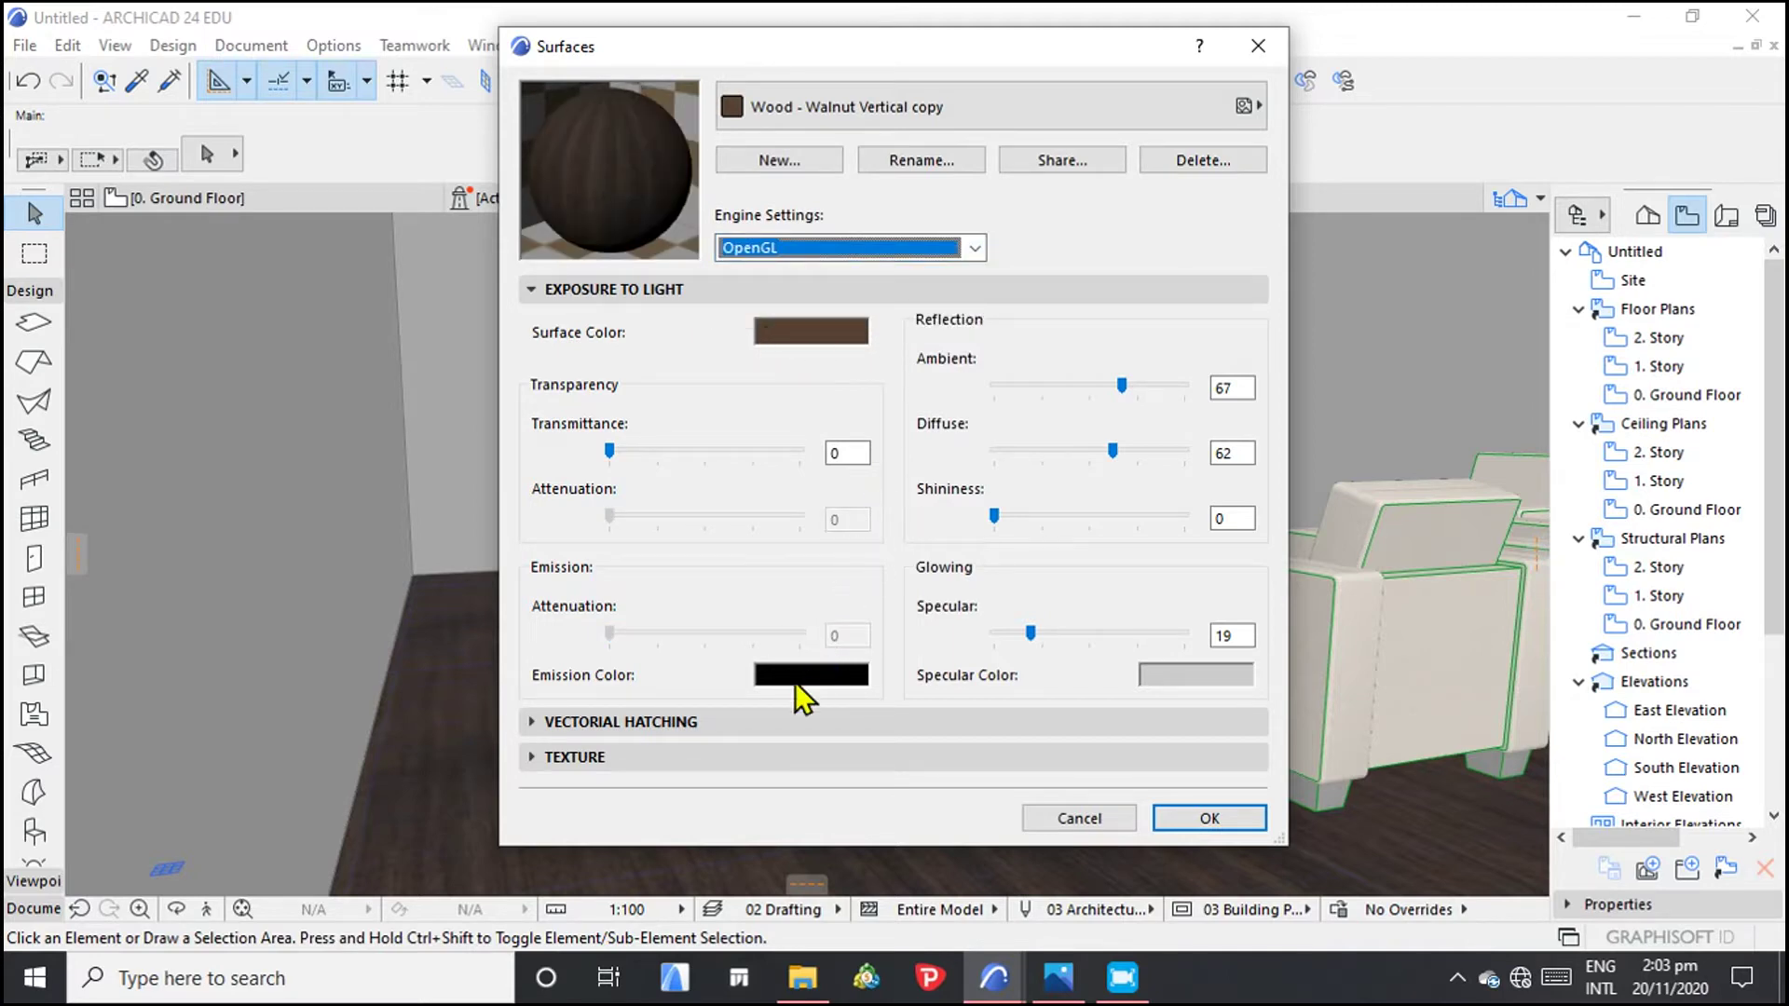
click(725, 722)
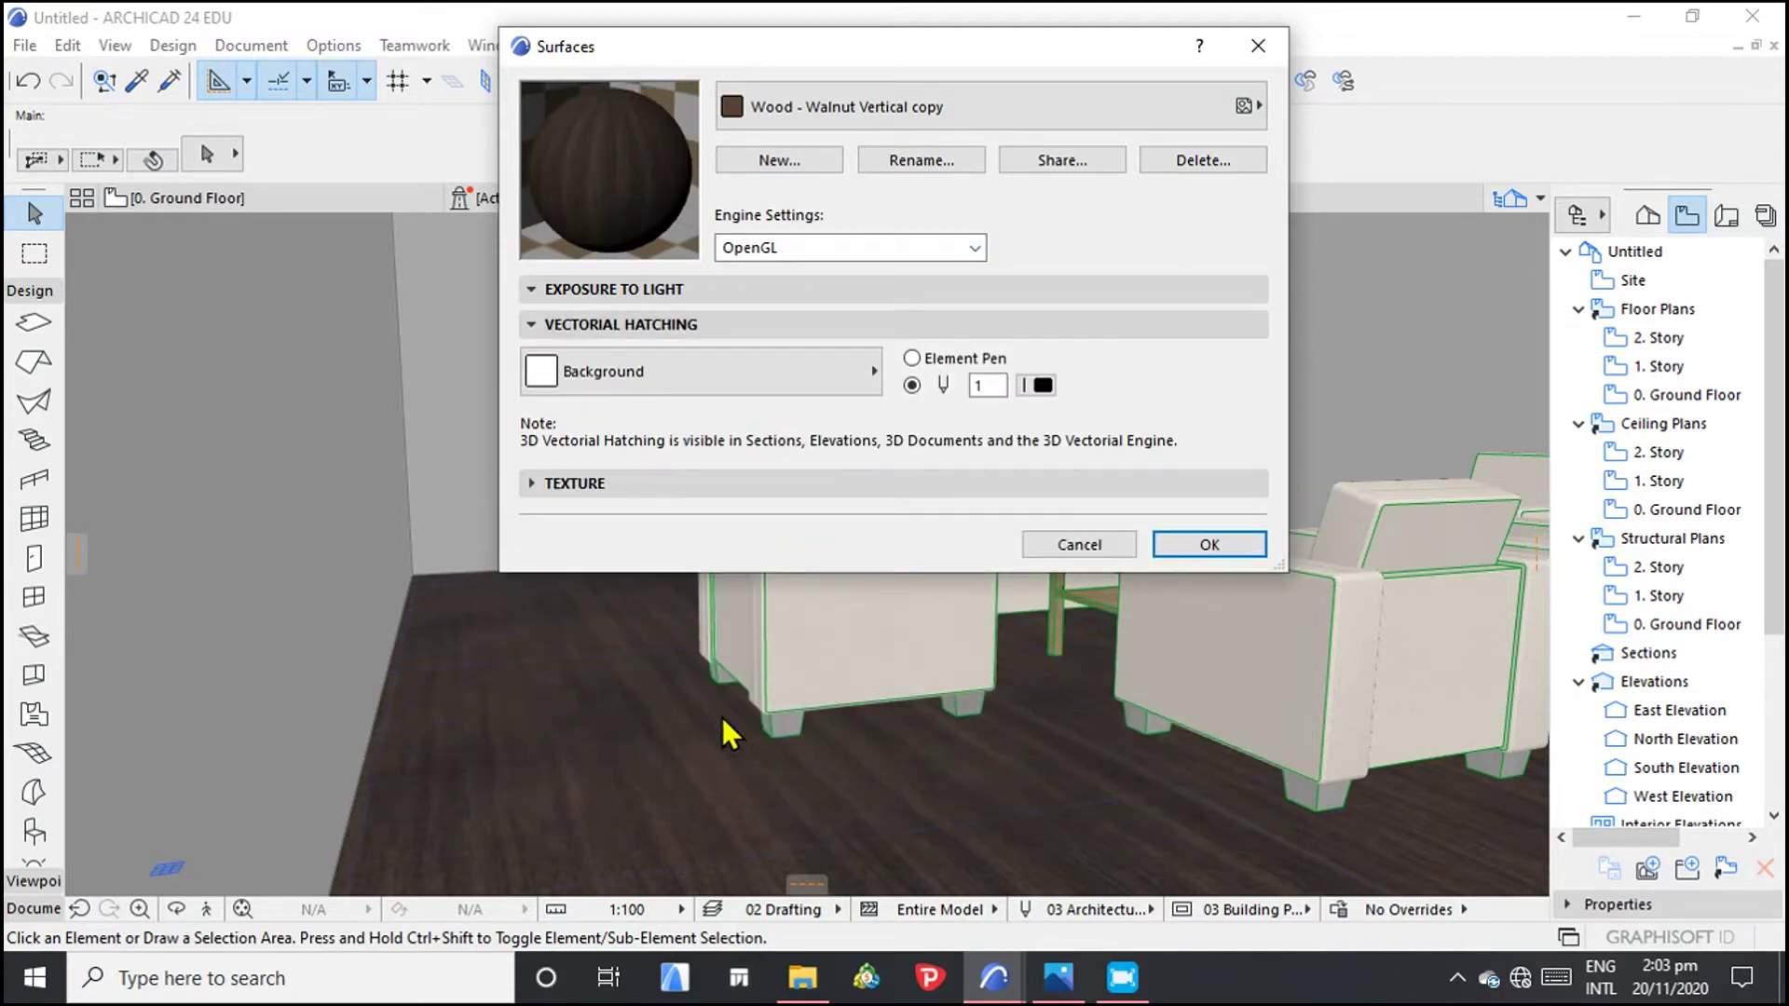
click(609, 483)
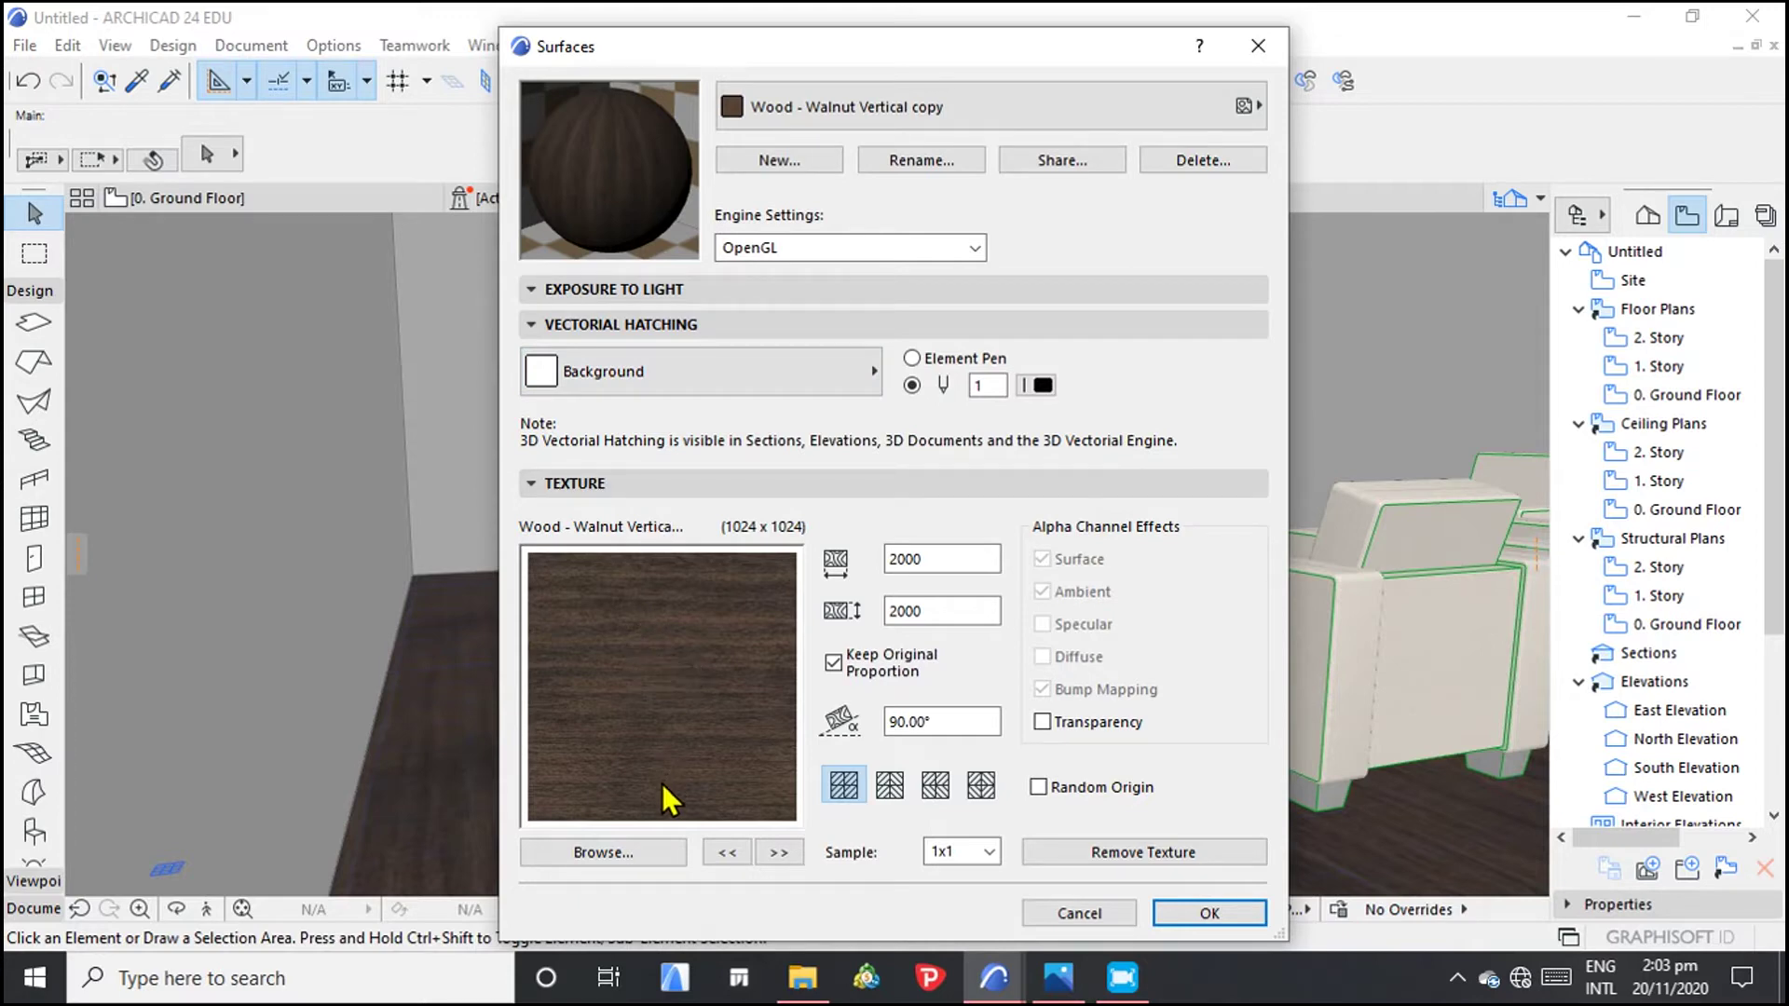
Step: Add the 116209492-floor-tiles-design-coral-stone-grey image to the Embedded Library
click(611, 853)
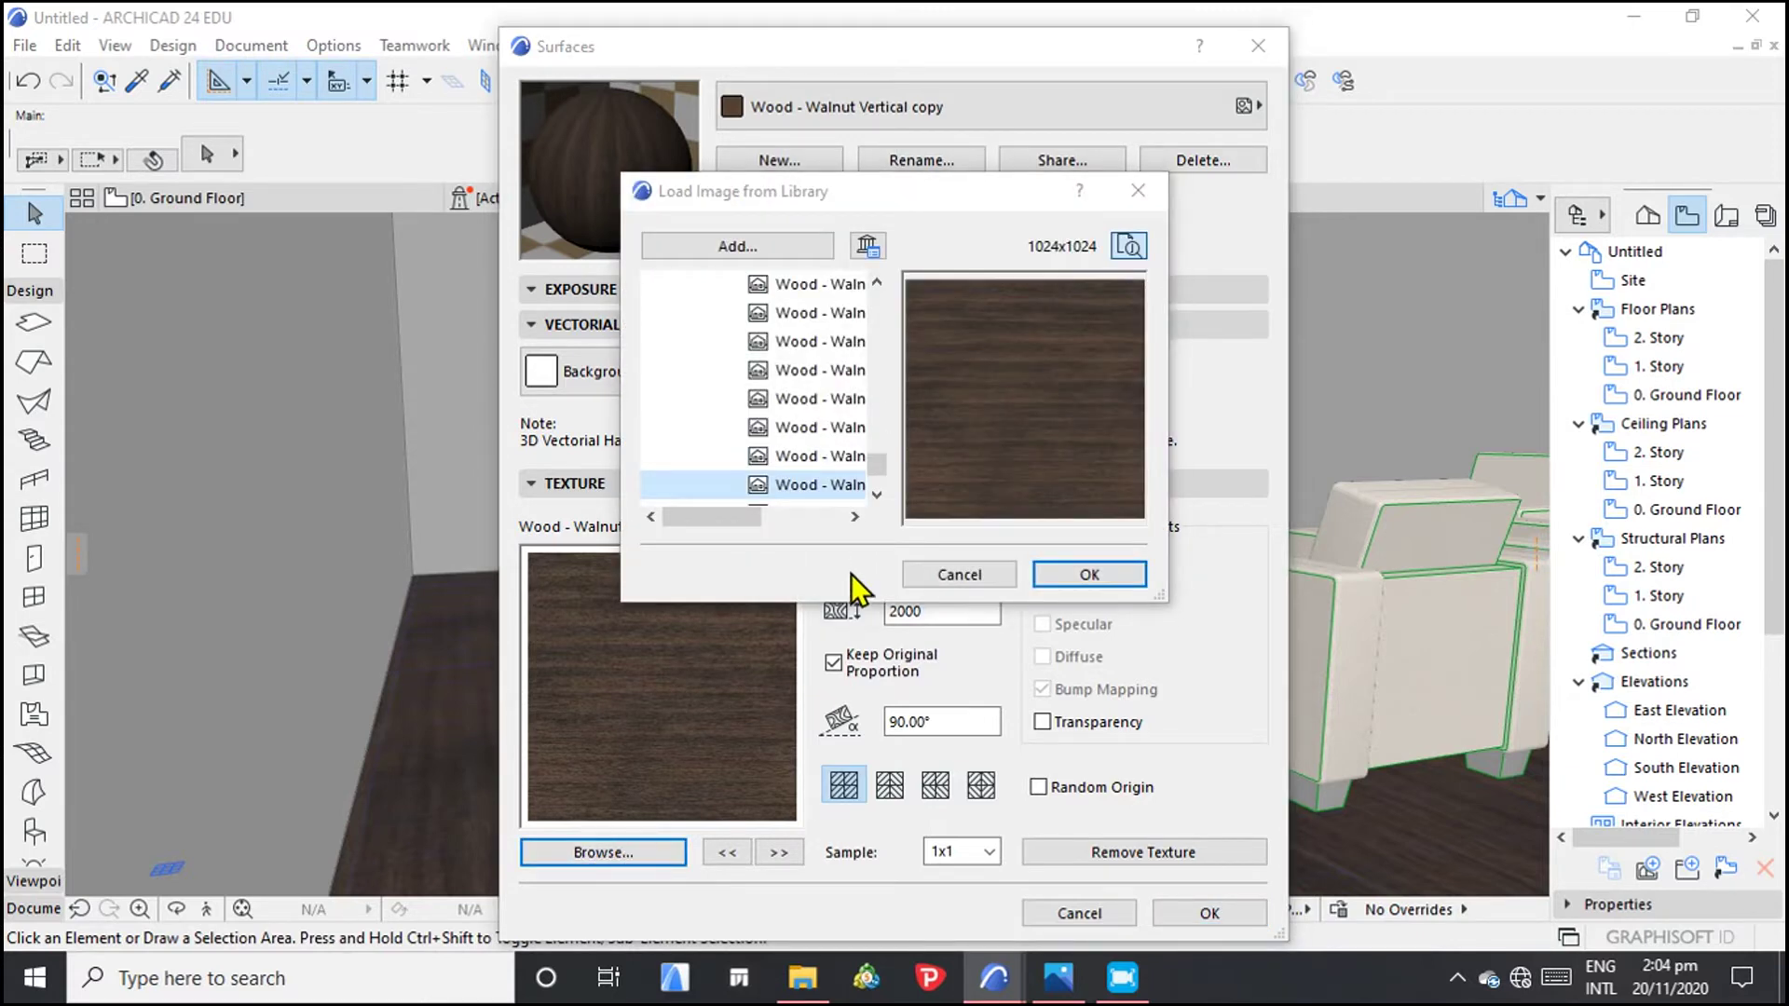
click(742, 248)
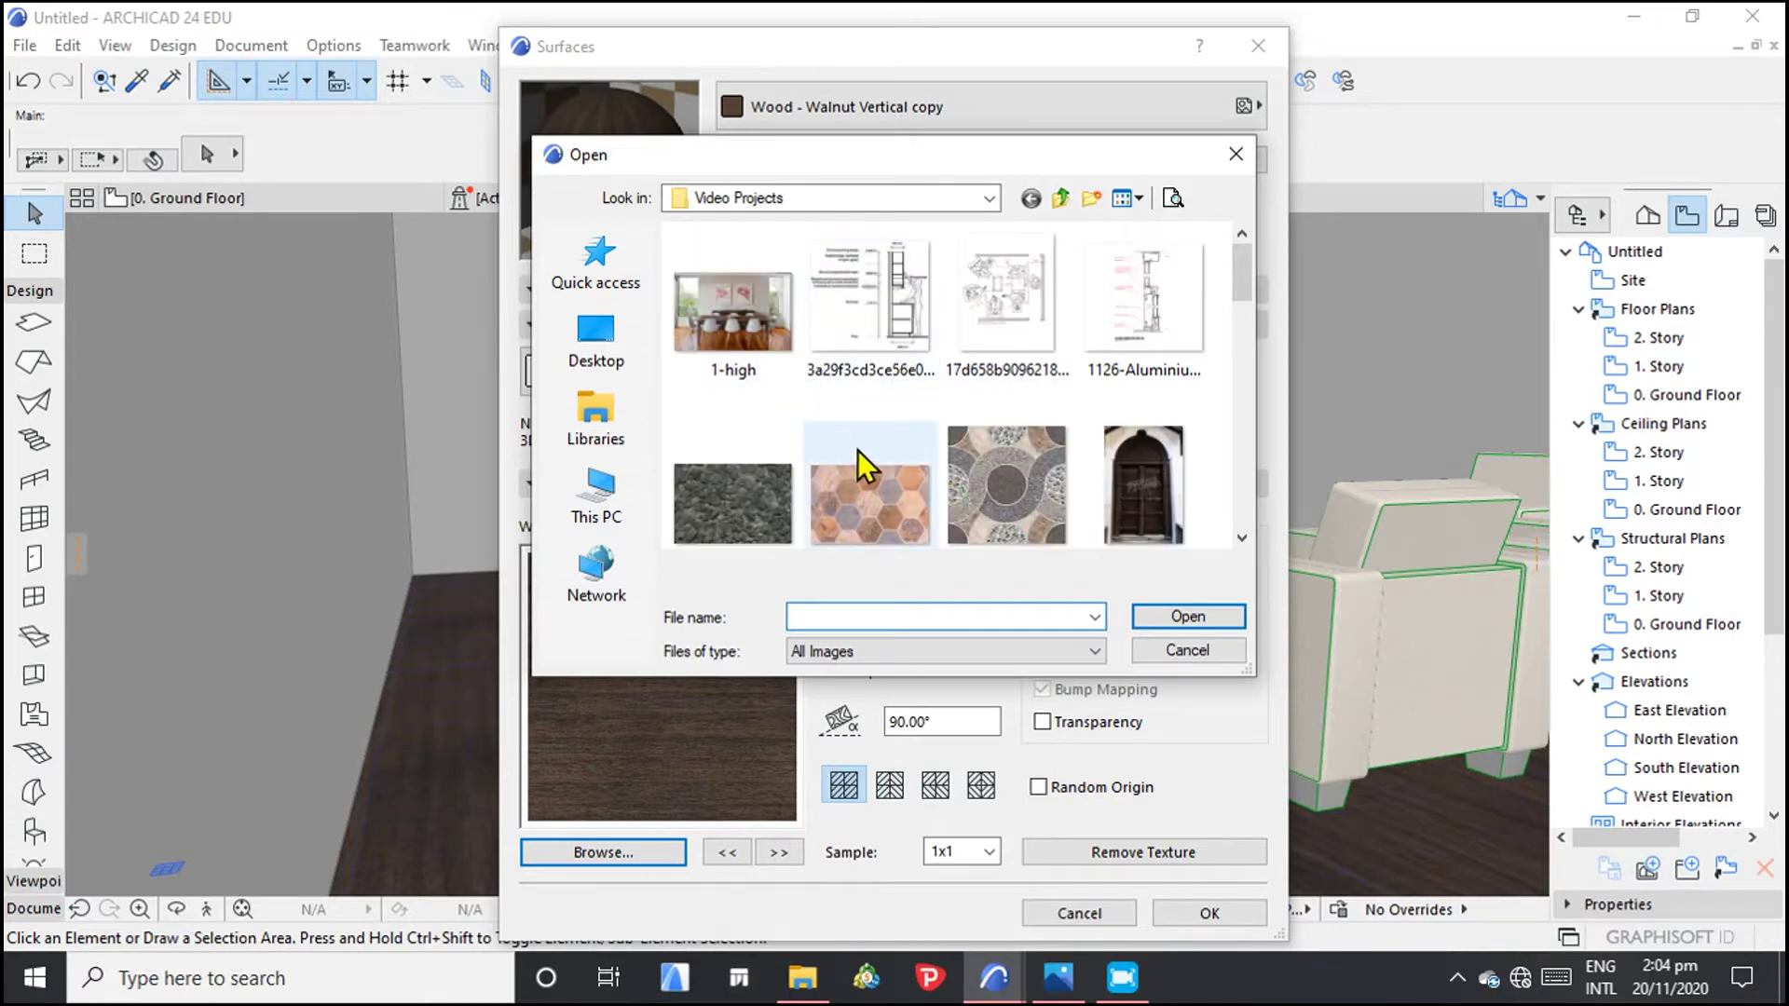
scroll(960, 461, down, 2)
scroll(1009, 395, down, 1)
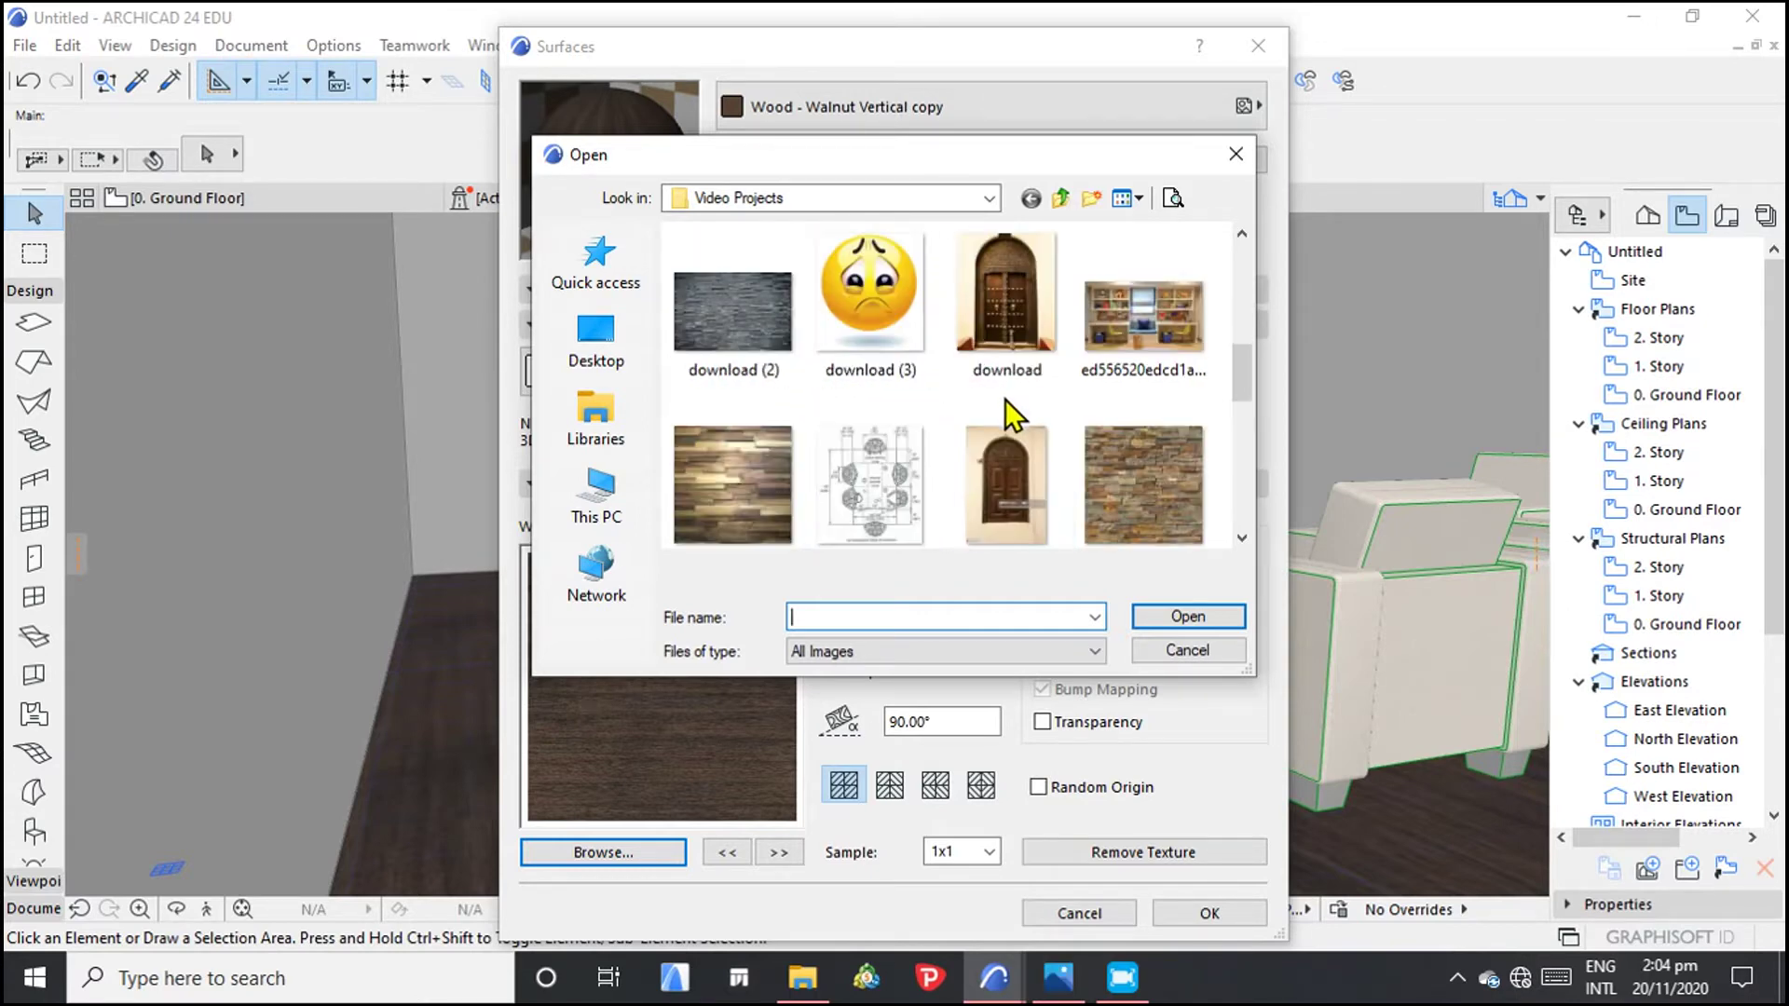
scroll(928, 411, up, 1)
scroll(923, 424, up, 1)
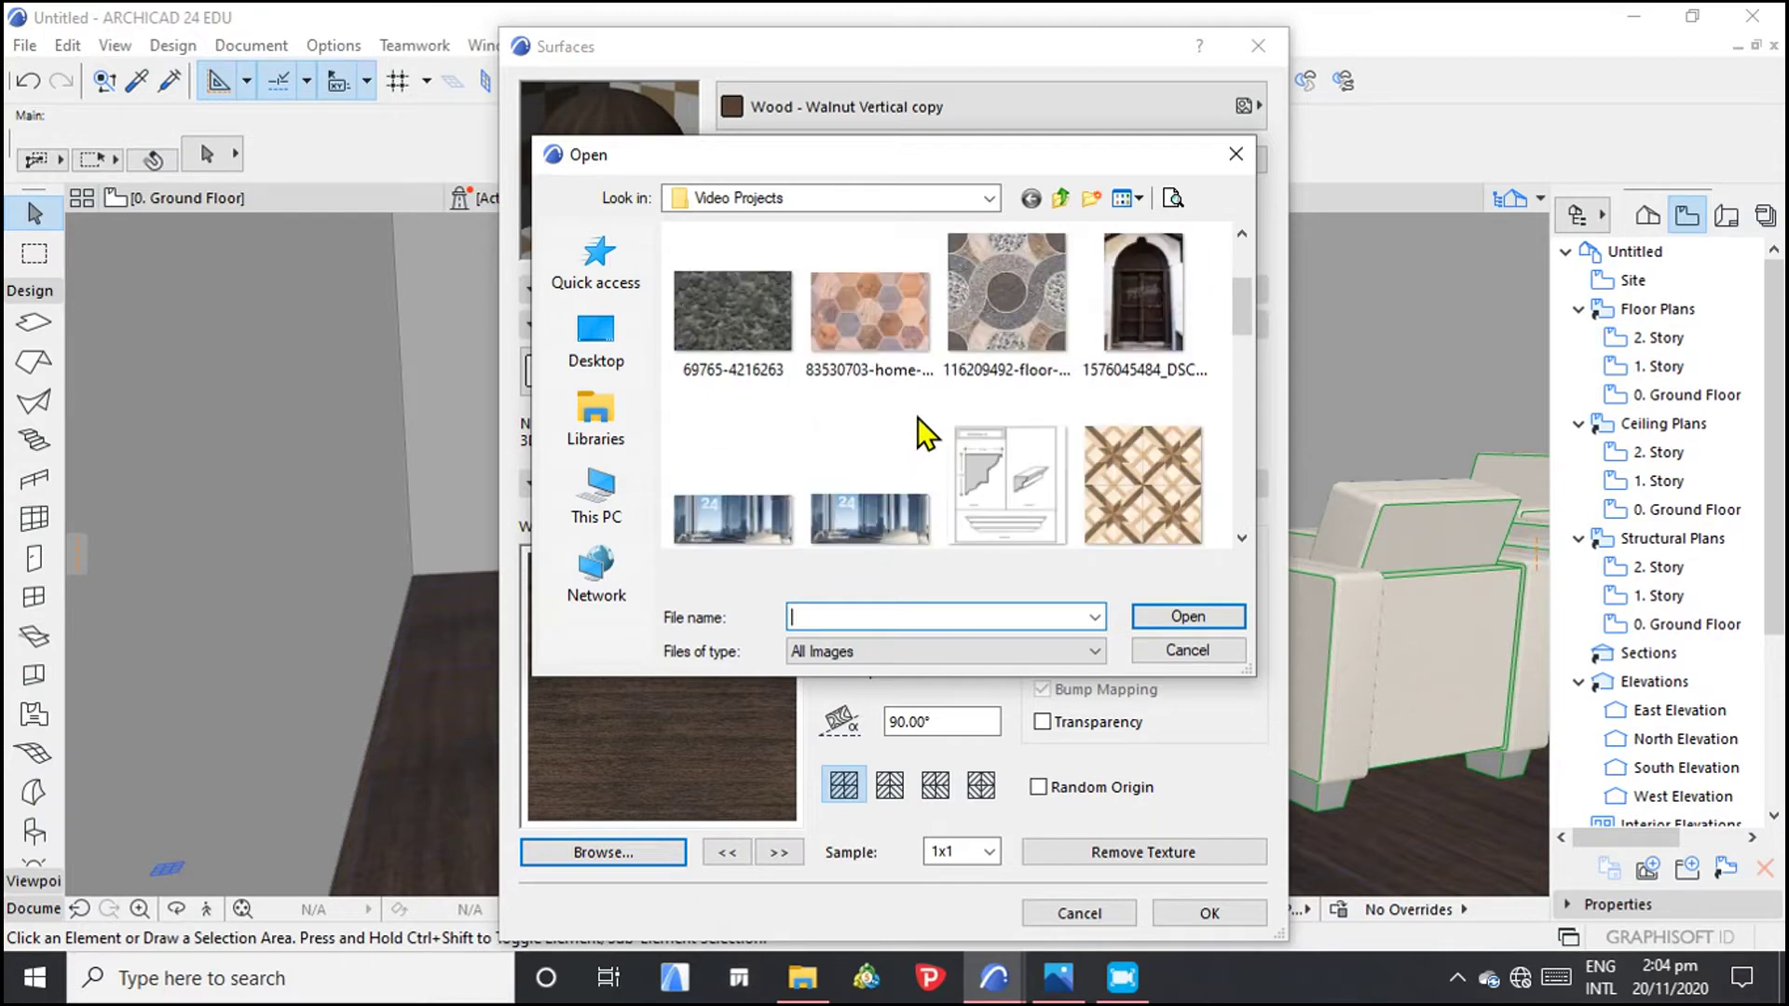
click(1001, 345)
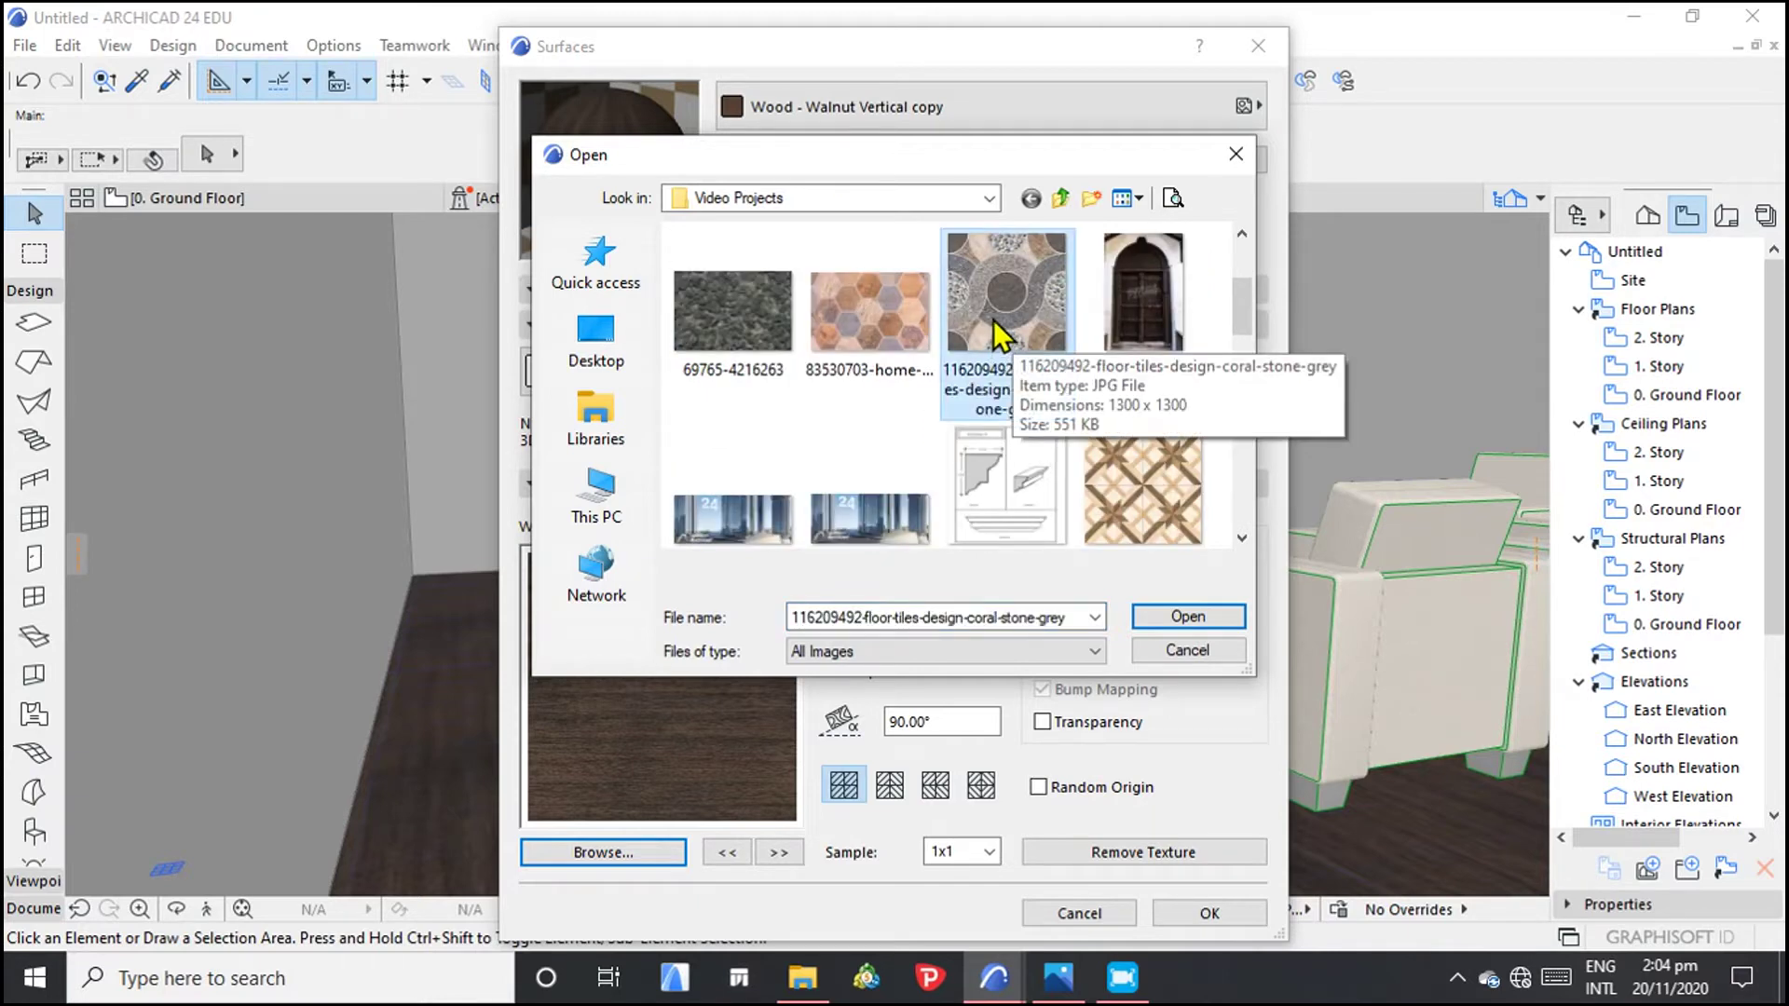
click(1186, 615)
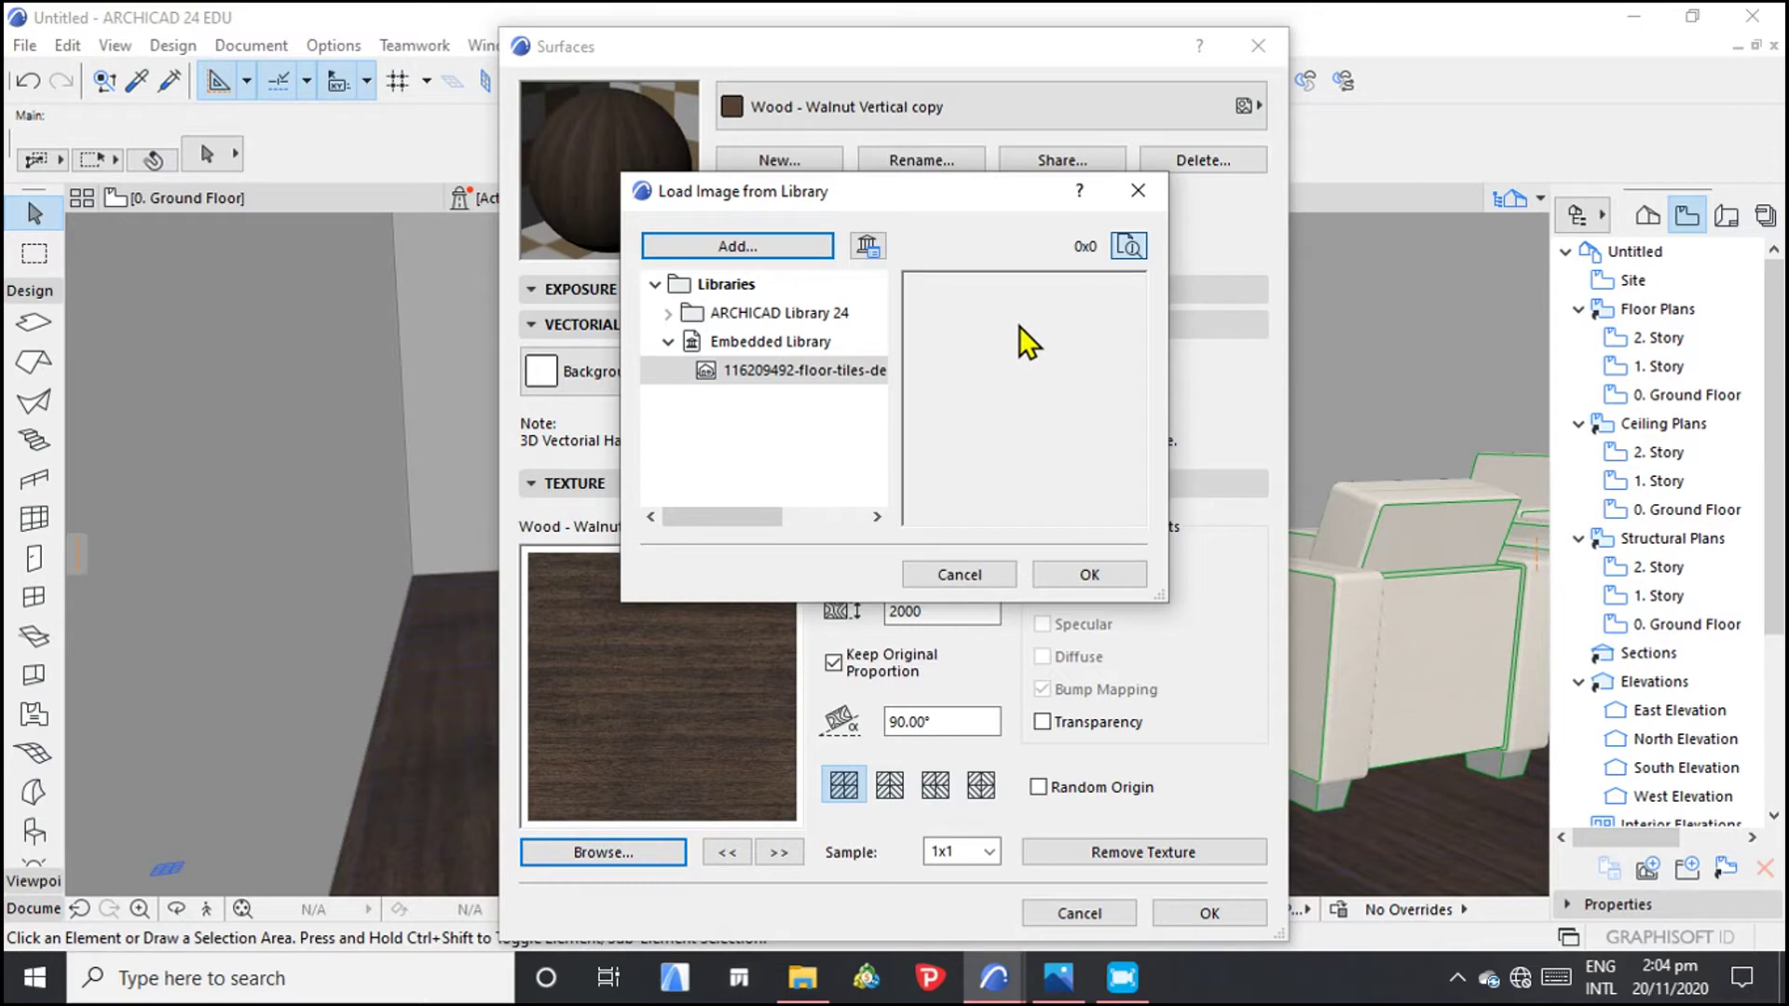
Step: Import the exterior-wall-finishing wood-plank image and set it as the copy surface's texture
click(1089, 574)
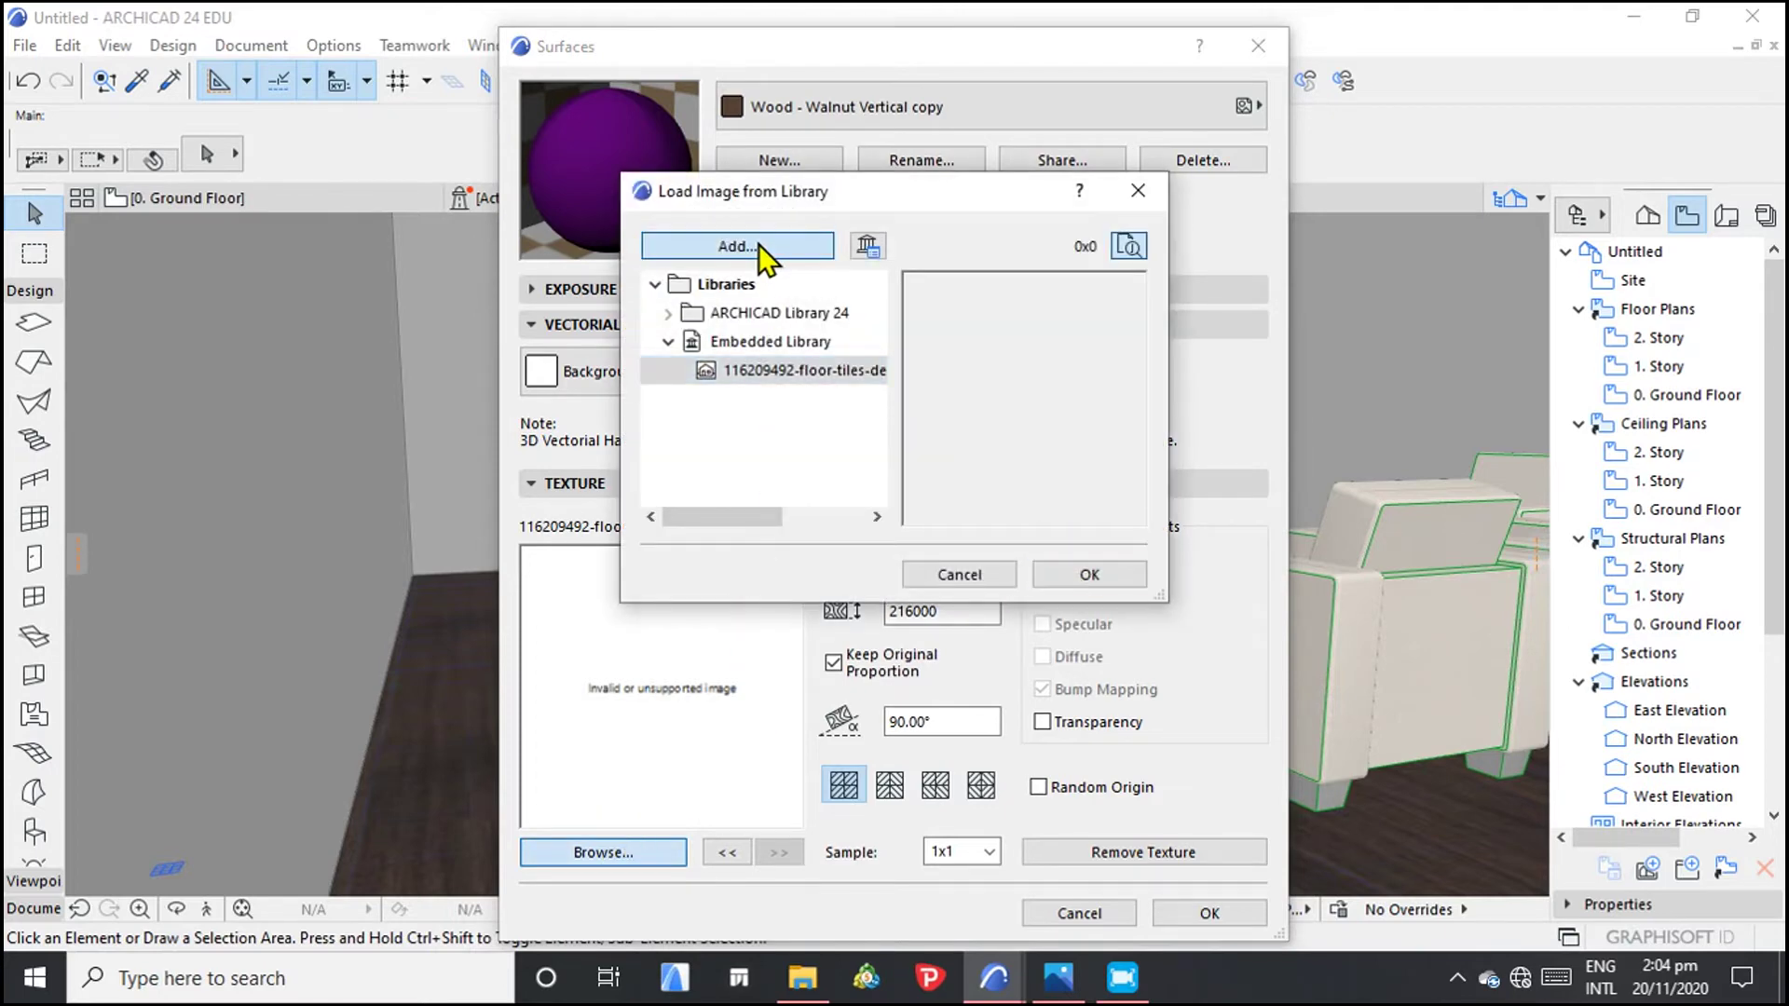
click(759, 245)
scroll(960, 422, down, 2)
scroll(941, 425, up, 2)
scroll(932, 411, down, 5)
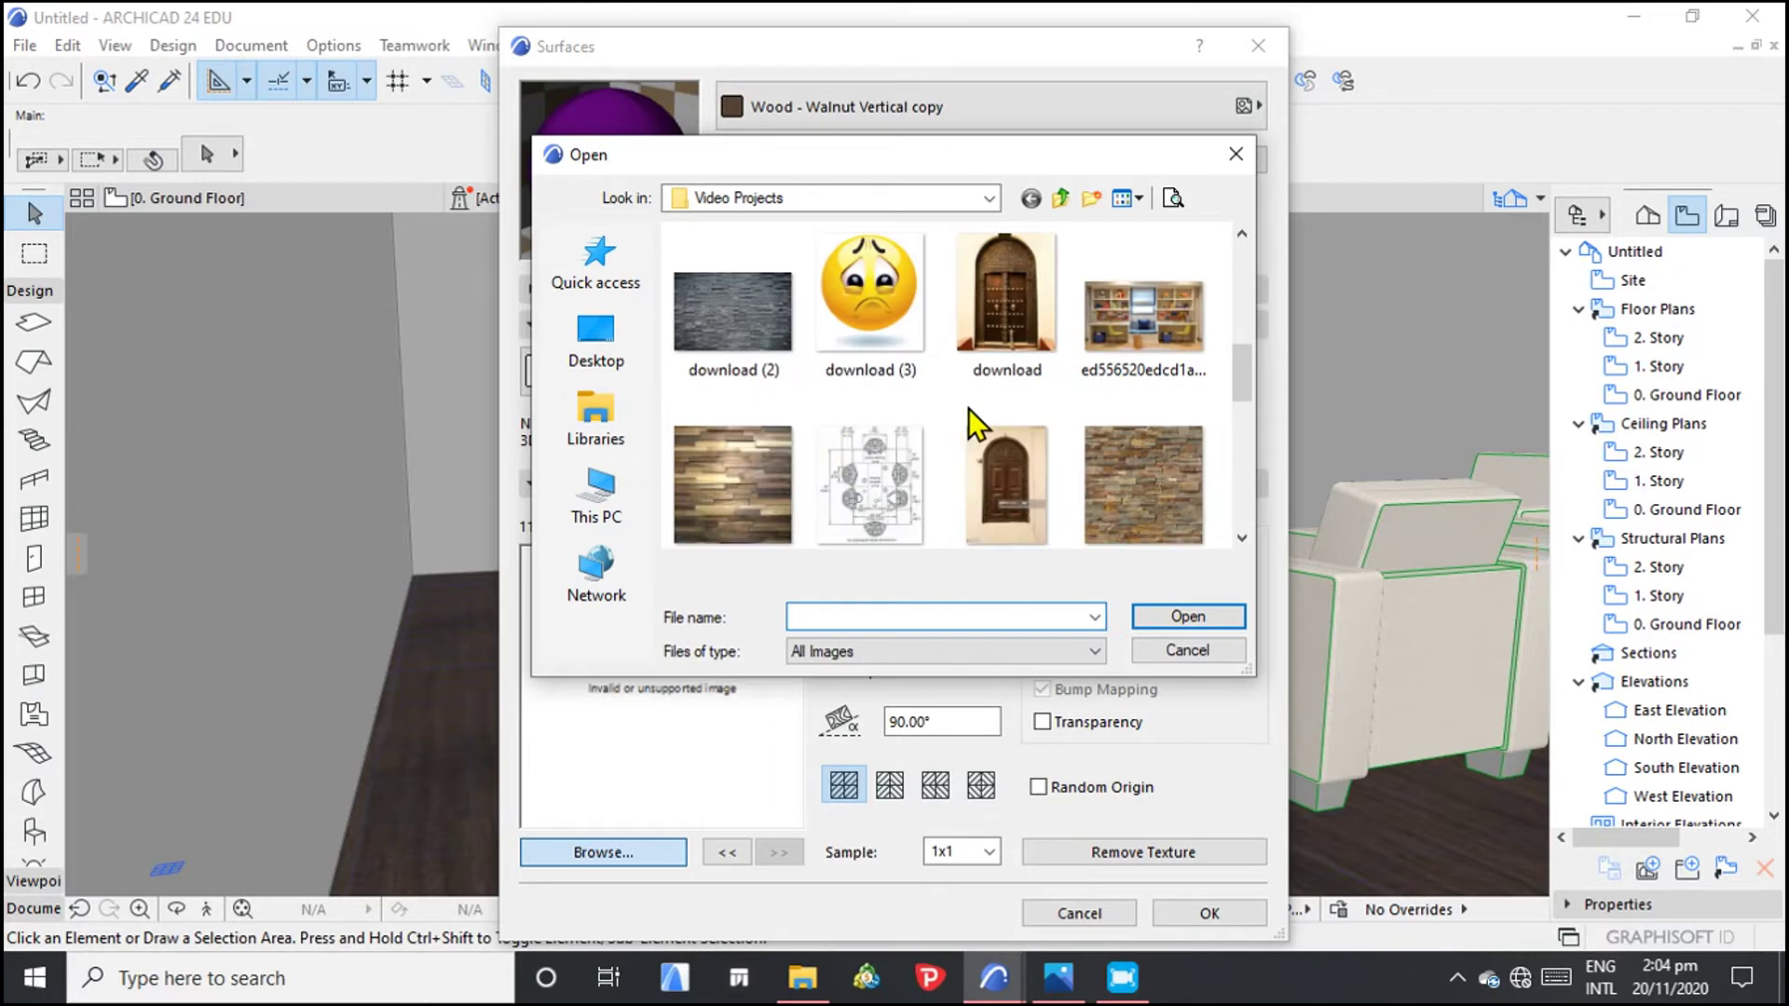
click(740, 483)
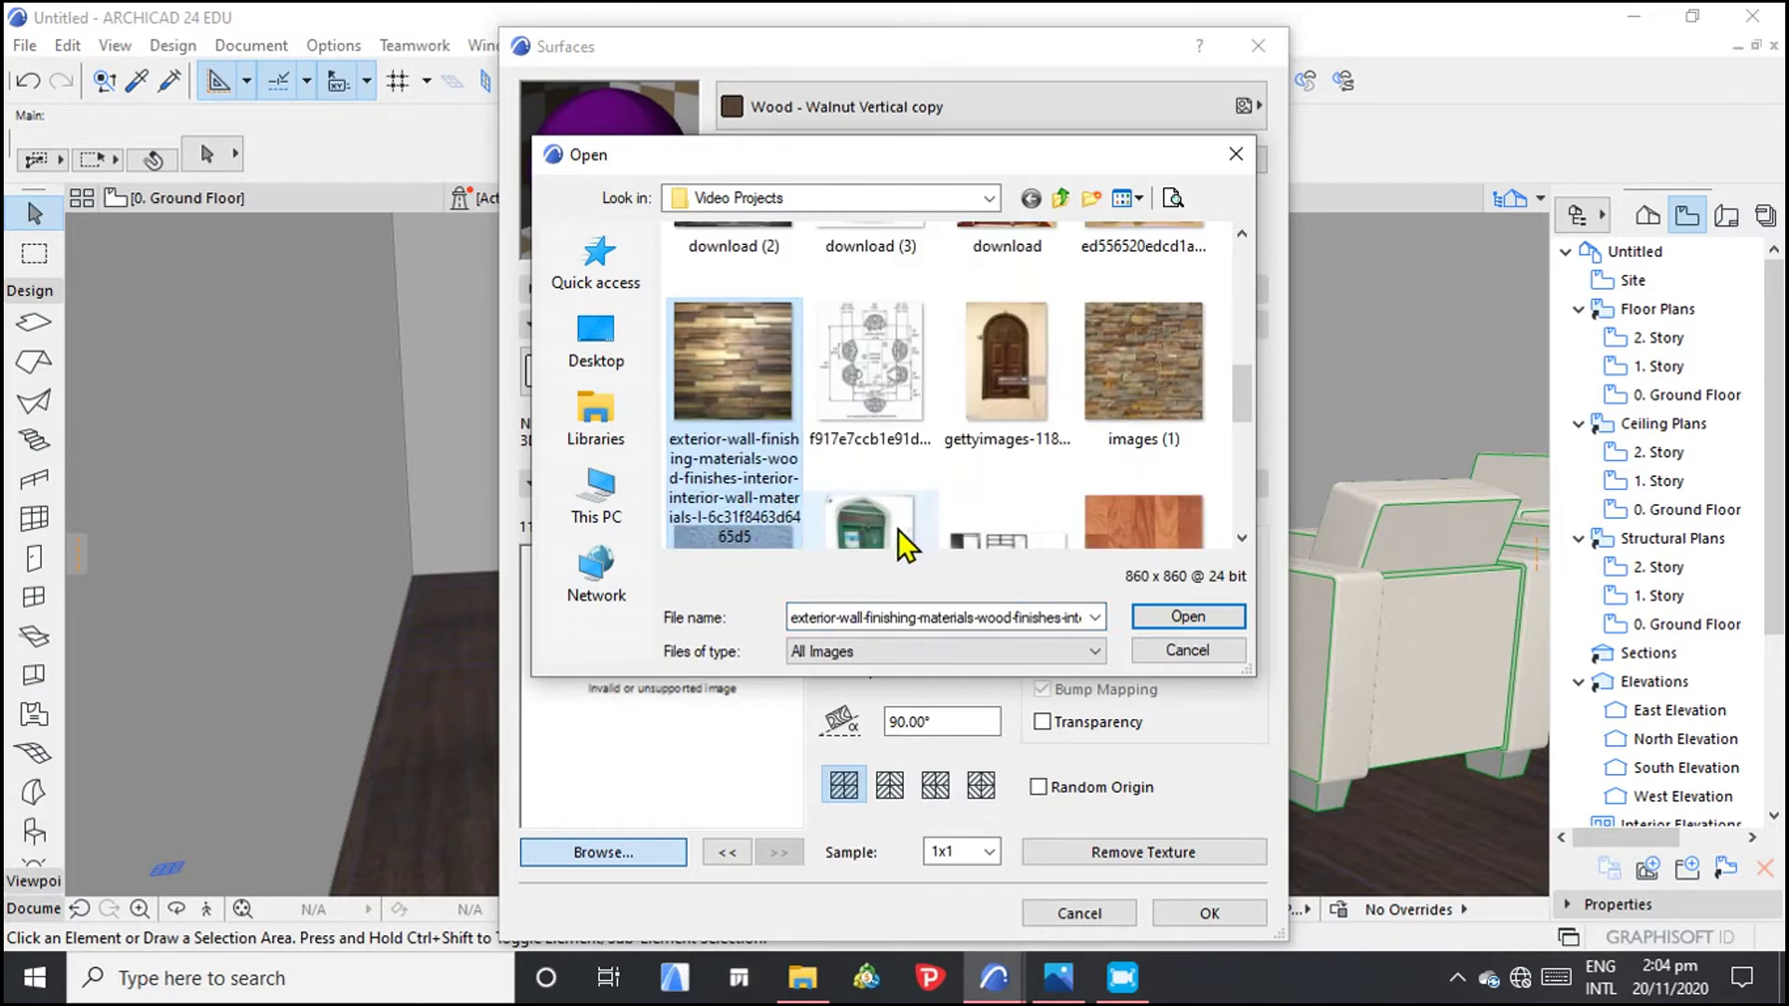
click(1186, 616)
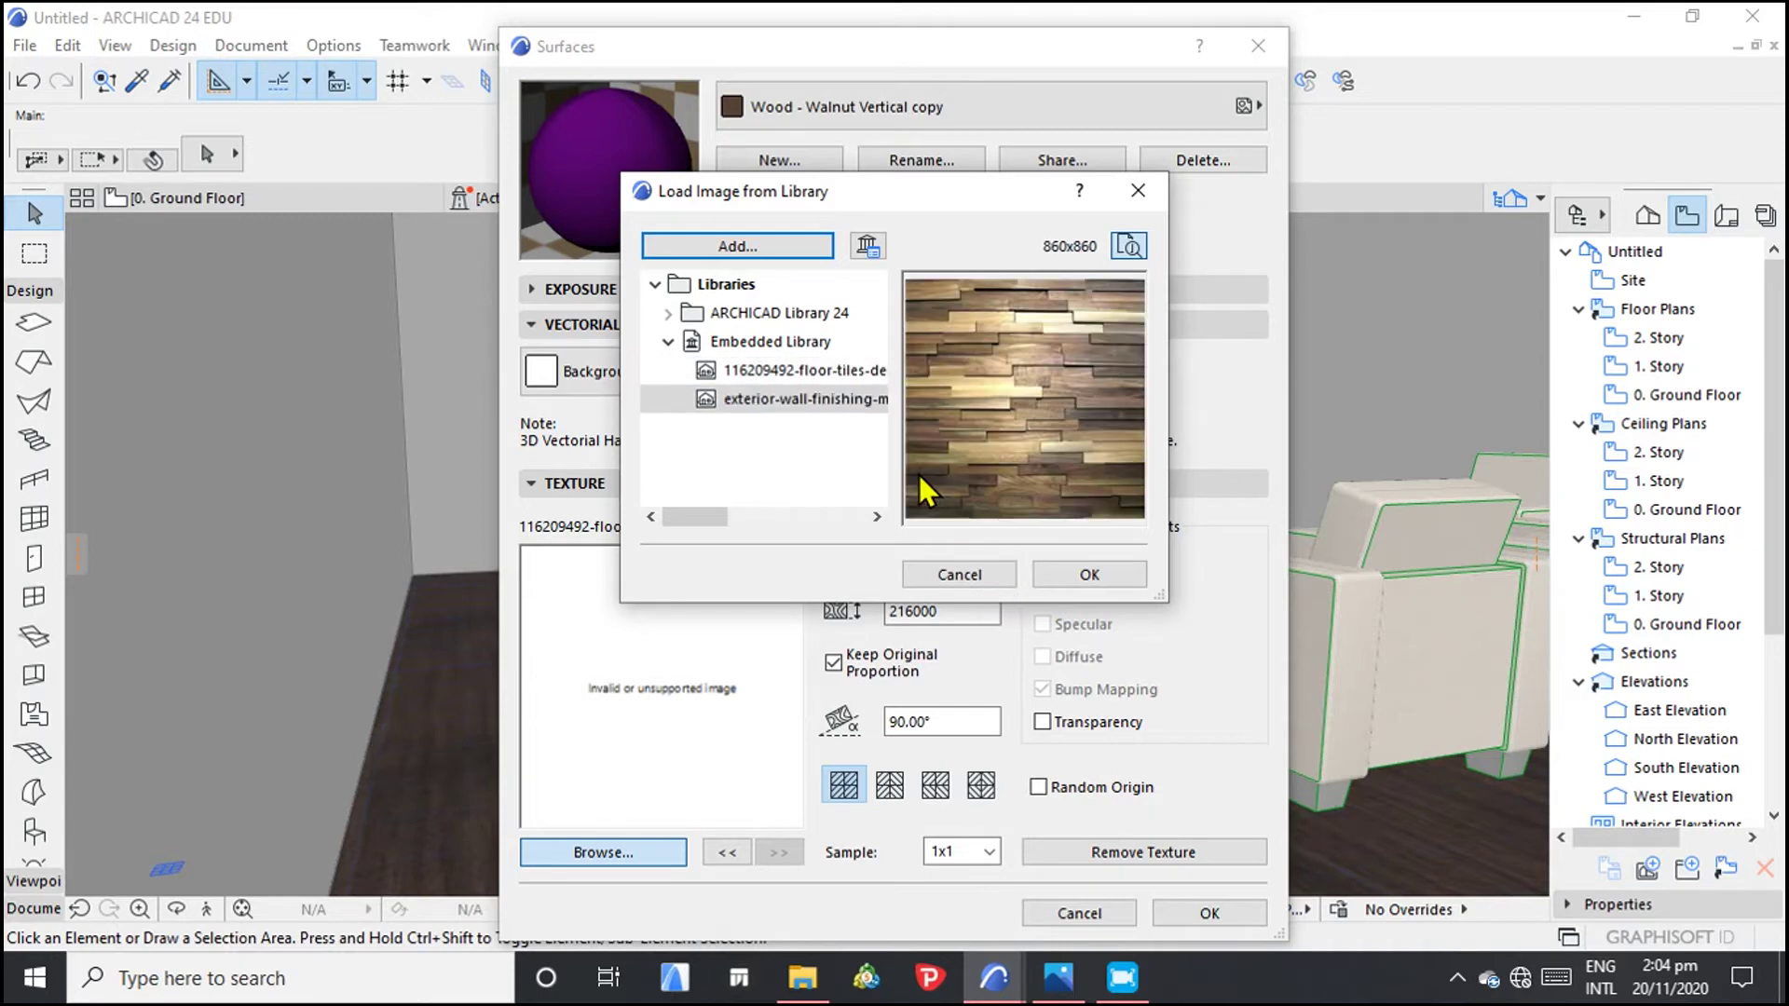
click(1083, 573)
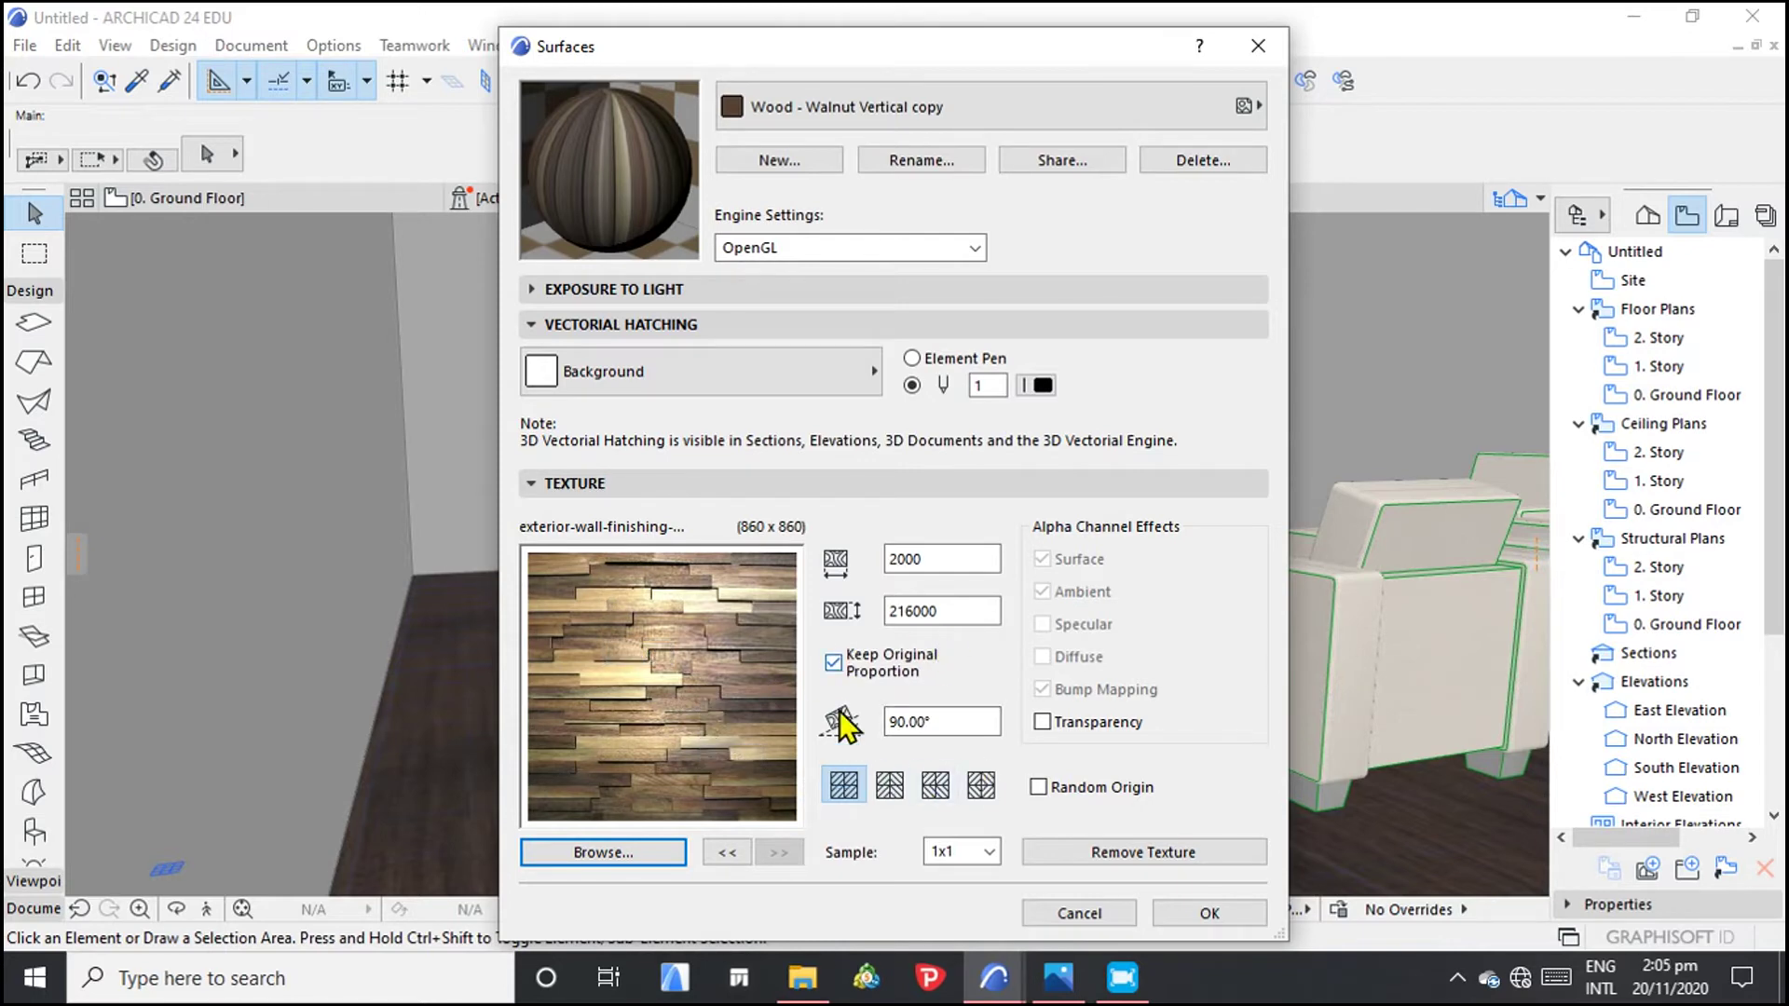
Step: Compare the texture mirroring variants and settle on the fourth one
click(893, 794)
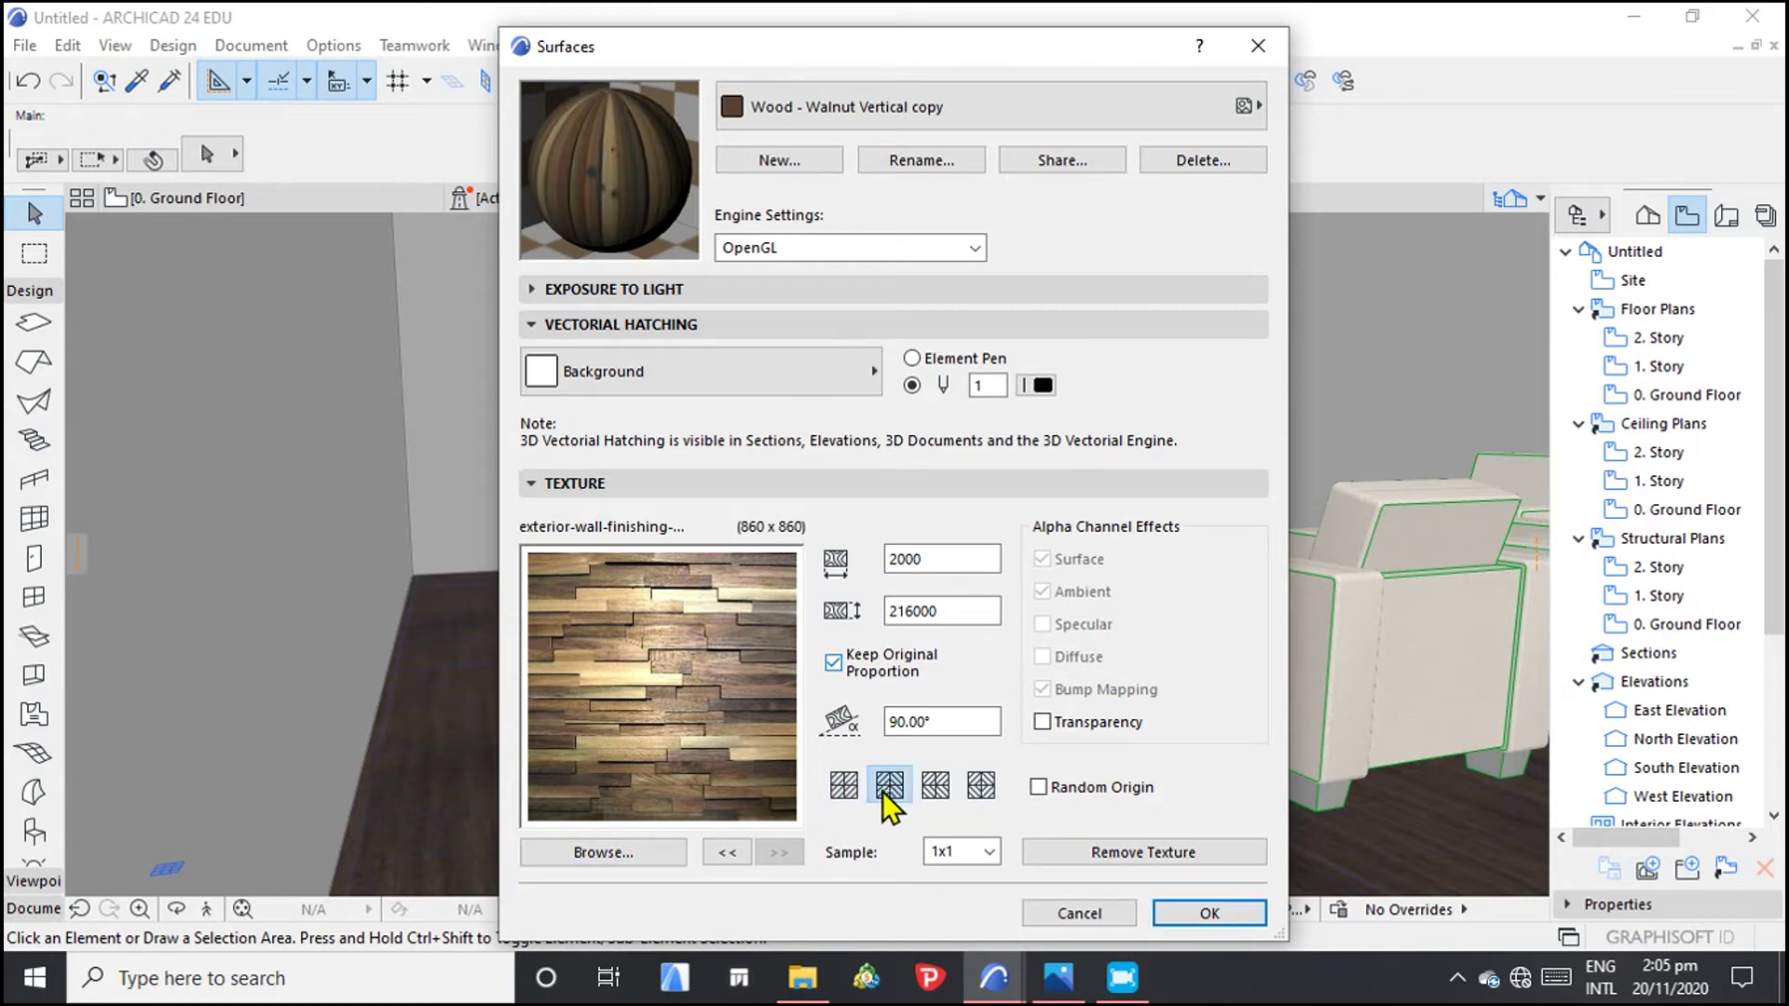
click(938, 789)
click(980, 785)
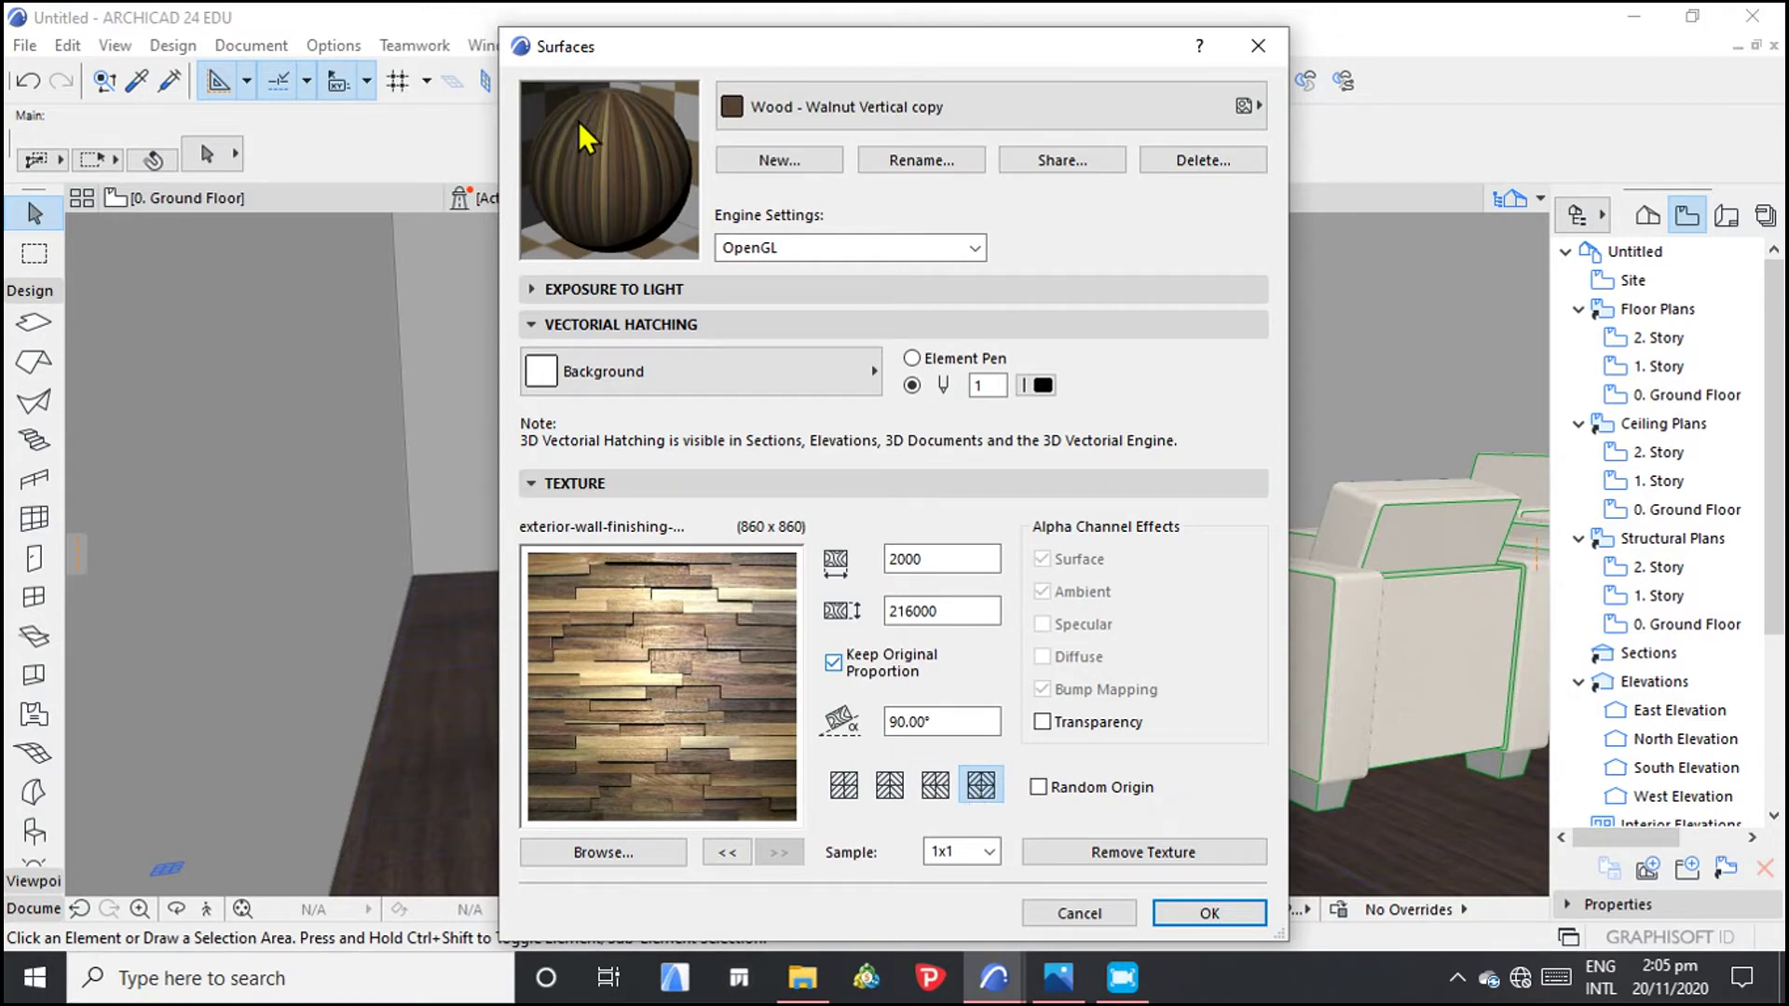
click(936, 786)
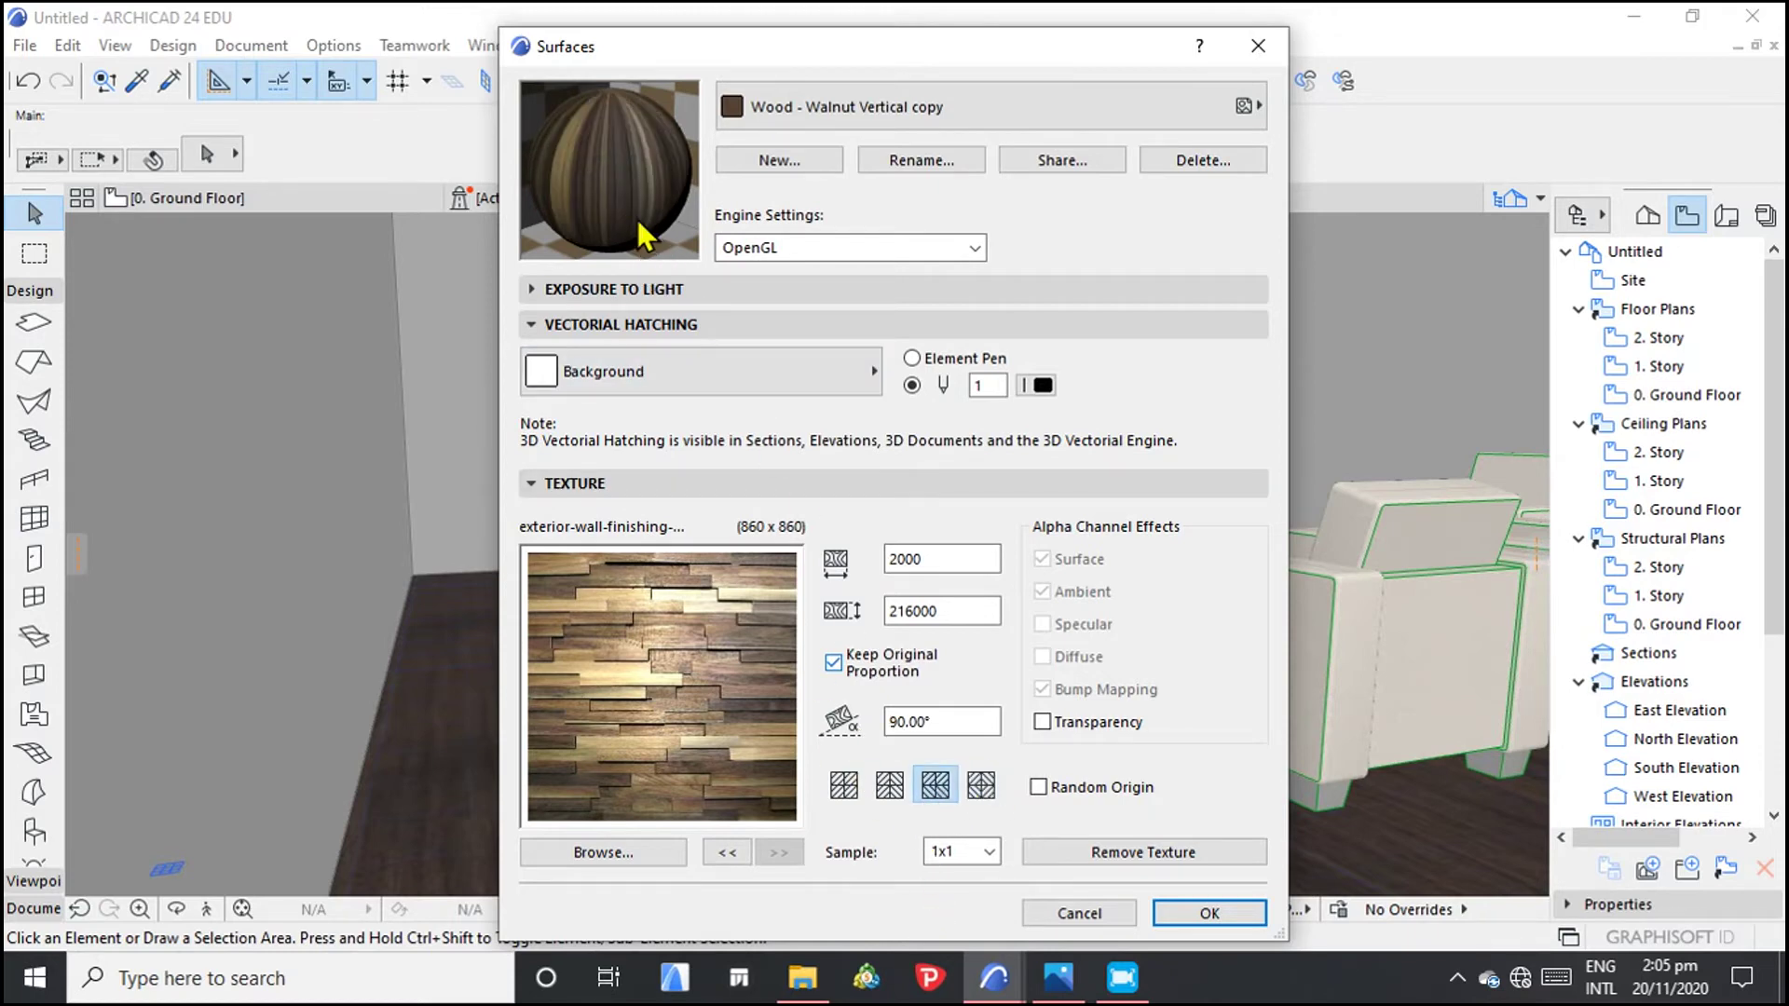
click(889, 786)
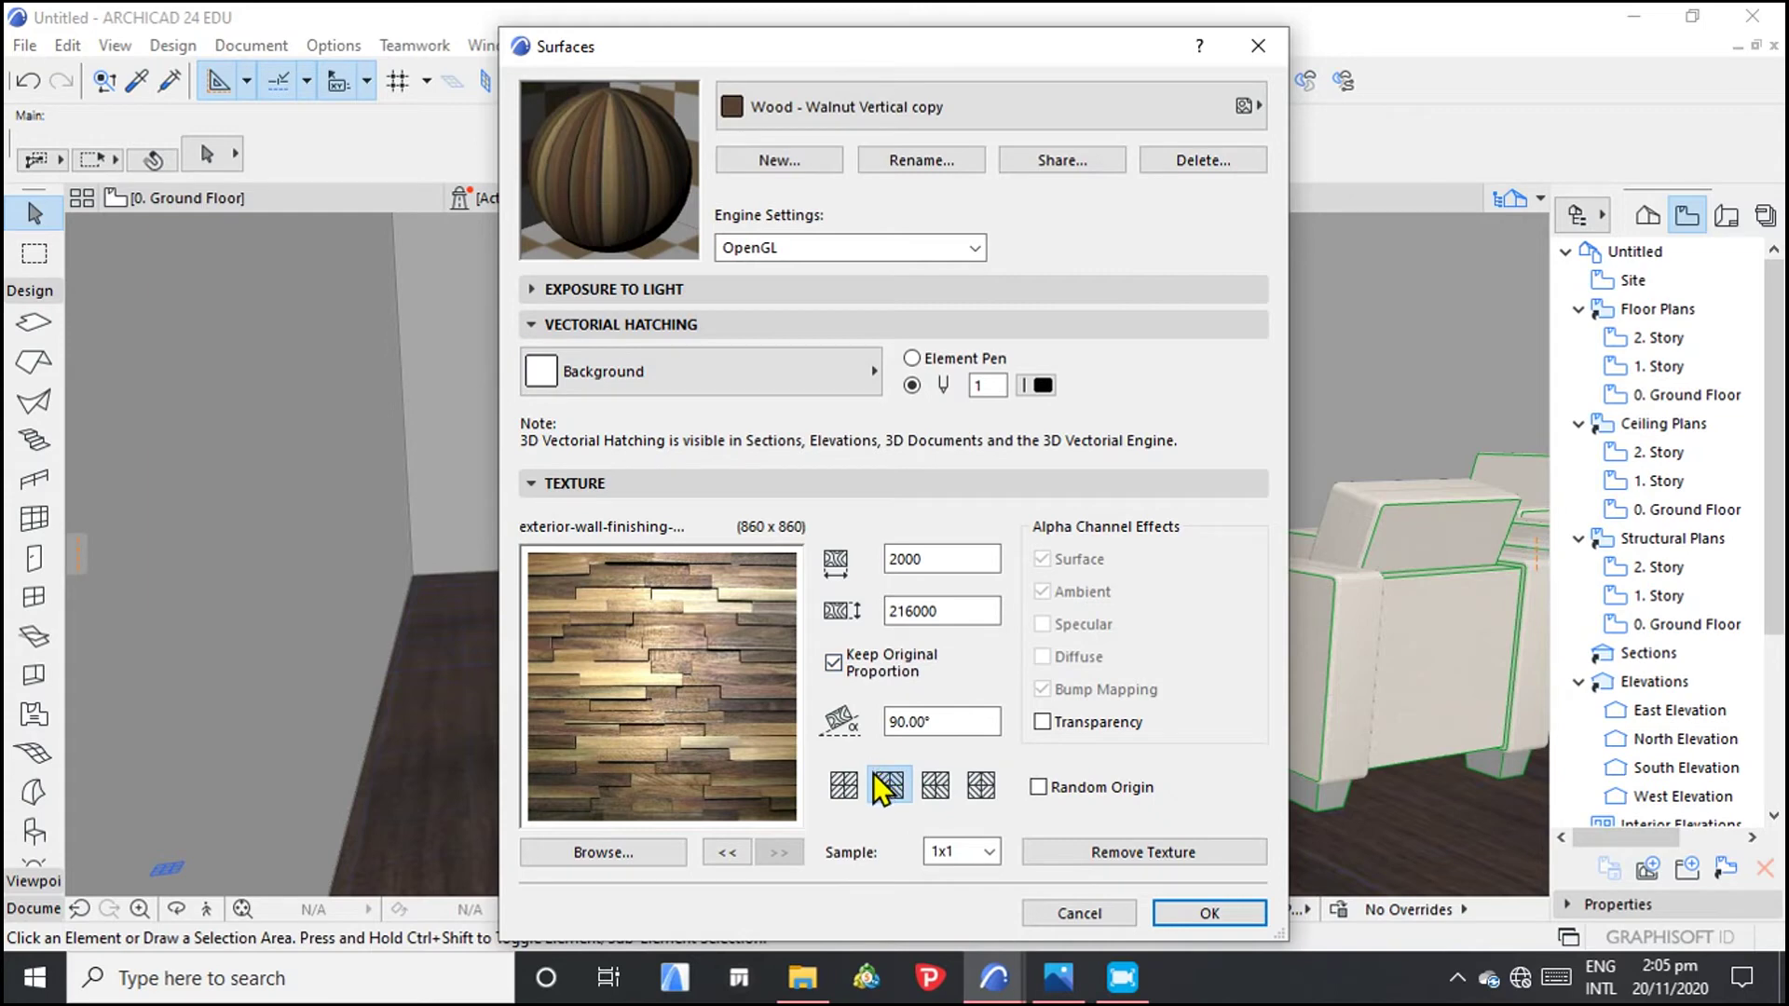
click(982, 788)
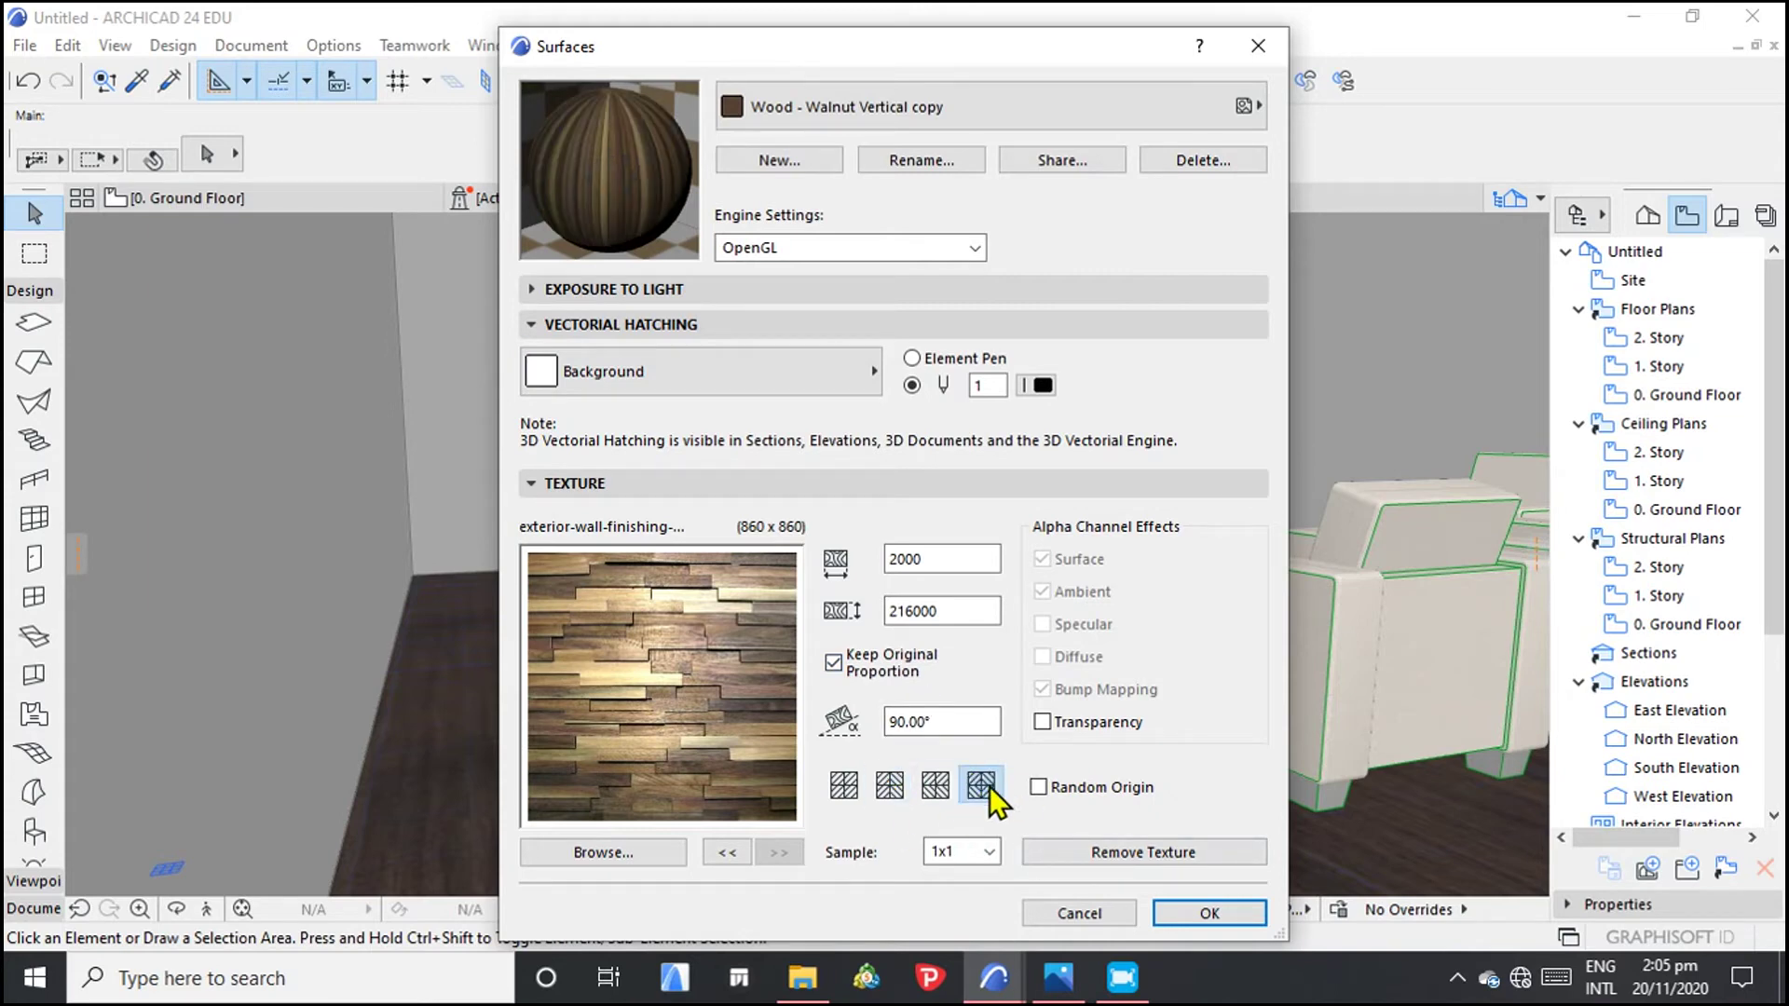
Step: Set the texture size to 2000 by 2000 and apply the surface changes
click(958, 611)
key(BackSpace)
key(BackSpace)
key(BackSpace)
key(BackSpace)
key(BackSpace)
key(BackSpace)
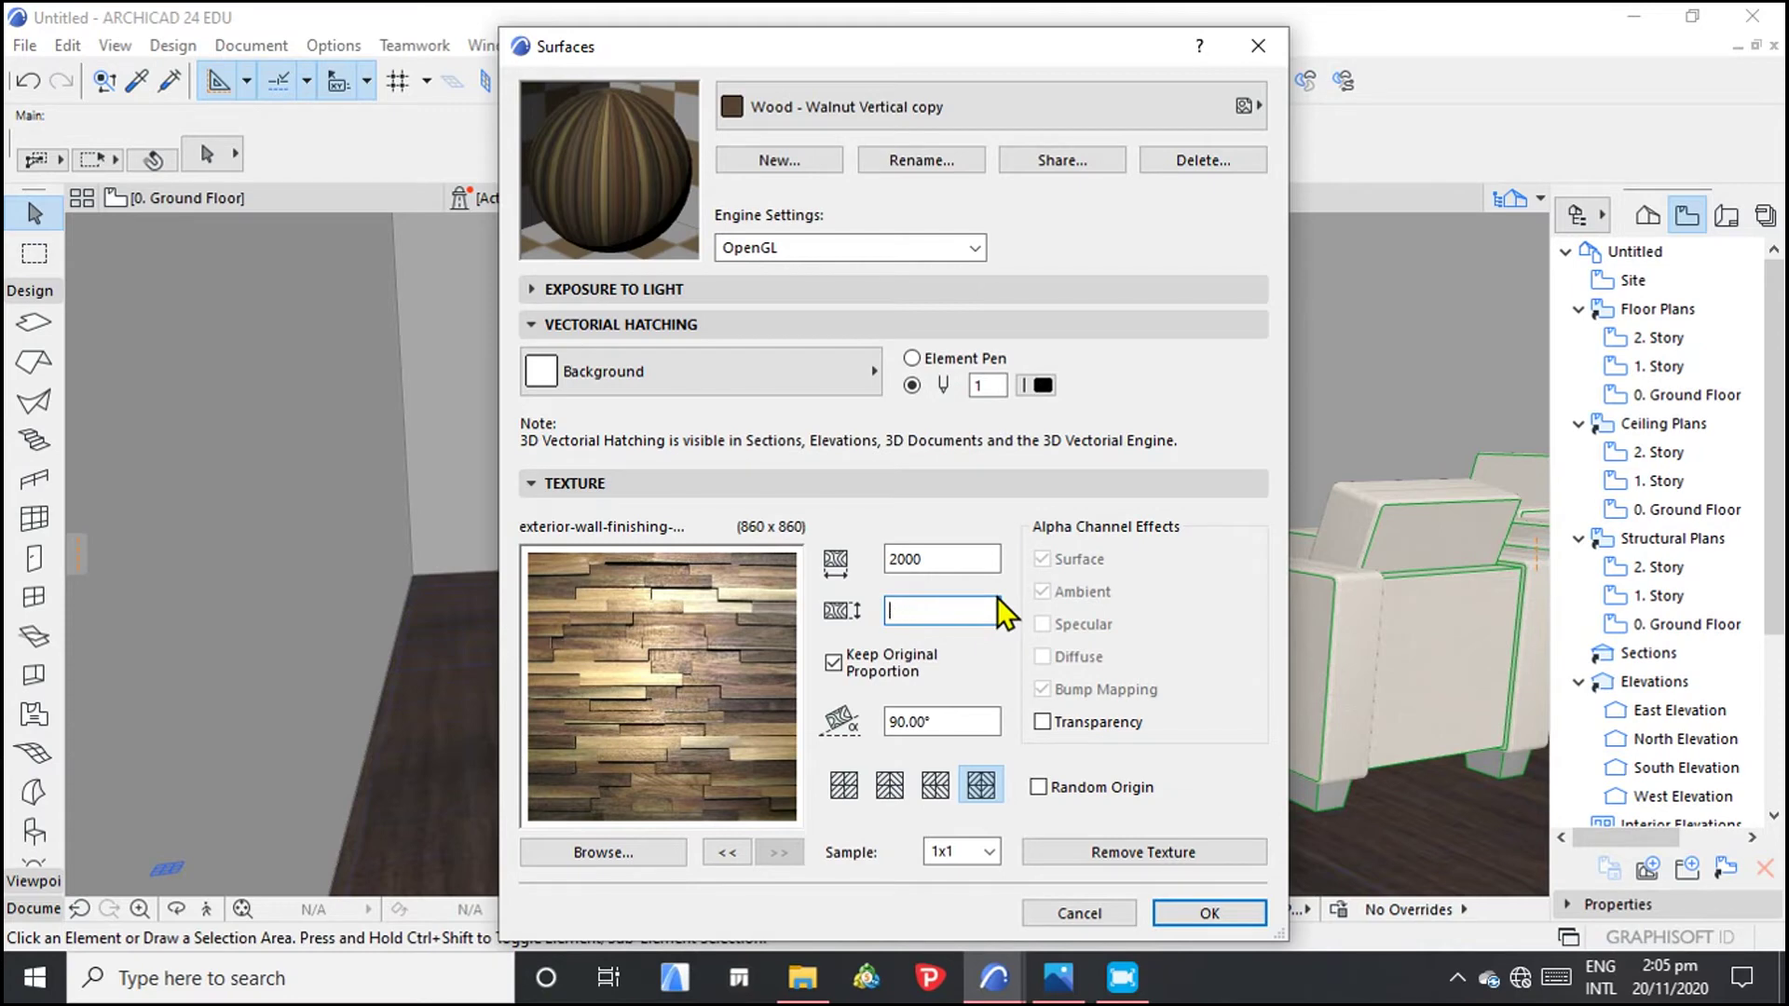
text(2000)
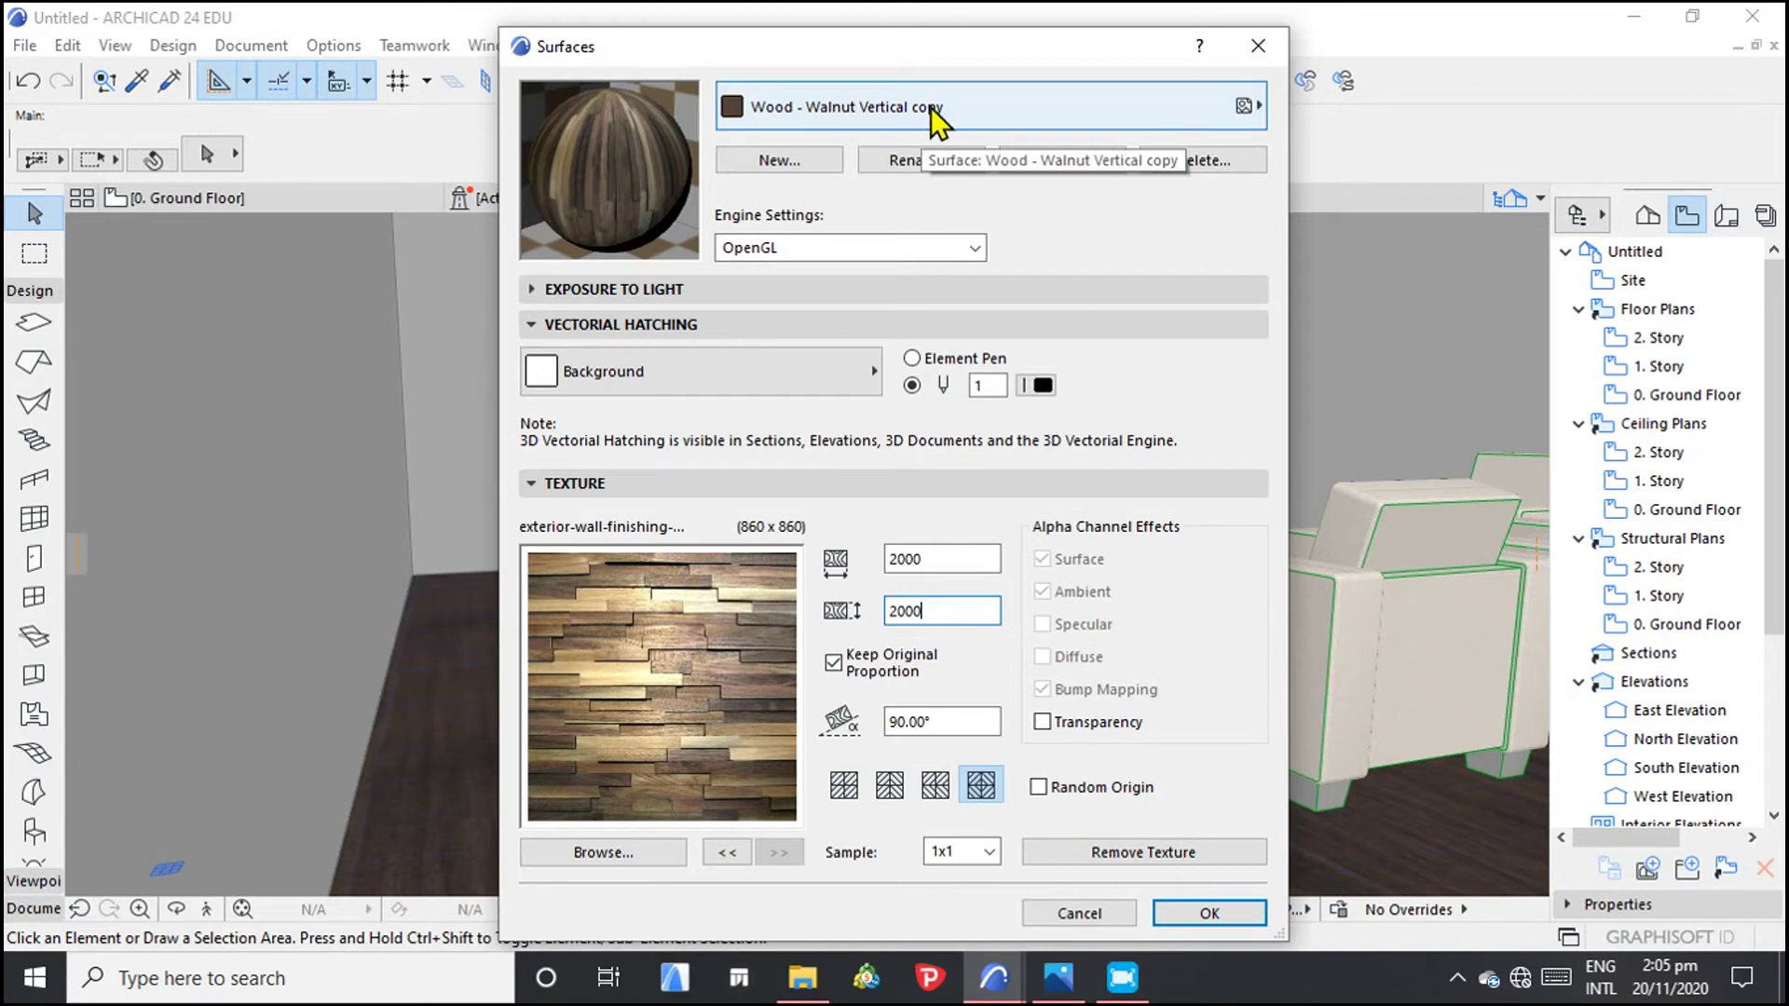
click(1209, 912)
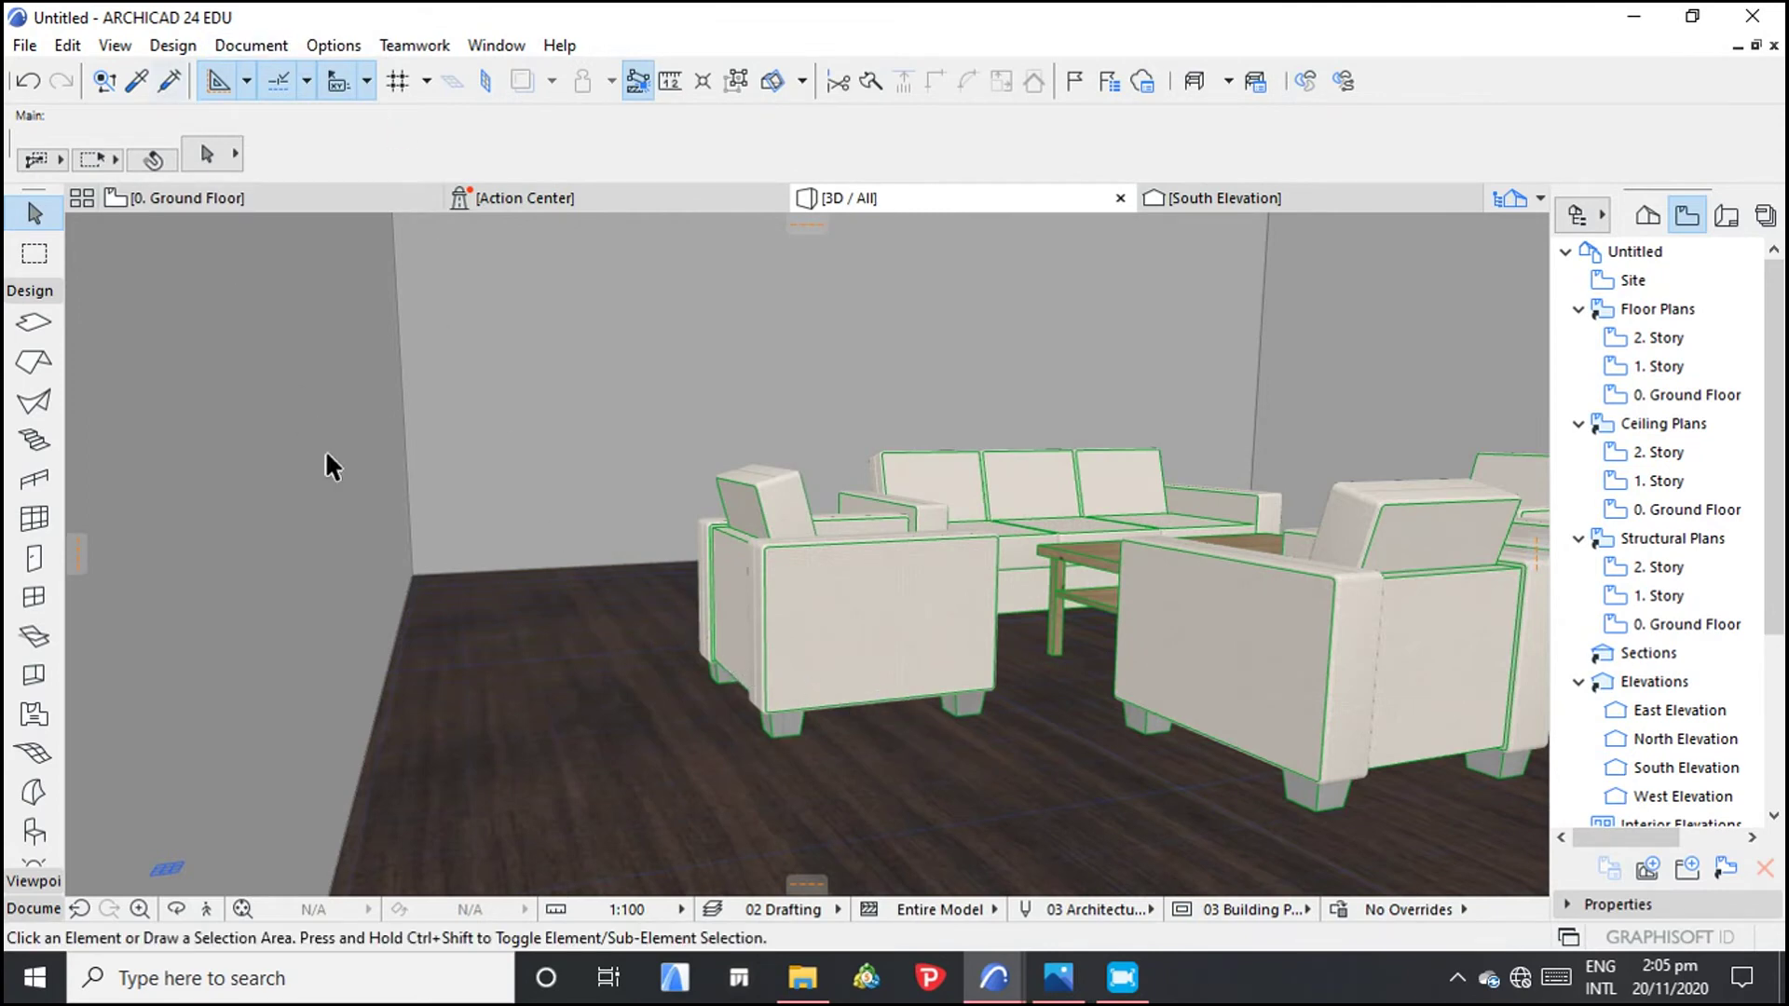
Step: Assign Wood - Walnut Vertical copy to the floor slab's top surface, then deselect the slab
click(659, 799)
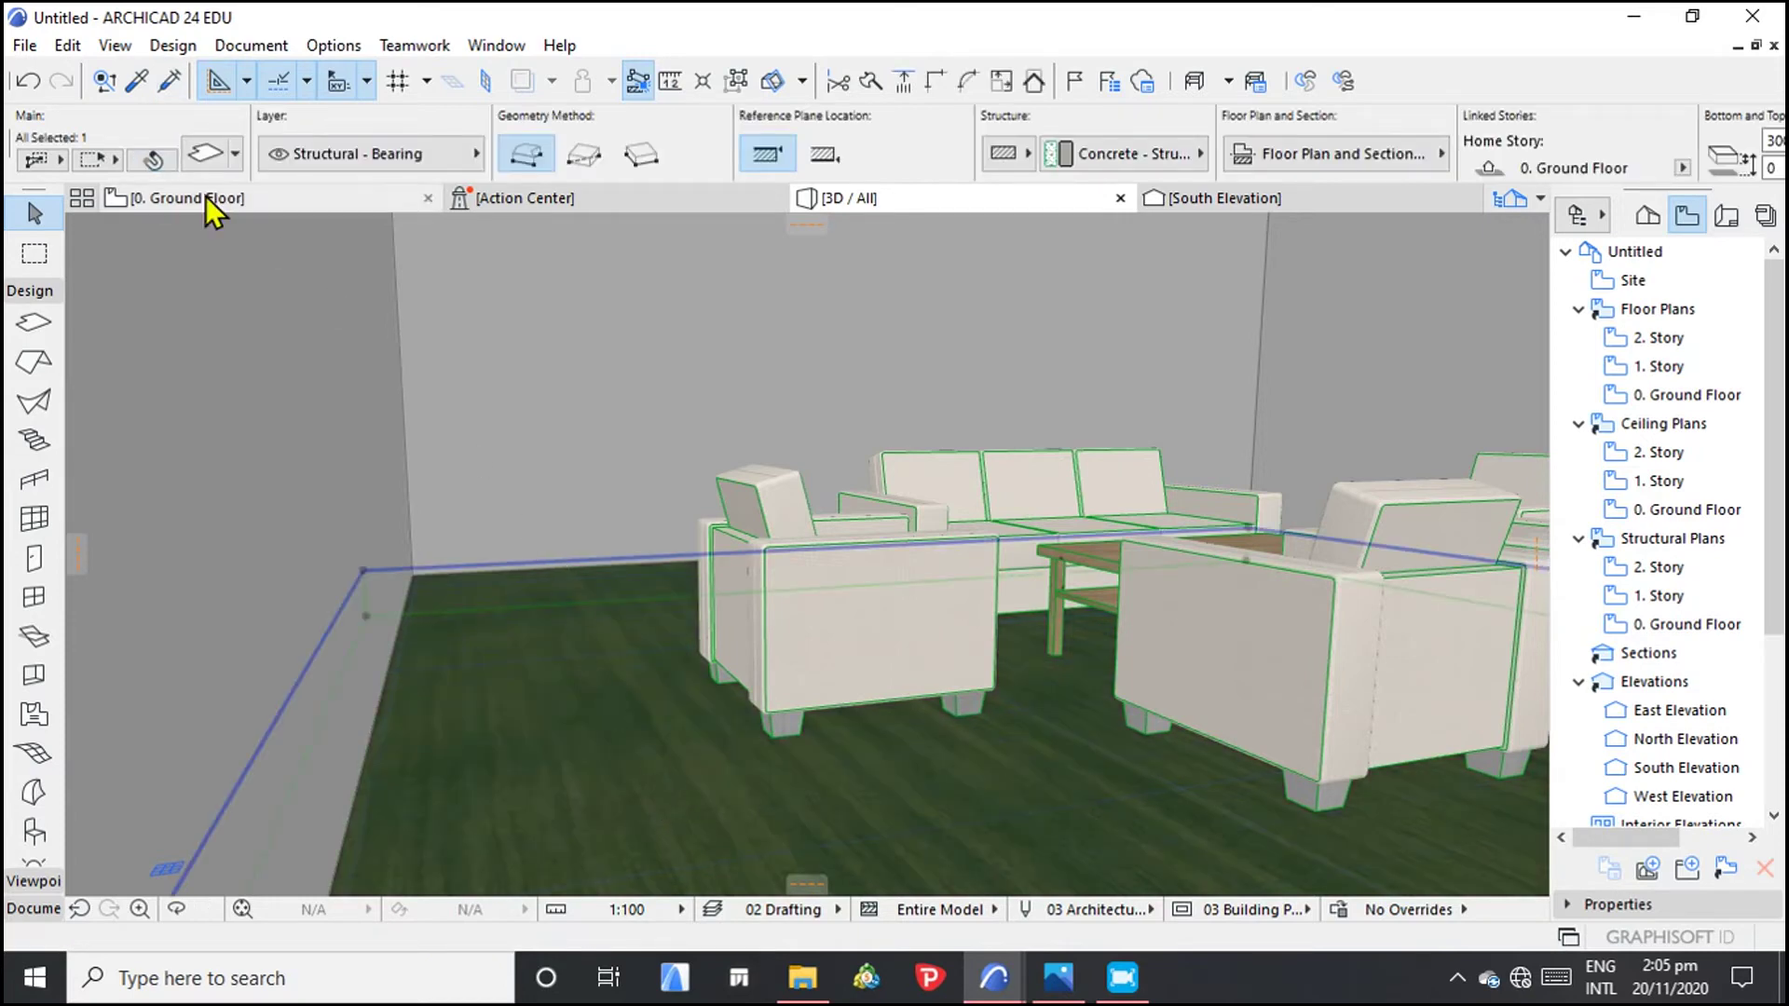
click(201, 151)
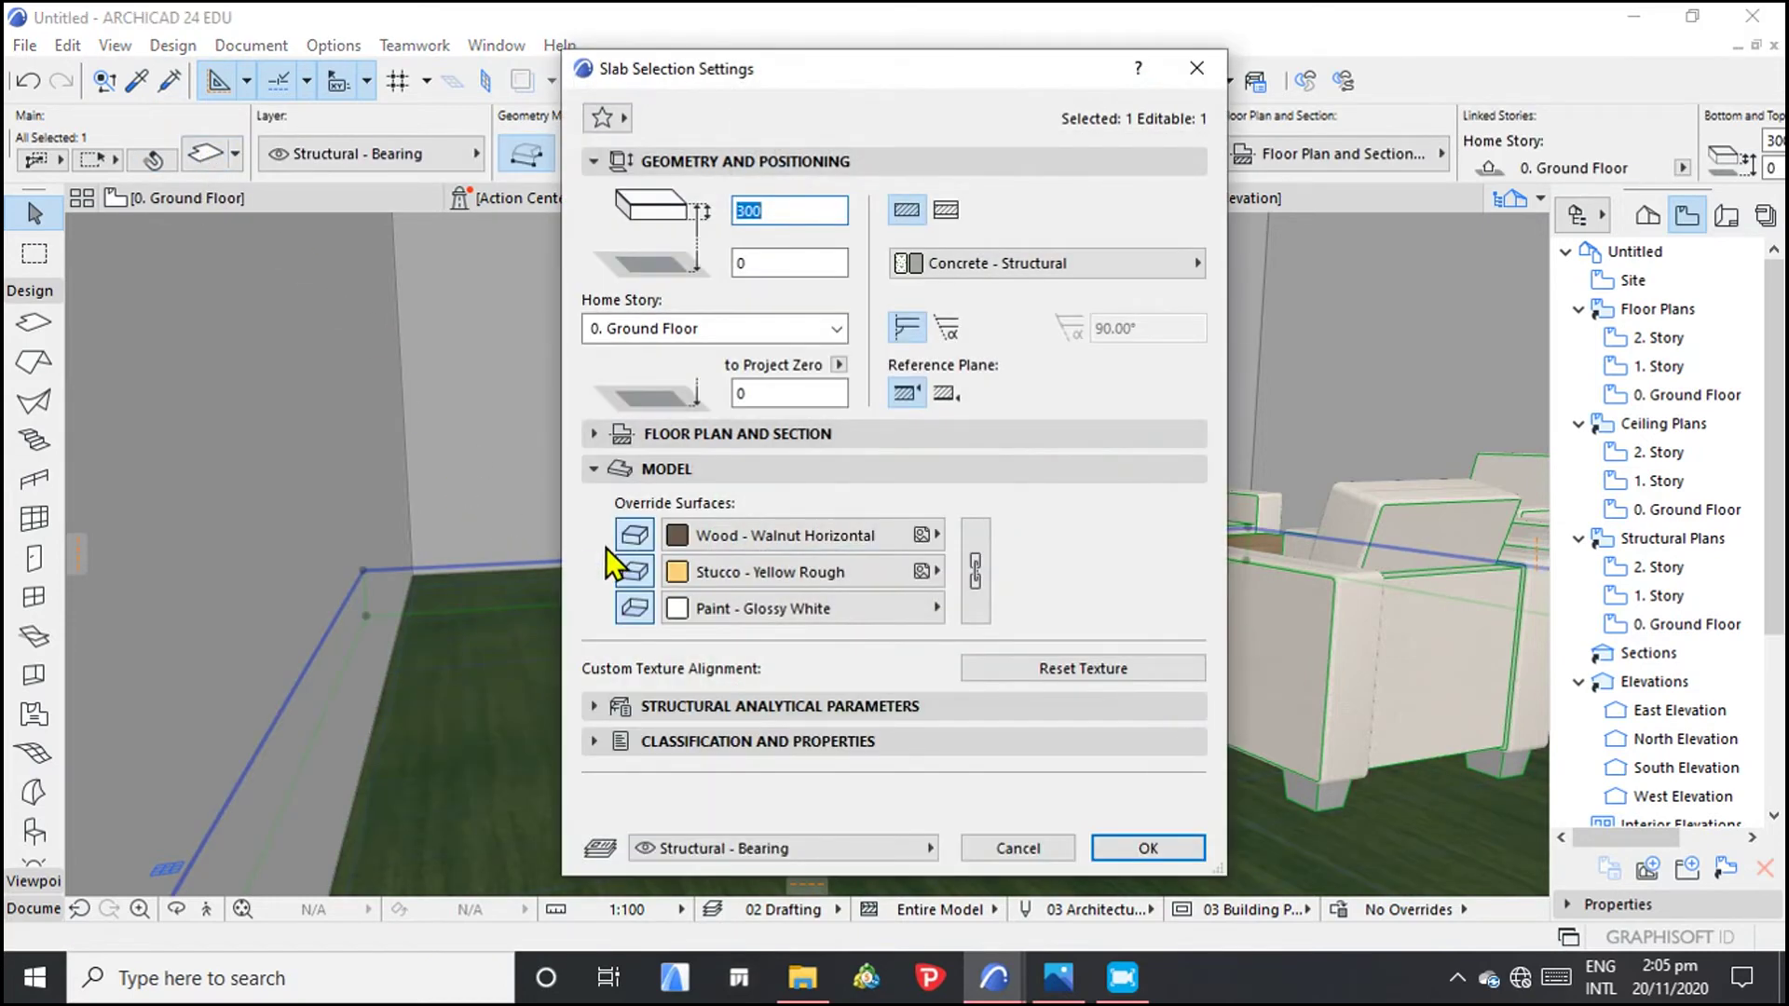
click(921, 535)
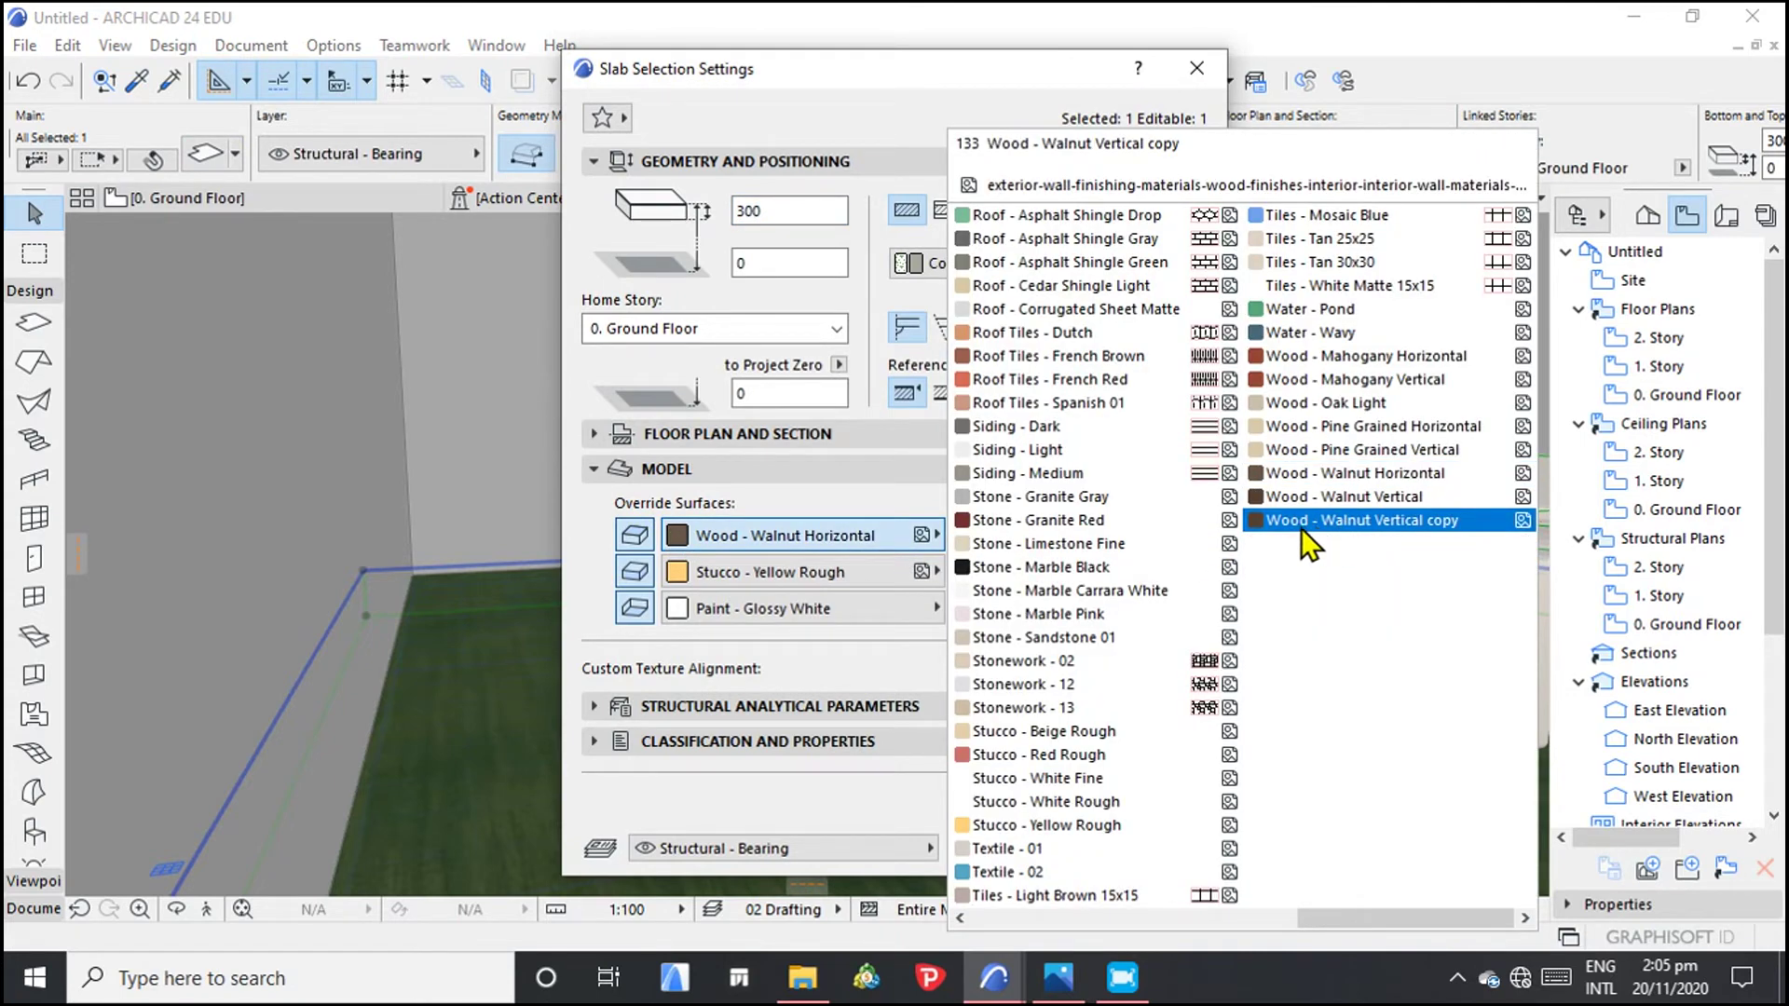
click(1391, 522)
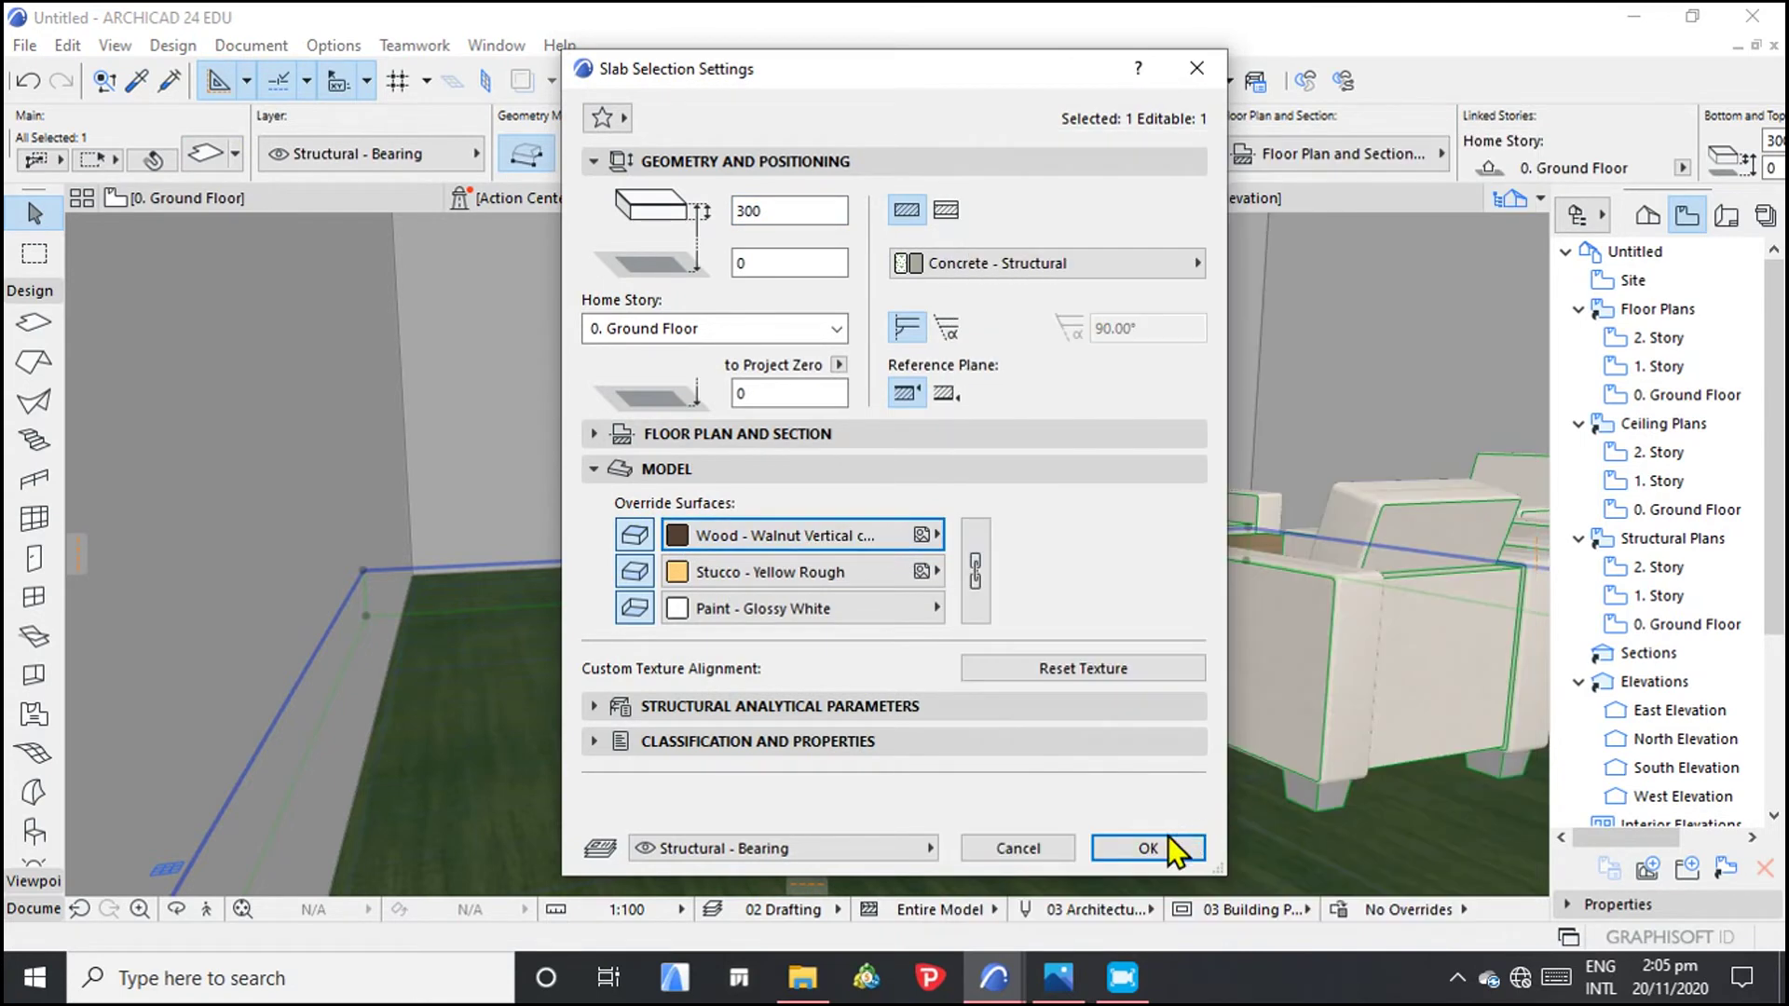
click(1156, 850)
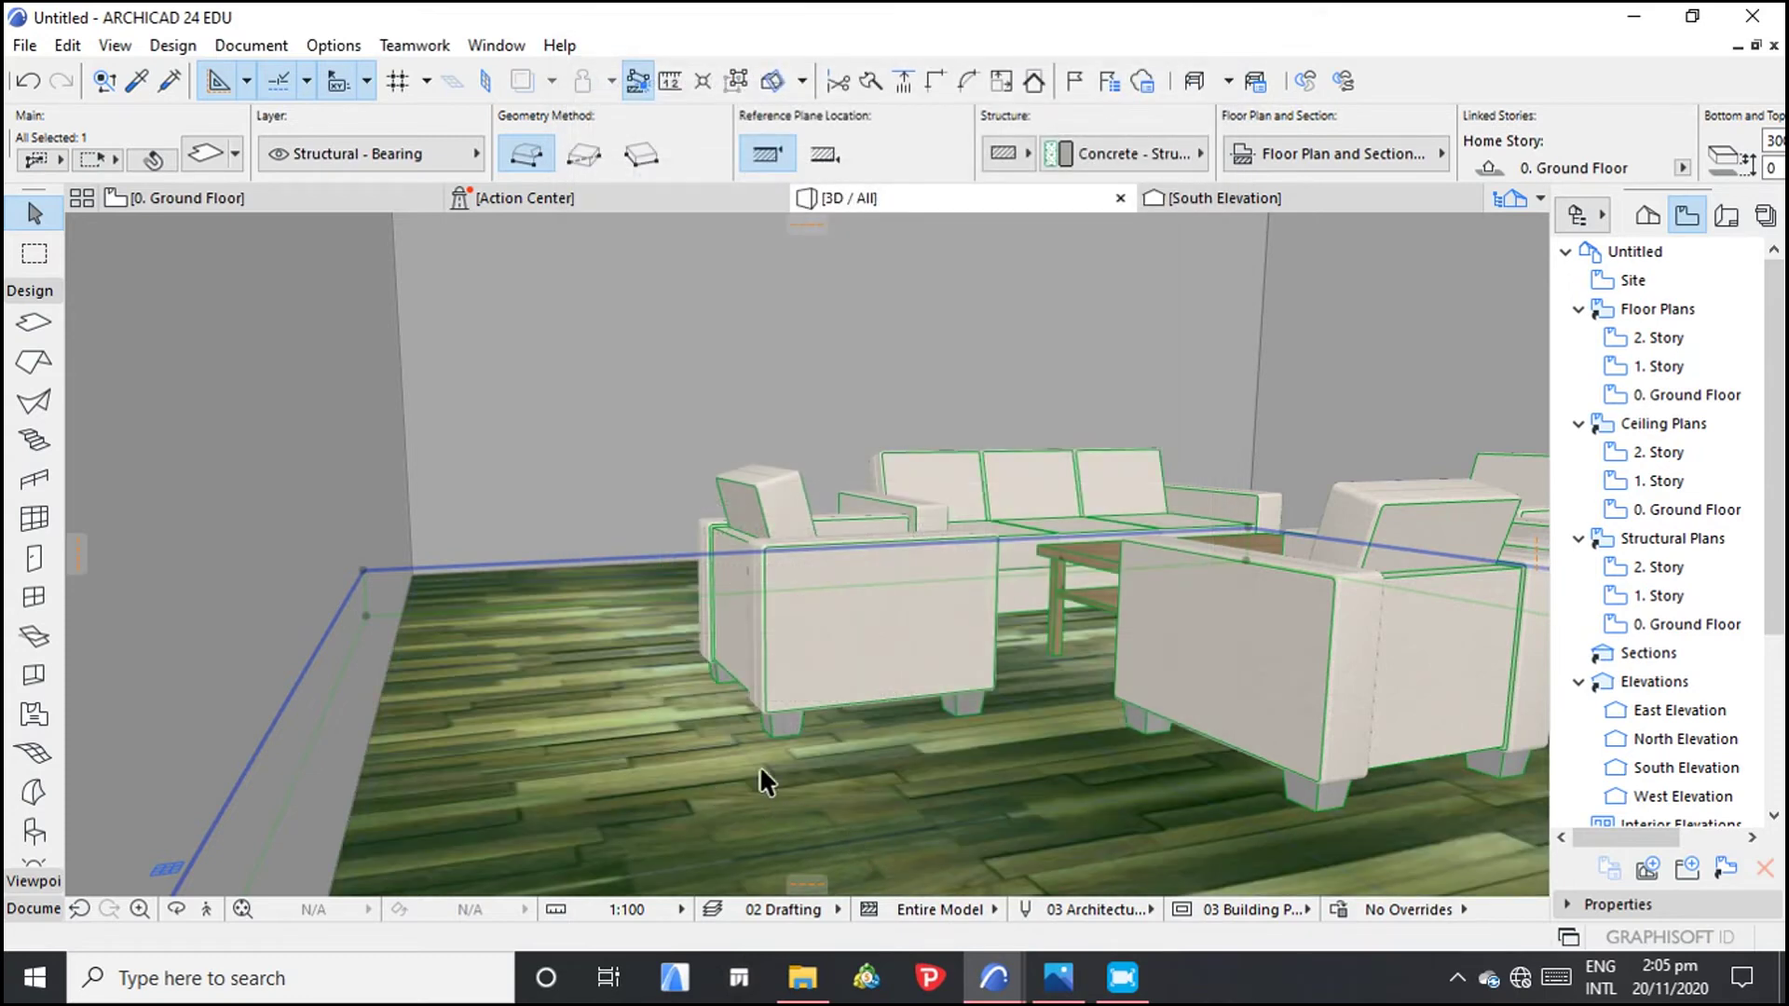
key(Escape)
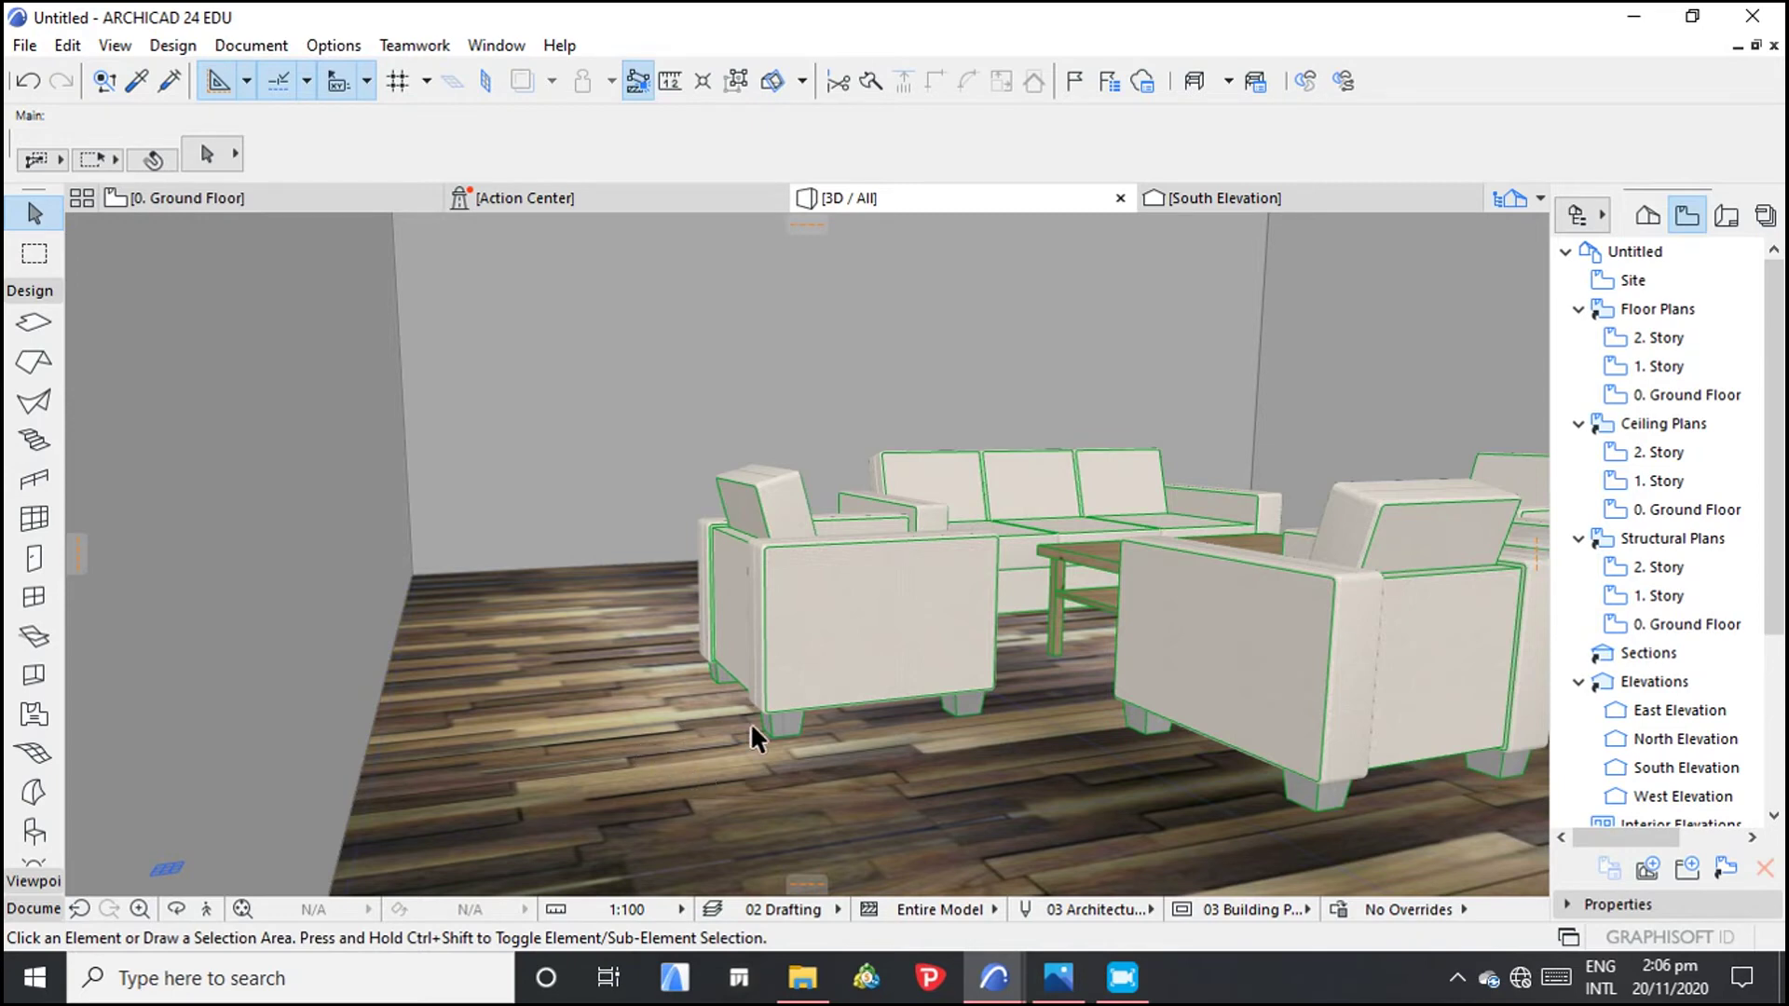
Step: Resize the Wood - Walnut Vertical copy texture to 1000 x 1000 in the Surfaces dialog
scroll(636, 718, up, 2)
scroll(646, 730, up, 1)
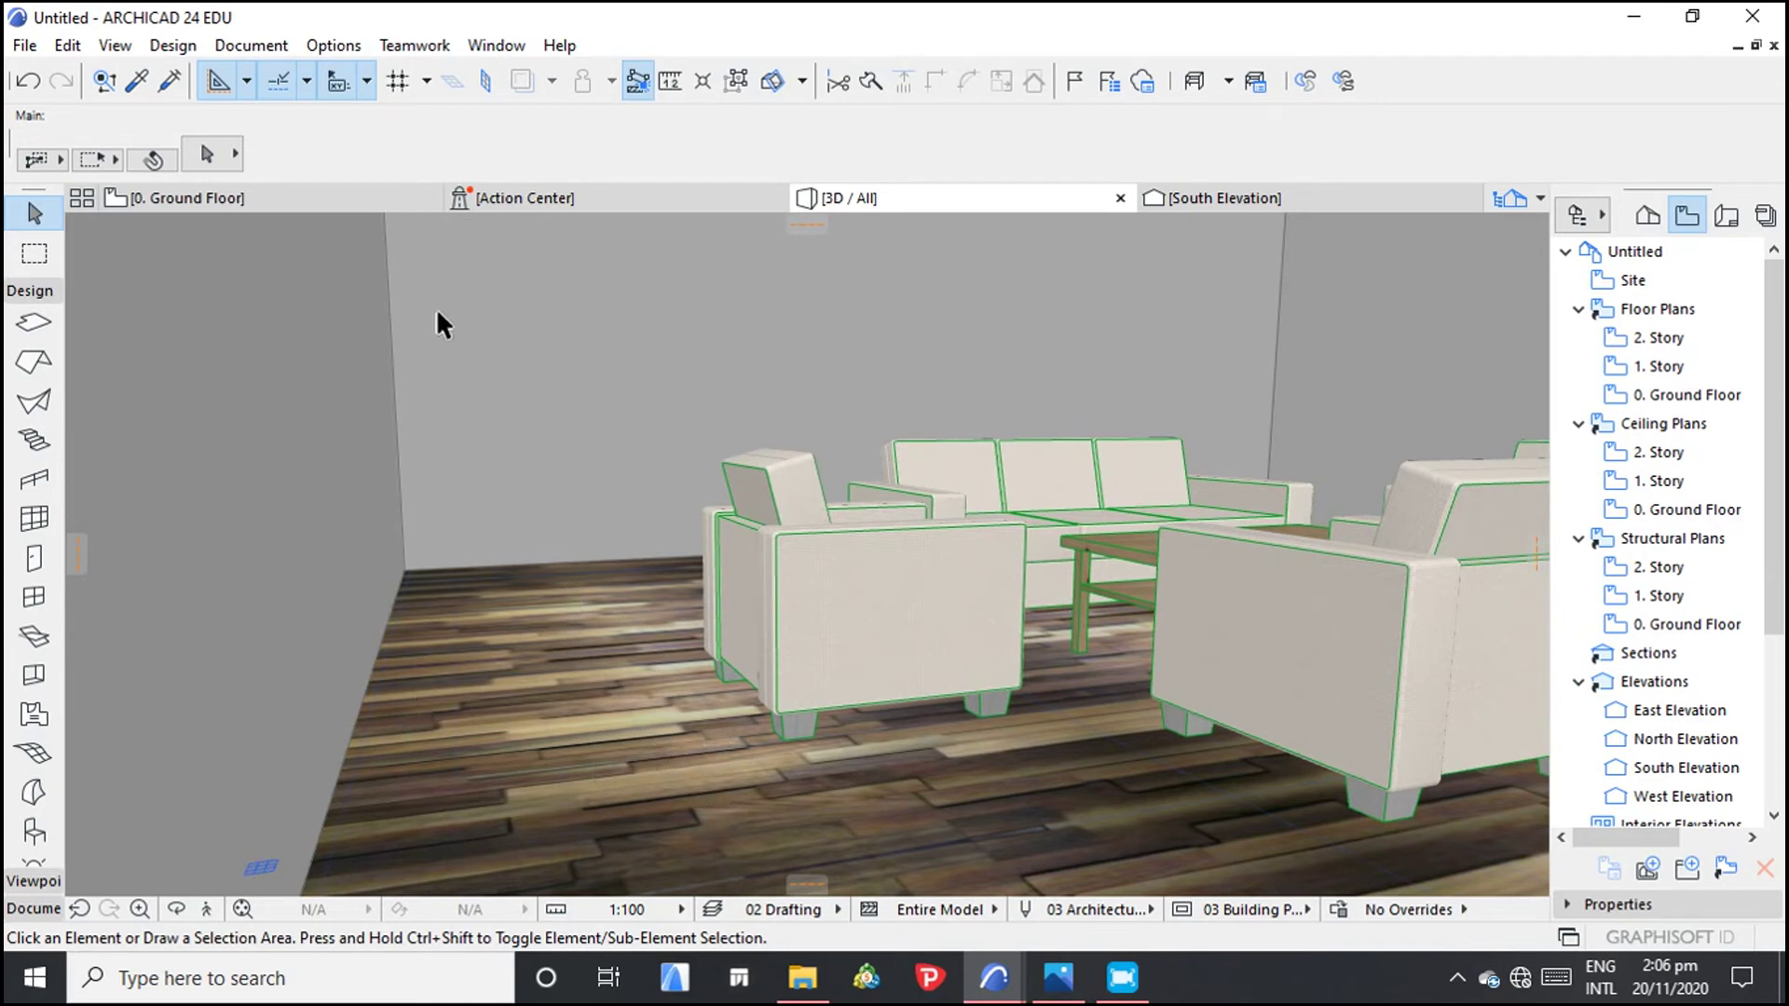
click(346, 47)
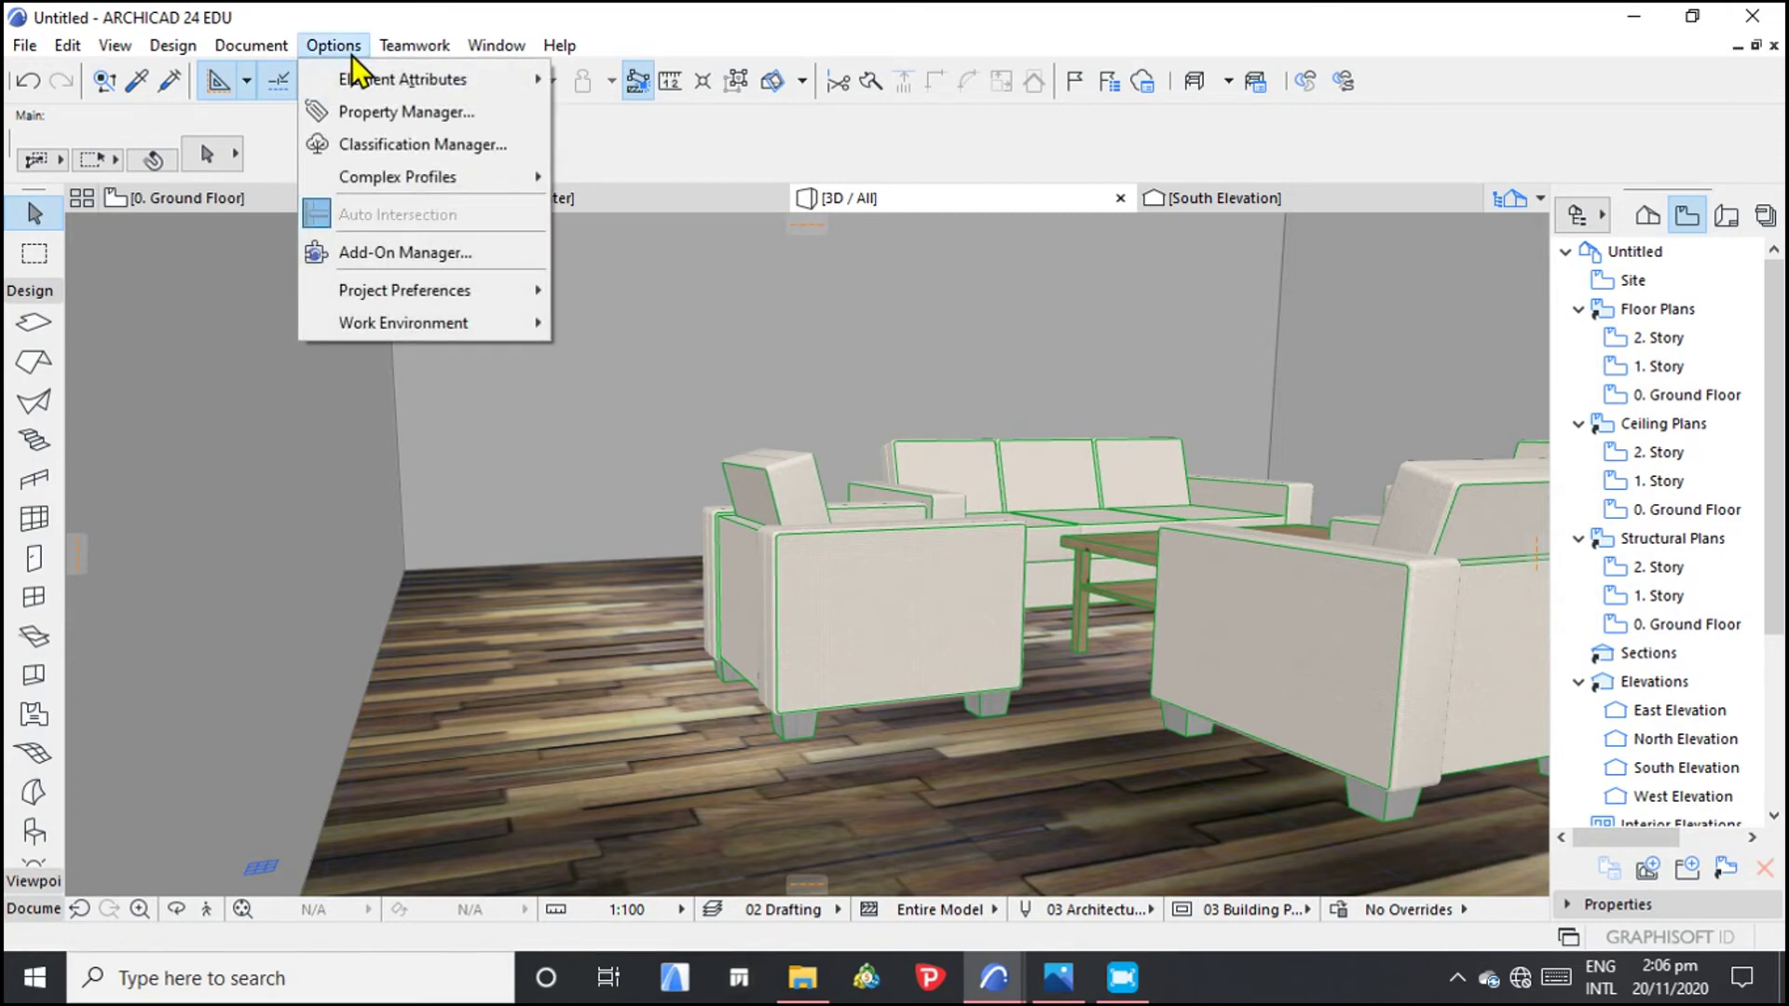
mouse_move(490, 77)
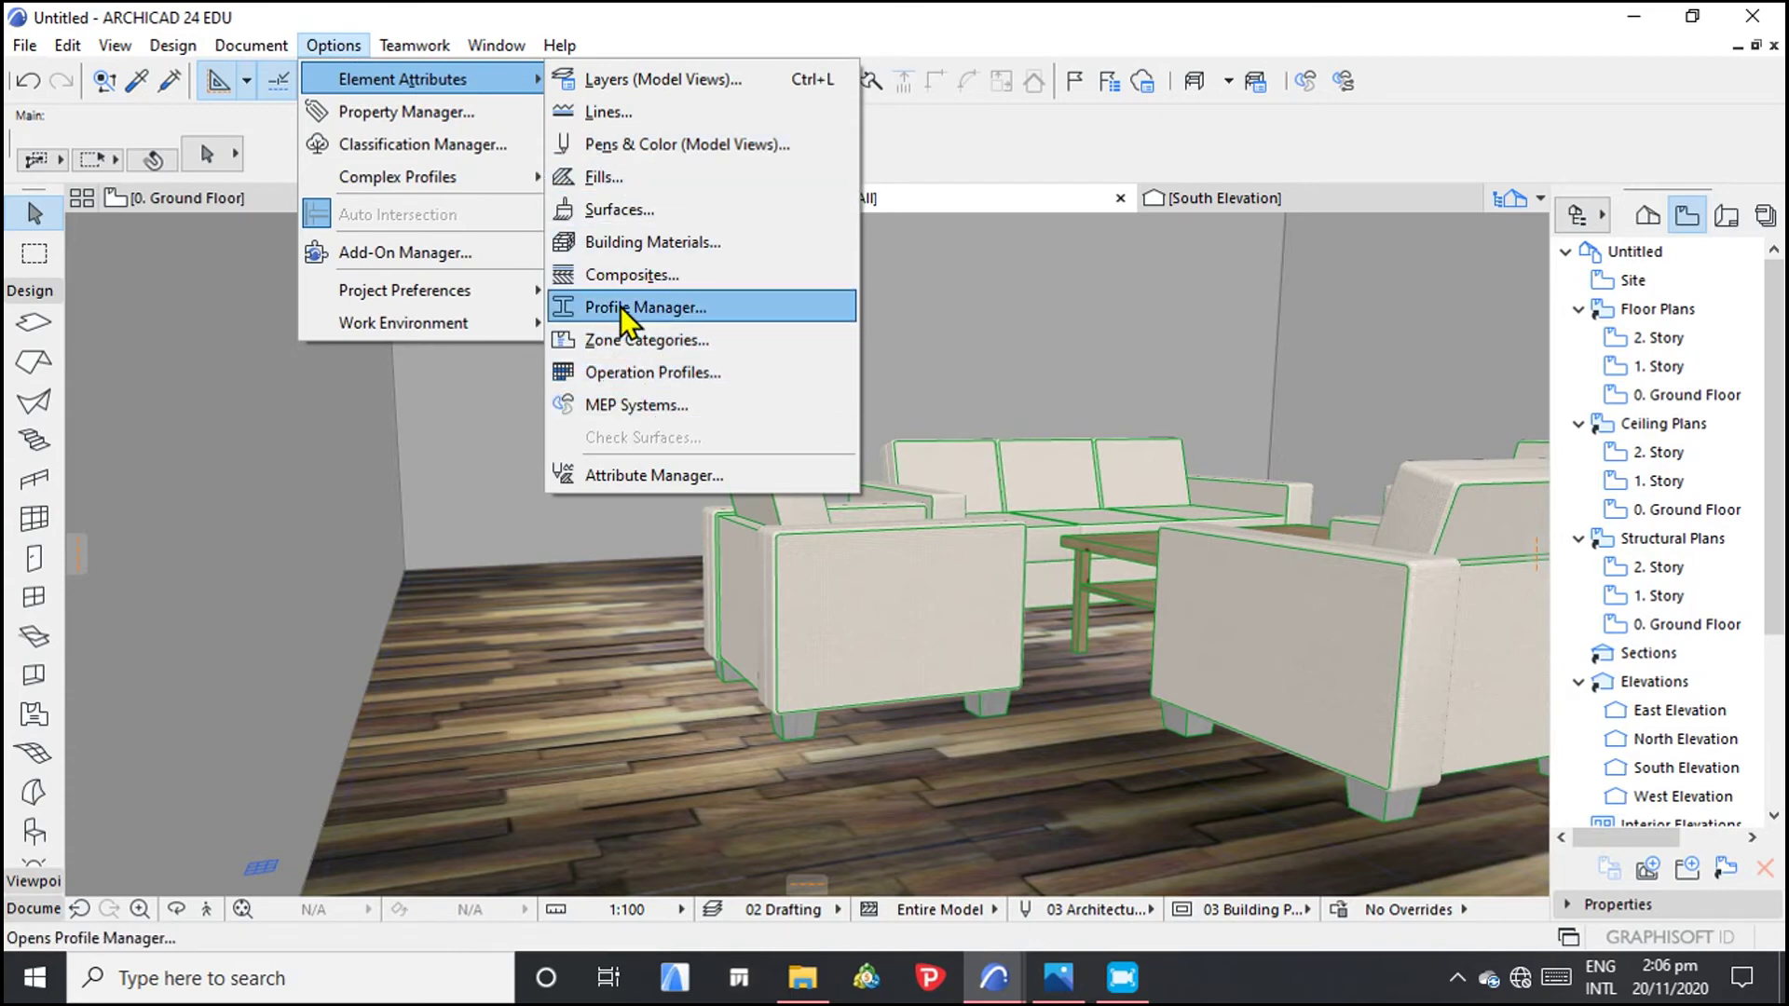
click(606, 209)
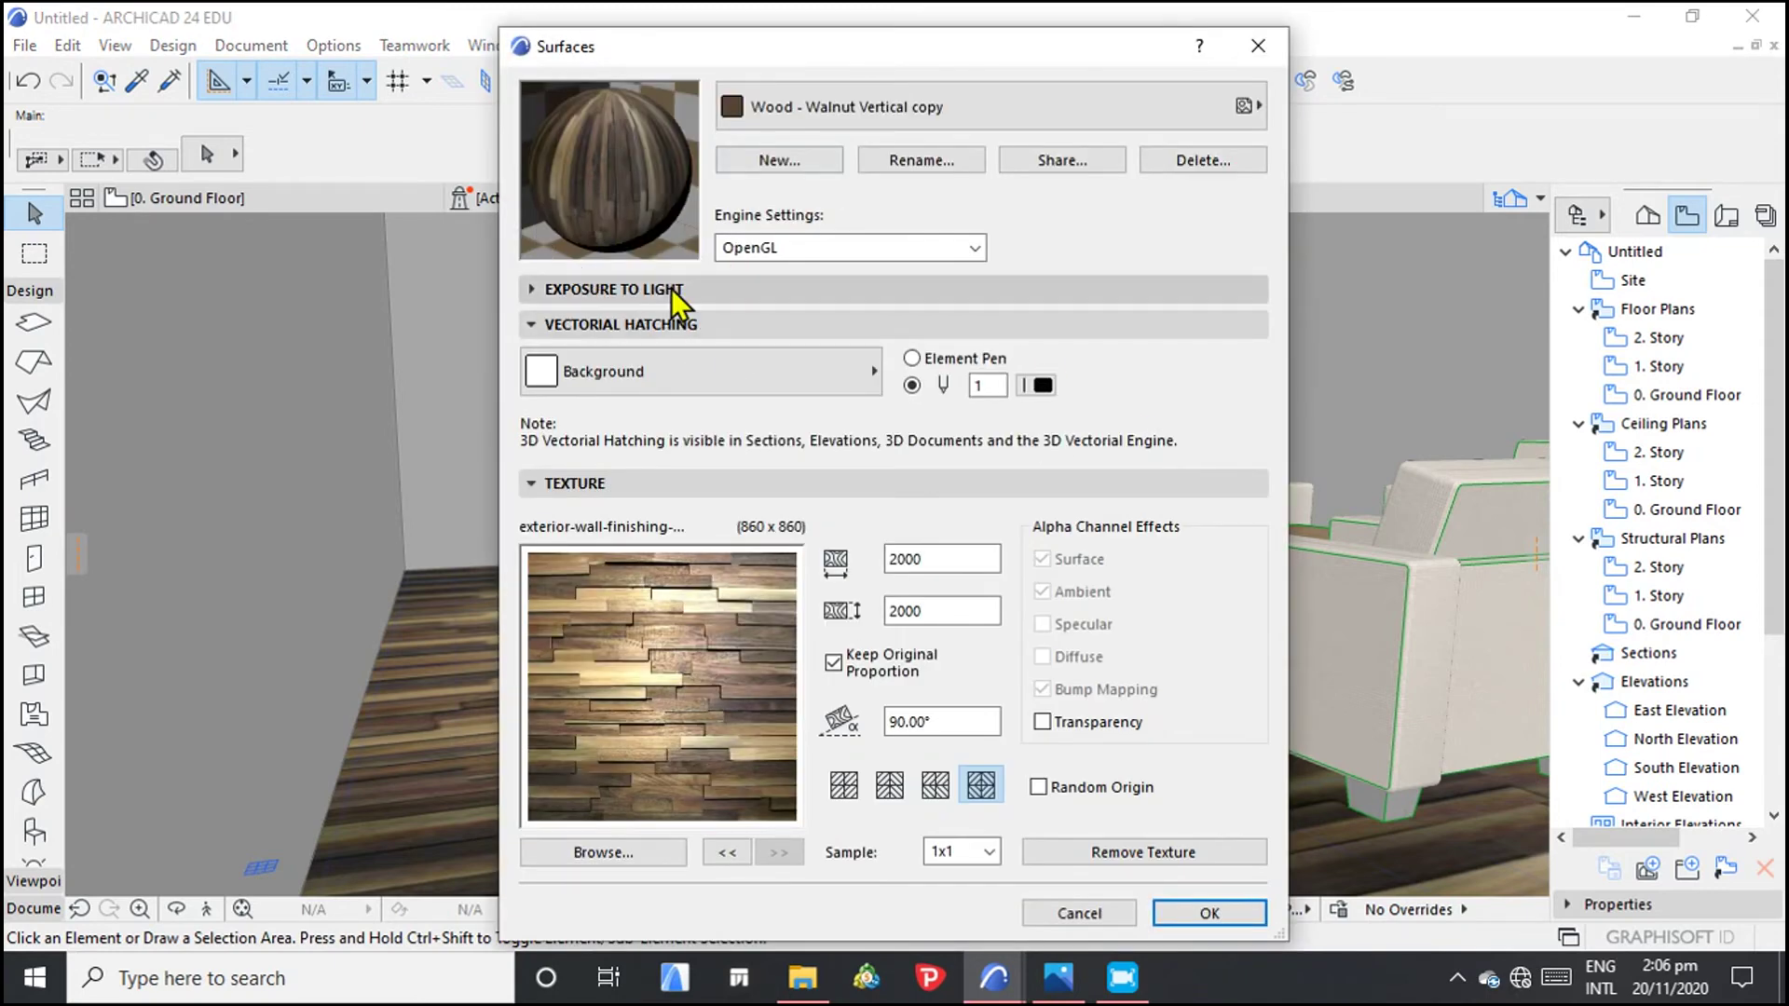
click(930, 560)
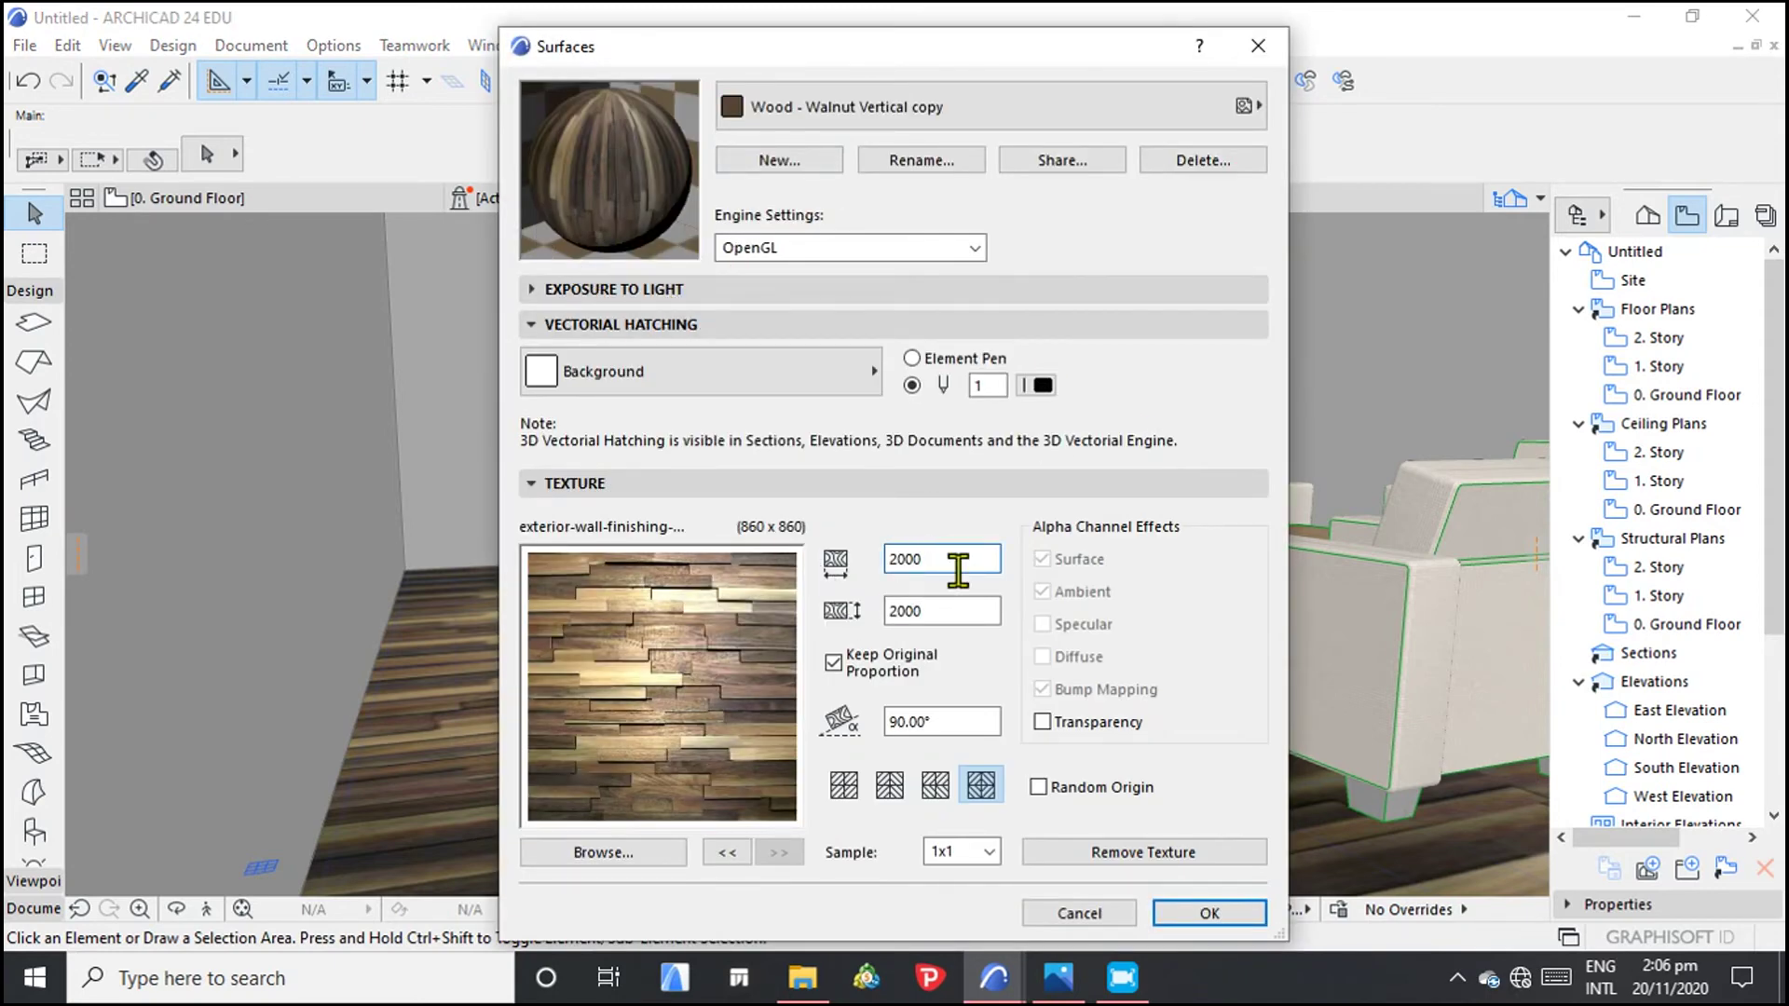
key(BackSpace)
key(BackSpace)
key(BackSpace)
key(BackSpace)
text(1000)
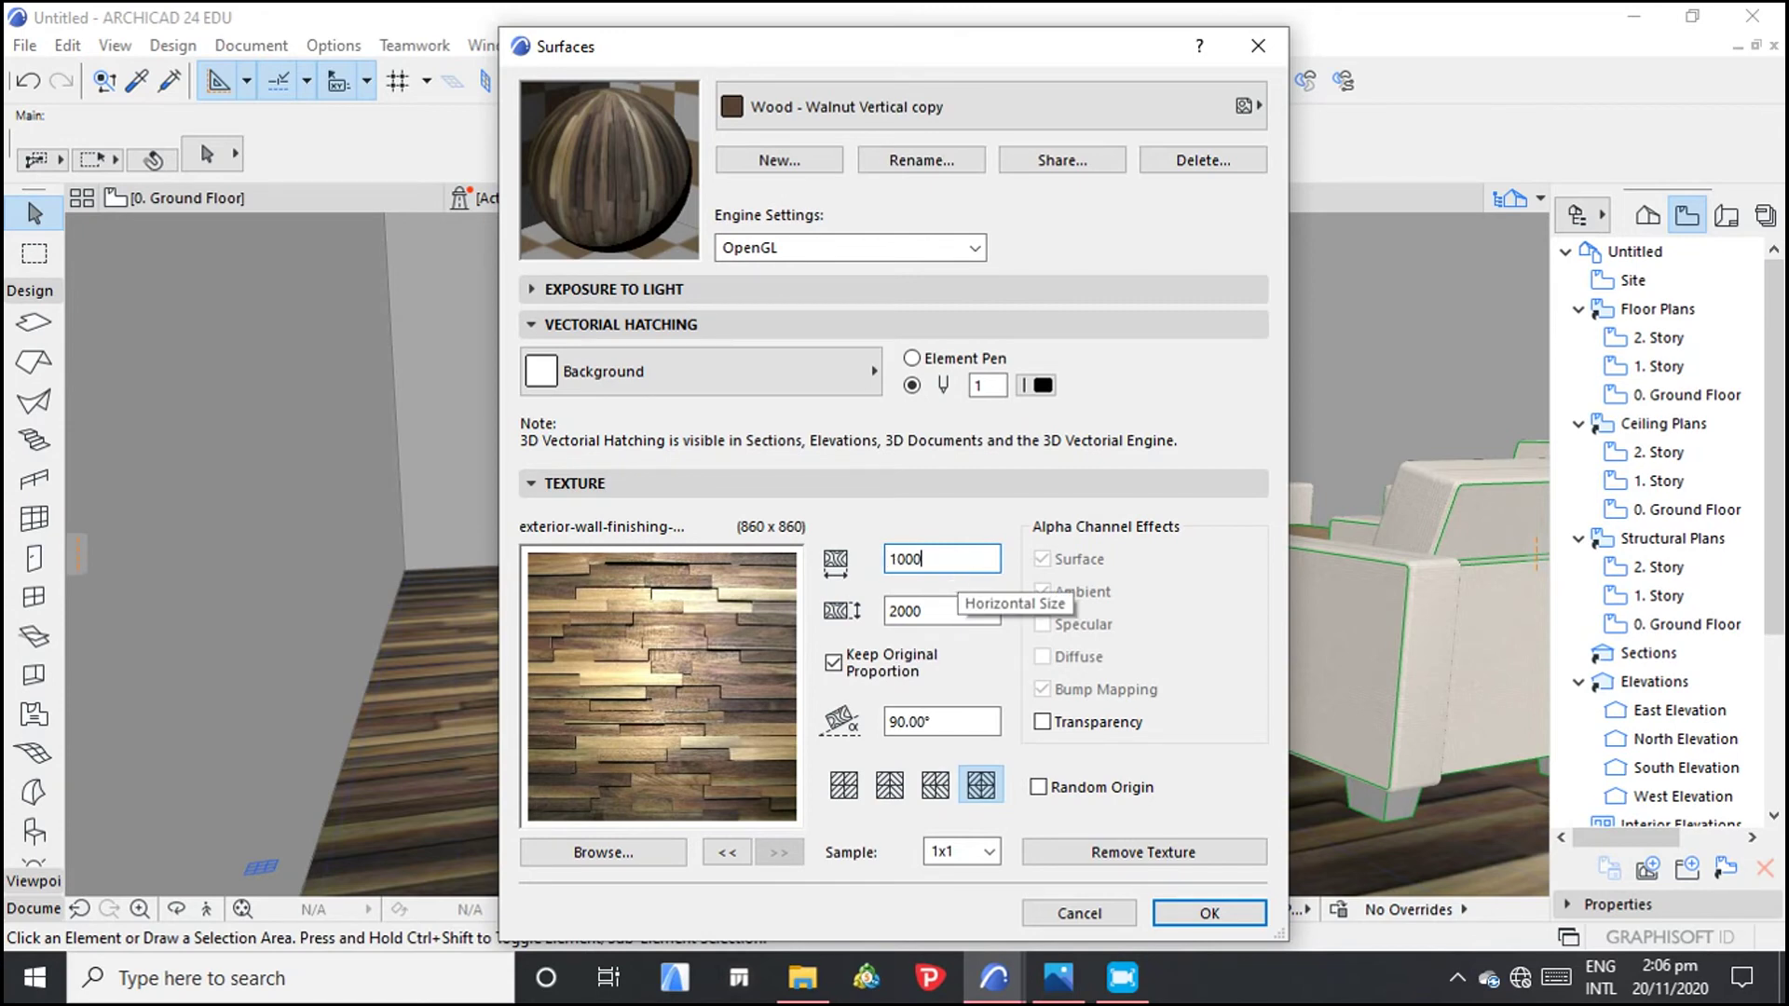
click(938, 611)
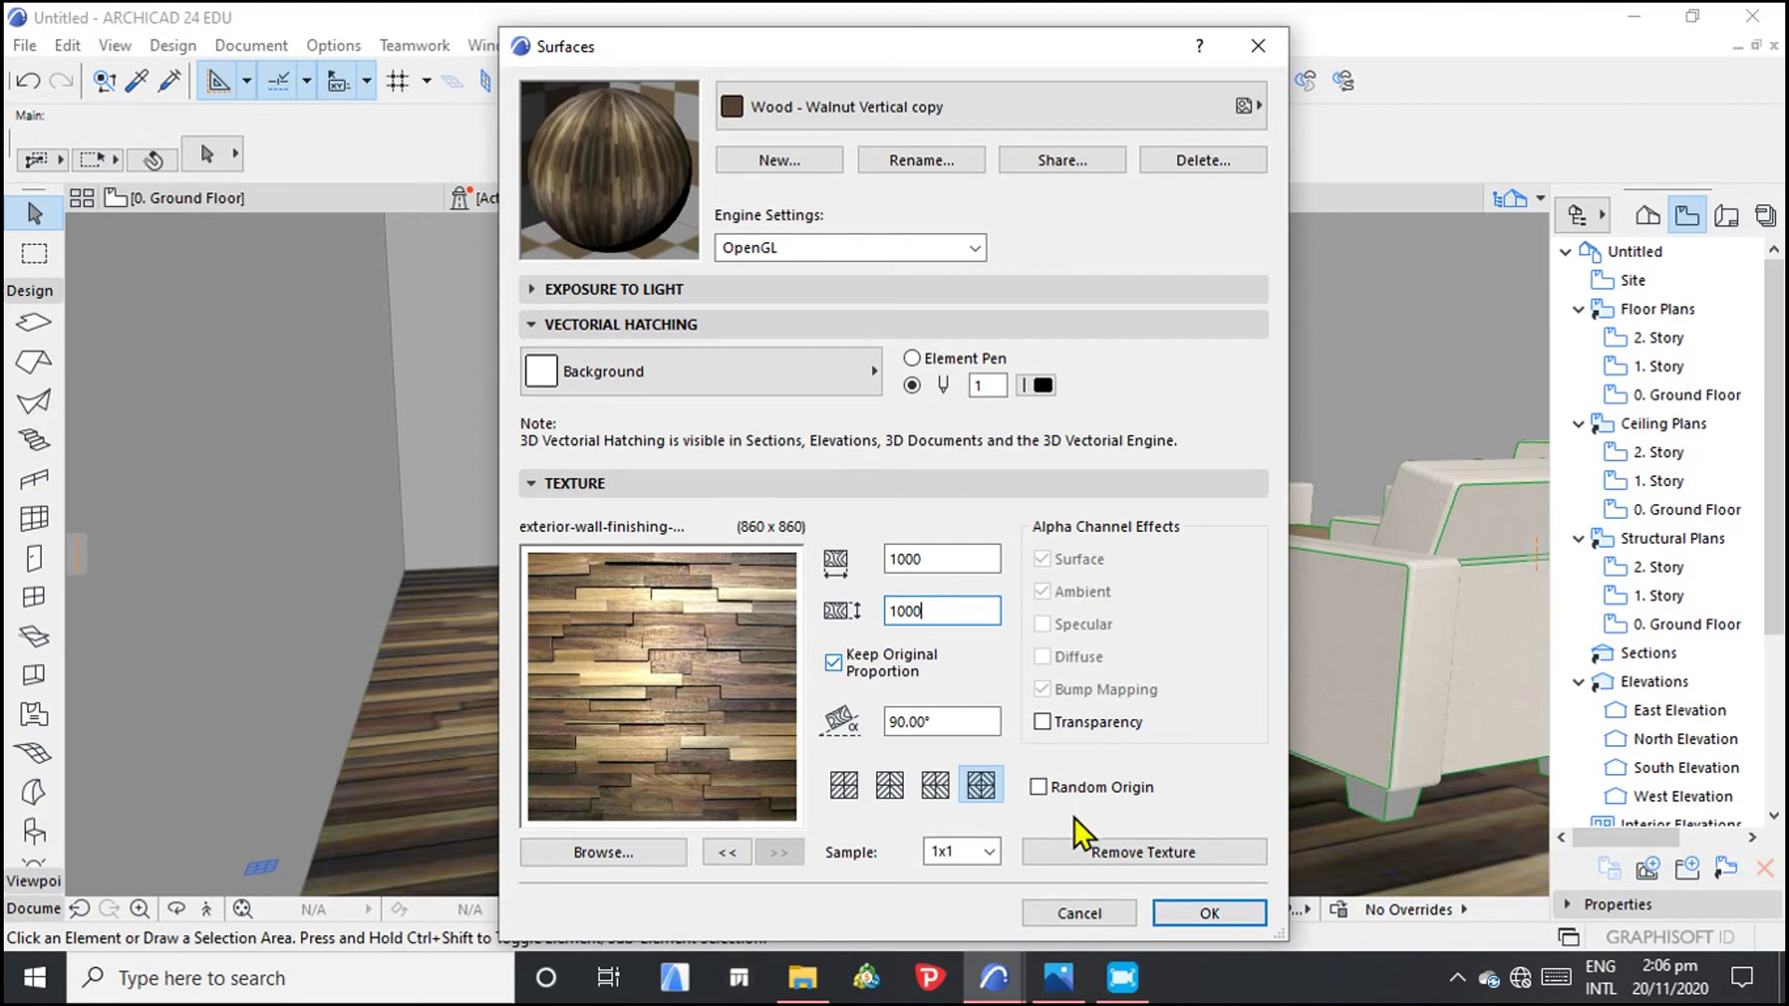
click(1202, 912)
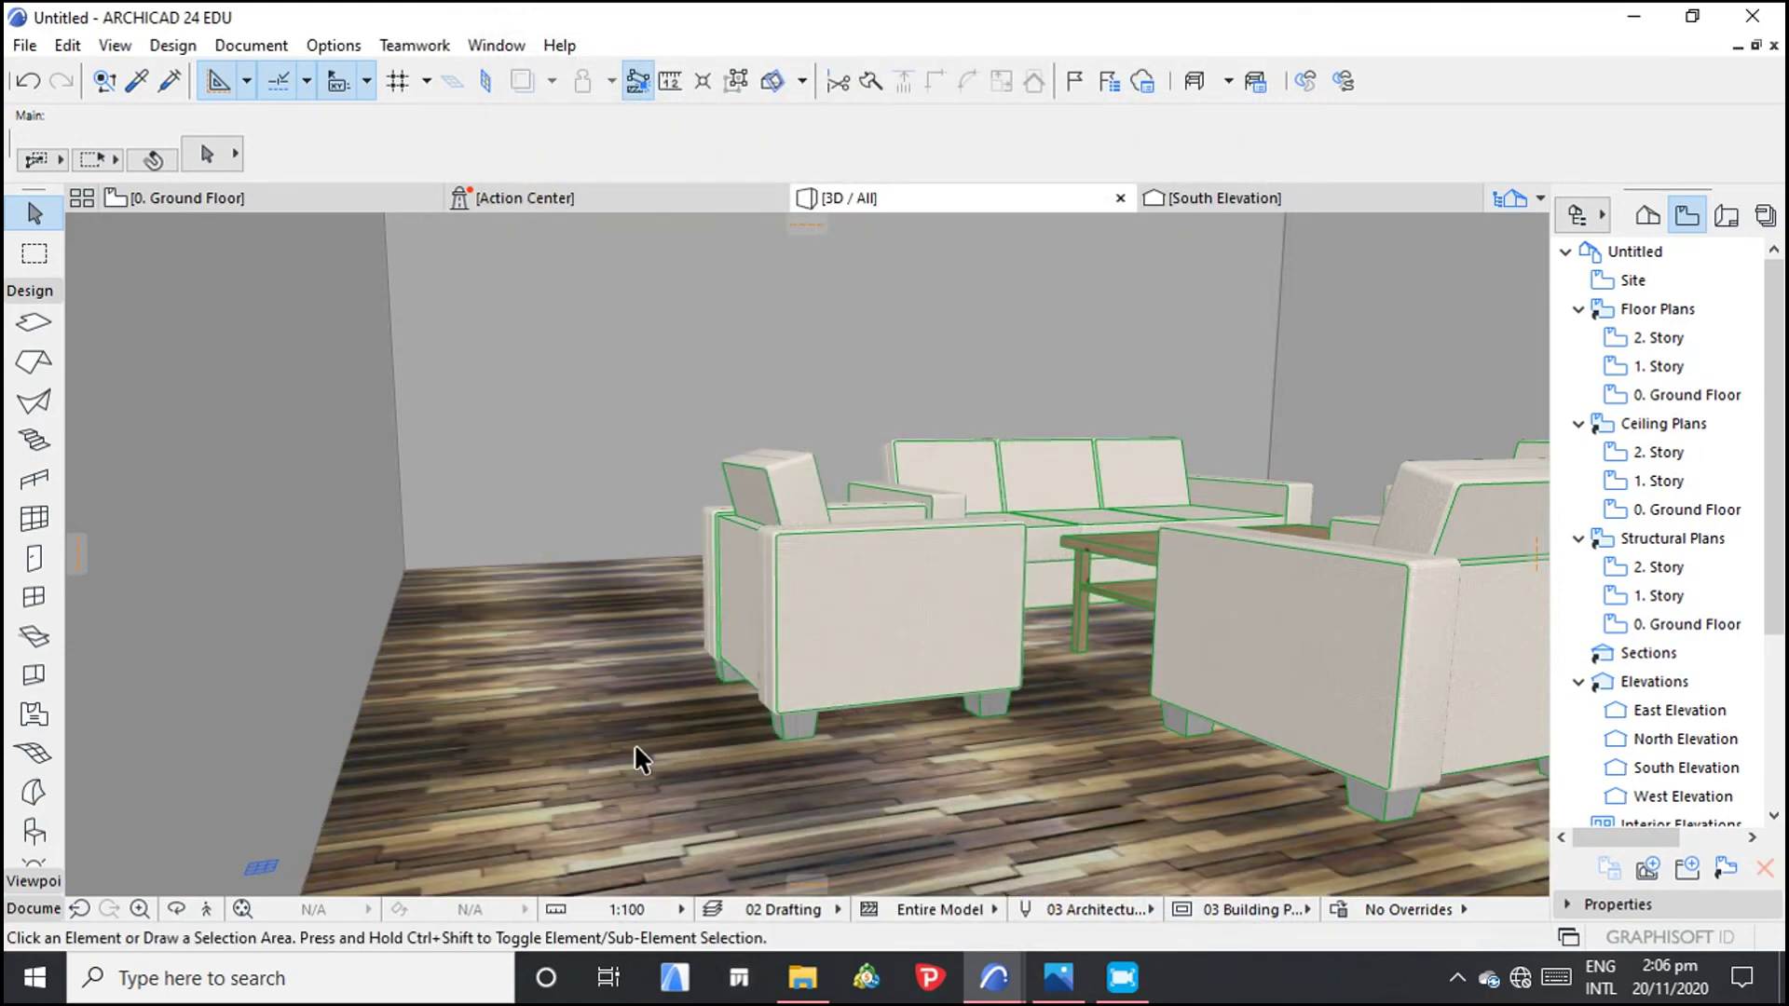
Step: Change the copy surface's texture width from 1000 to 1500, leaving the height at 1000
scroll(643, 750, up, 2)
scroll(658, 744, down, 2)
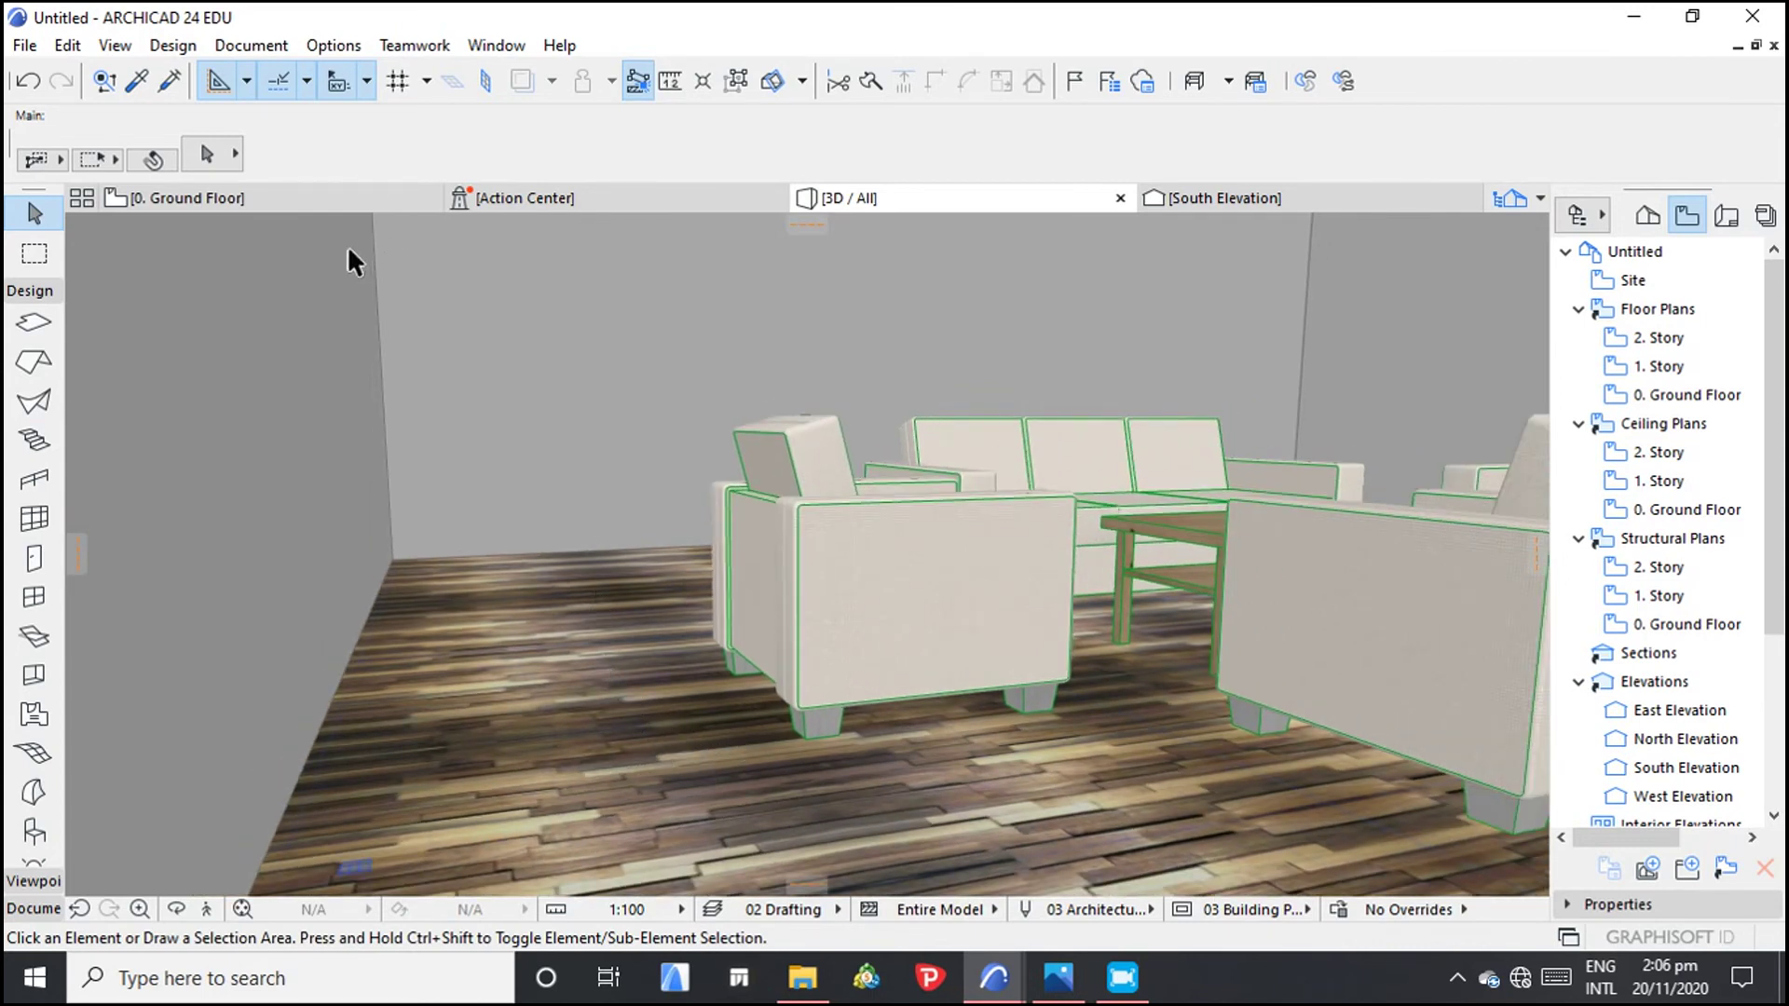
click(341, 49)
mouse_move(478, 72)
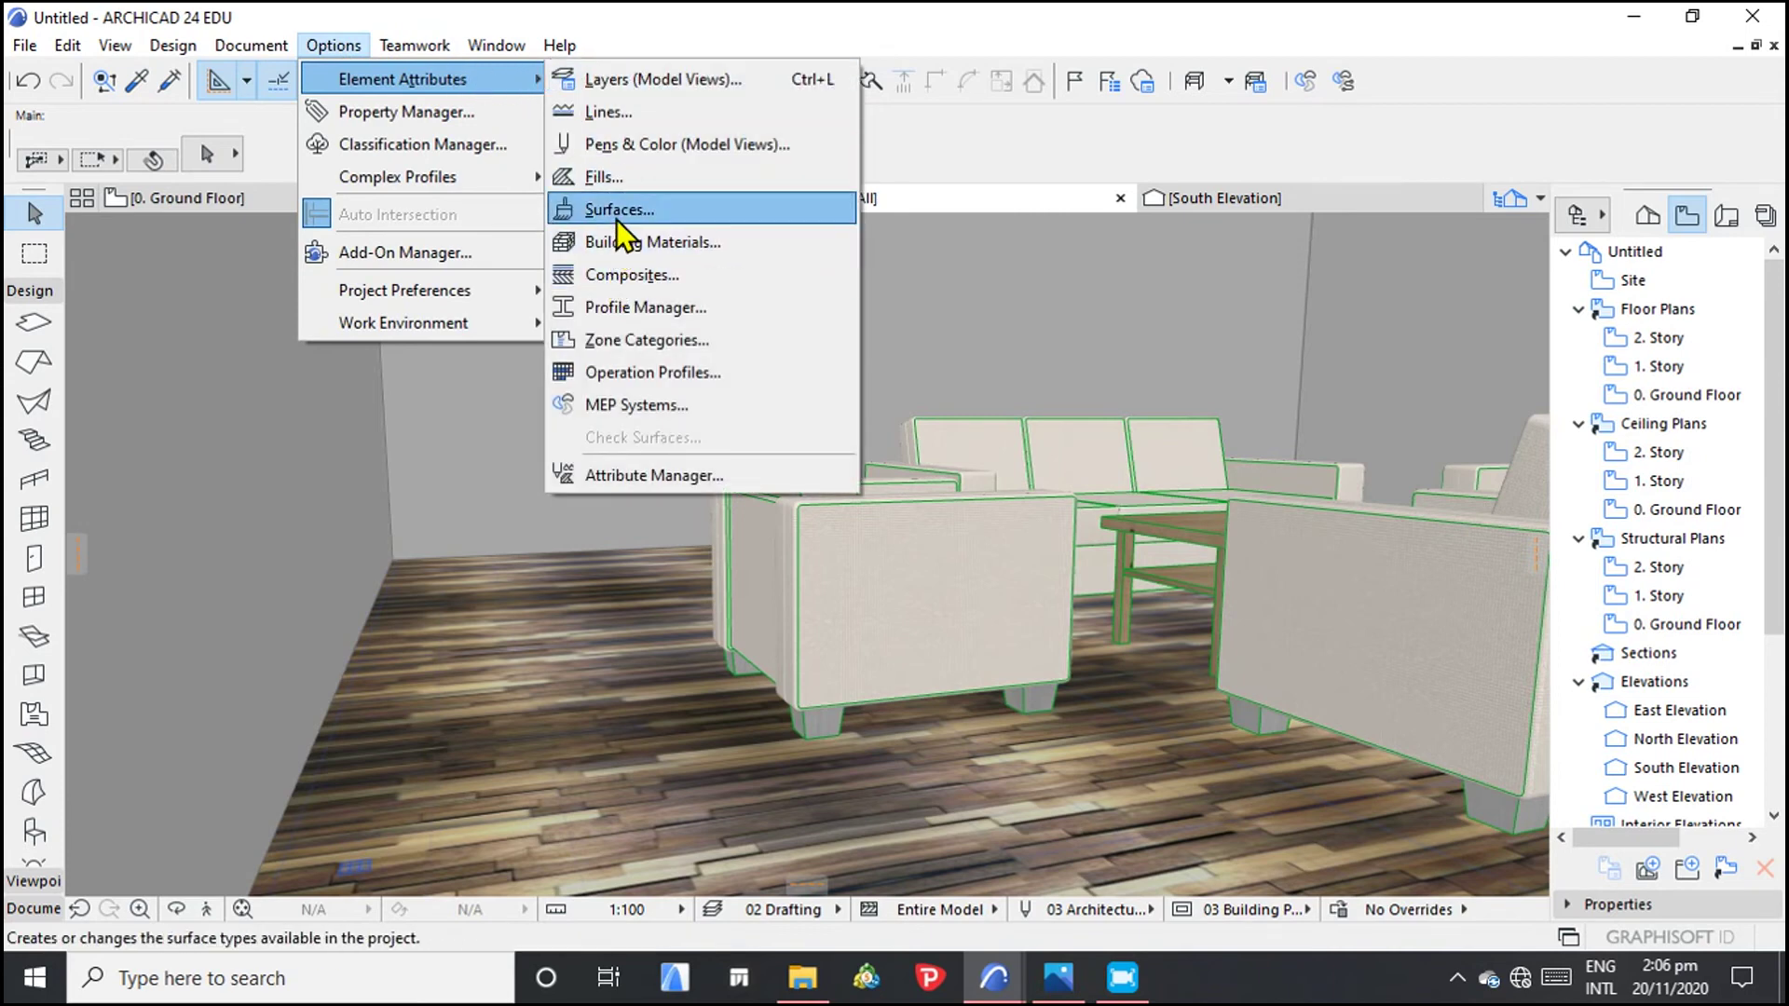
click(706, 209)
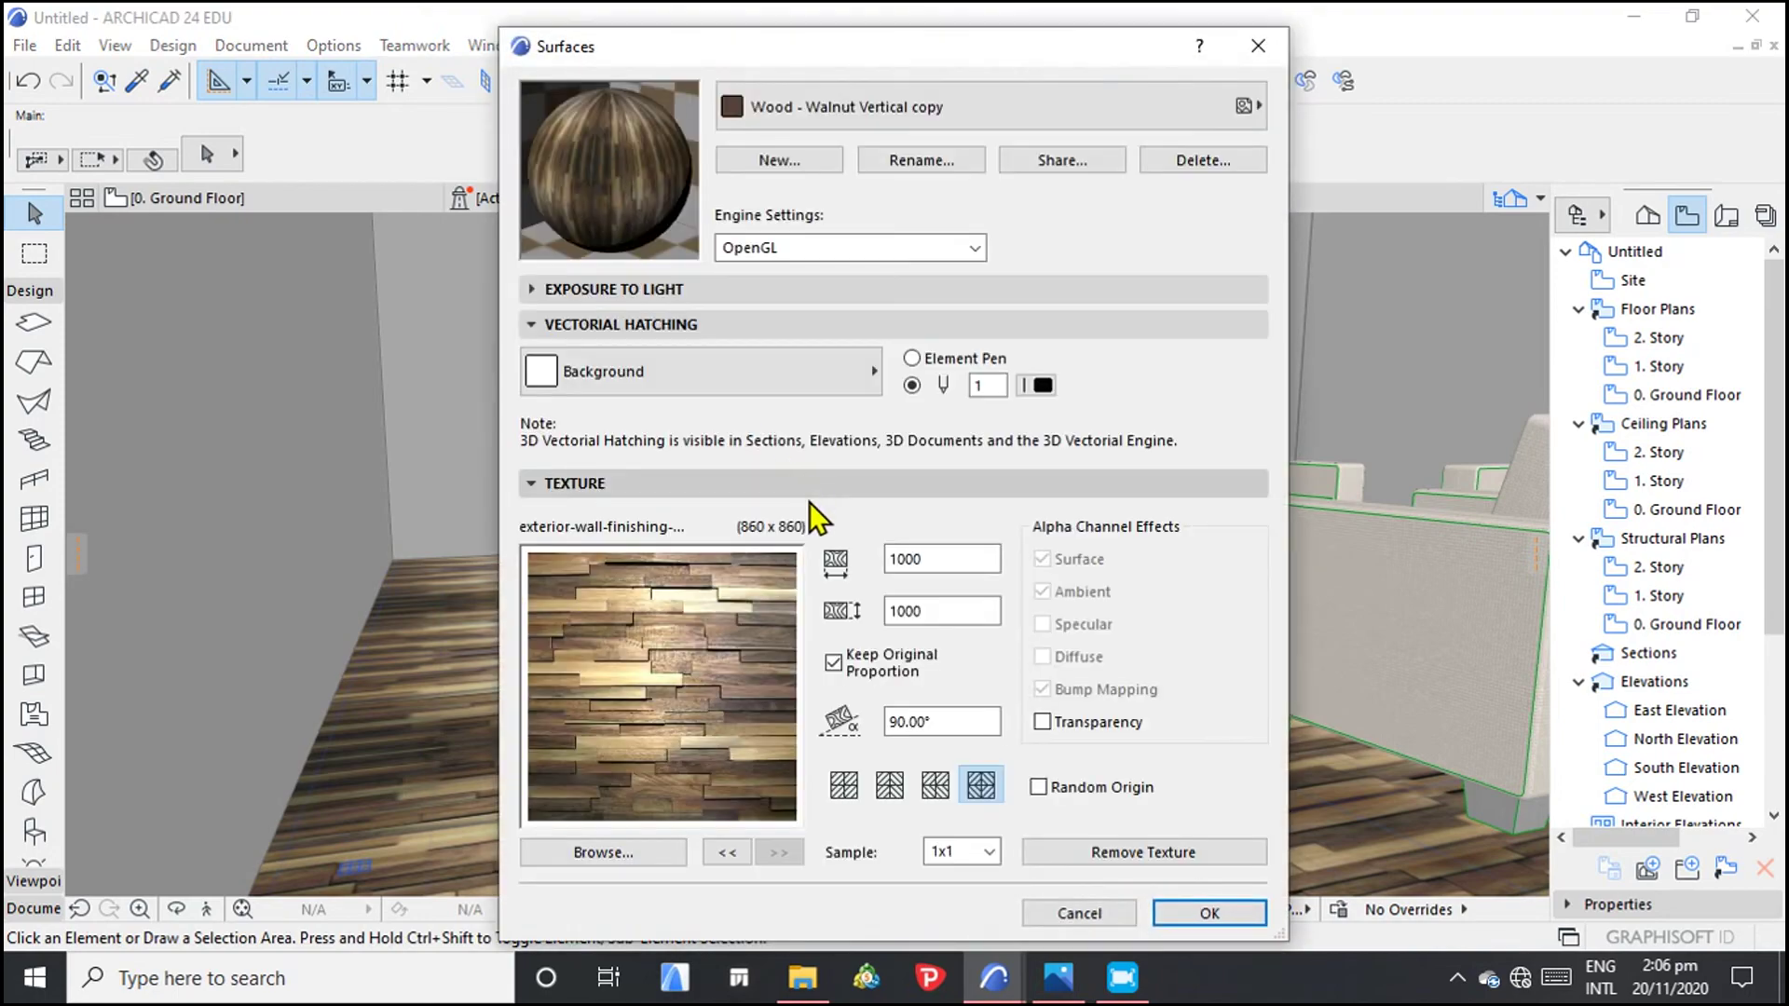
click(960, 561)
key(BackSpace)
key(BackSpace)
key(BackSpace)
text(500)
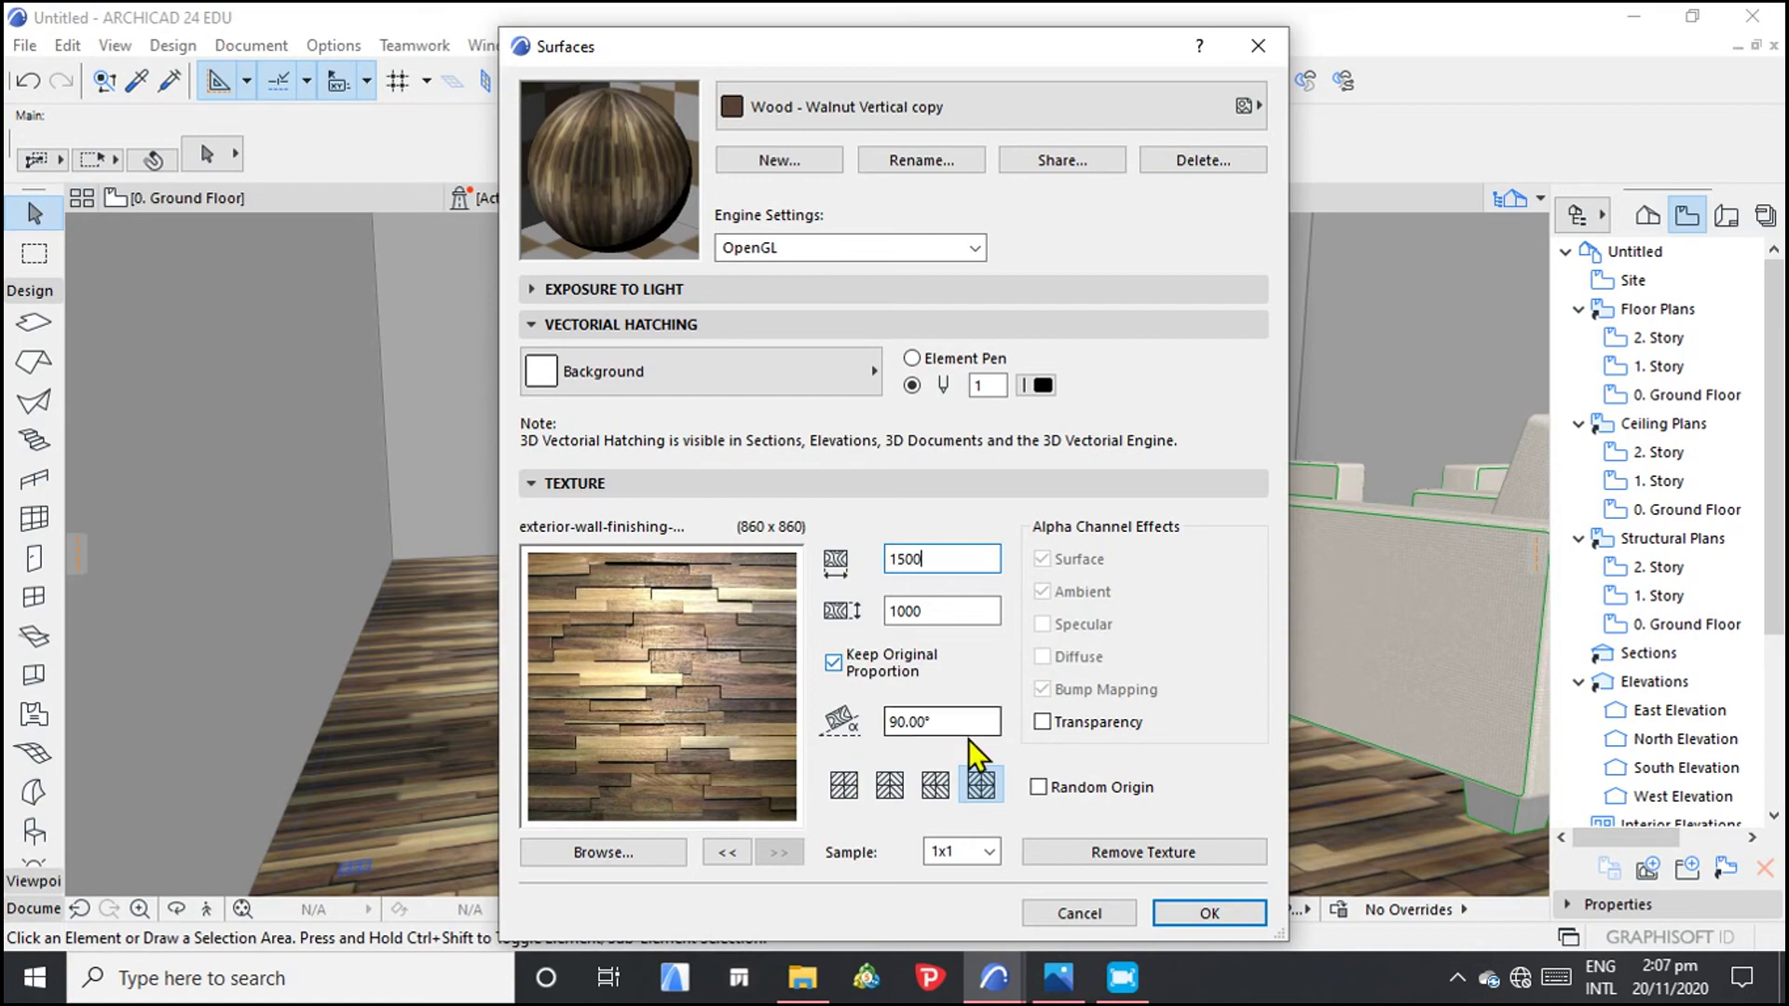
click(1209, 914)
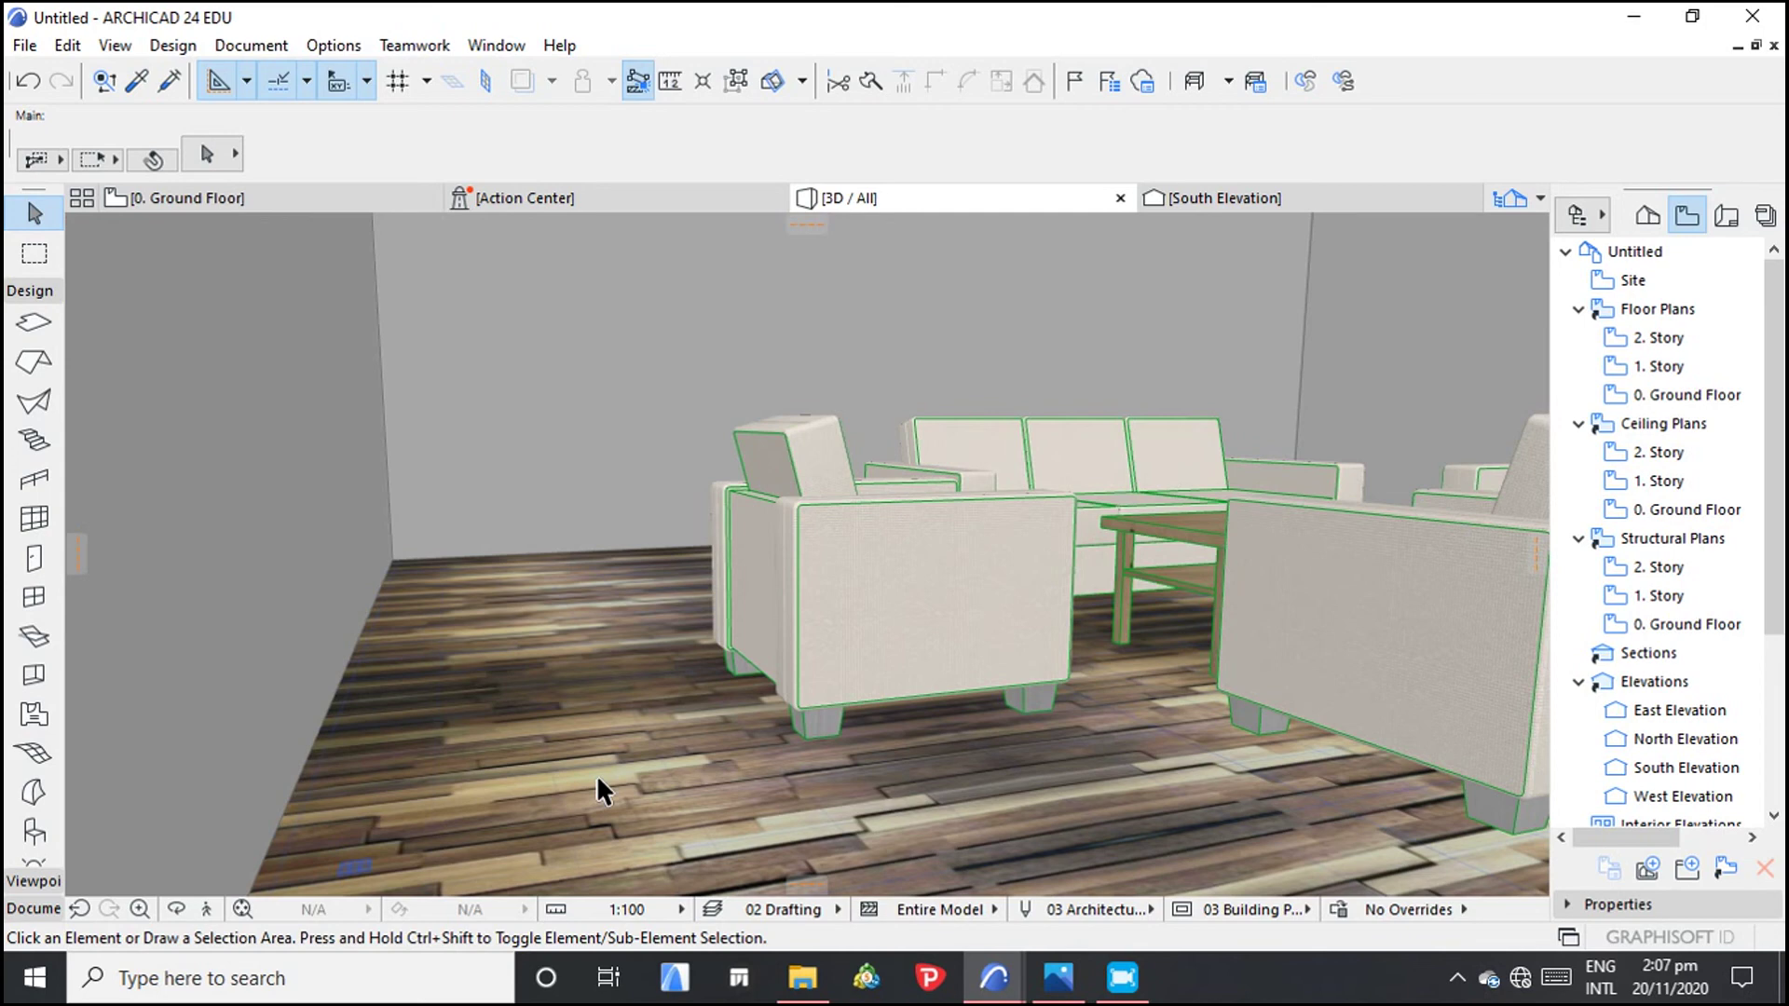
Step: Select the floor slab and open its Slab Selection Settings, showing the walnut-copy top surface
click(635, 718)
click(198, 158)
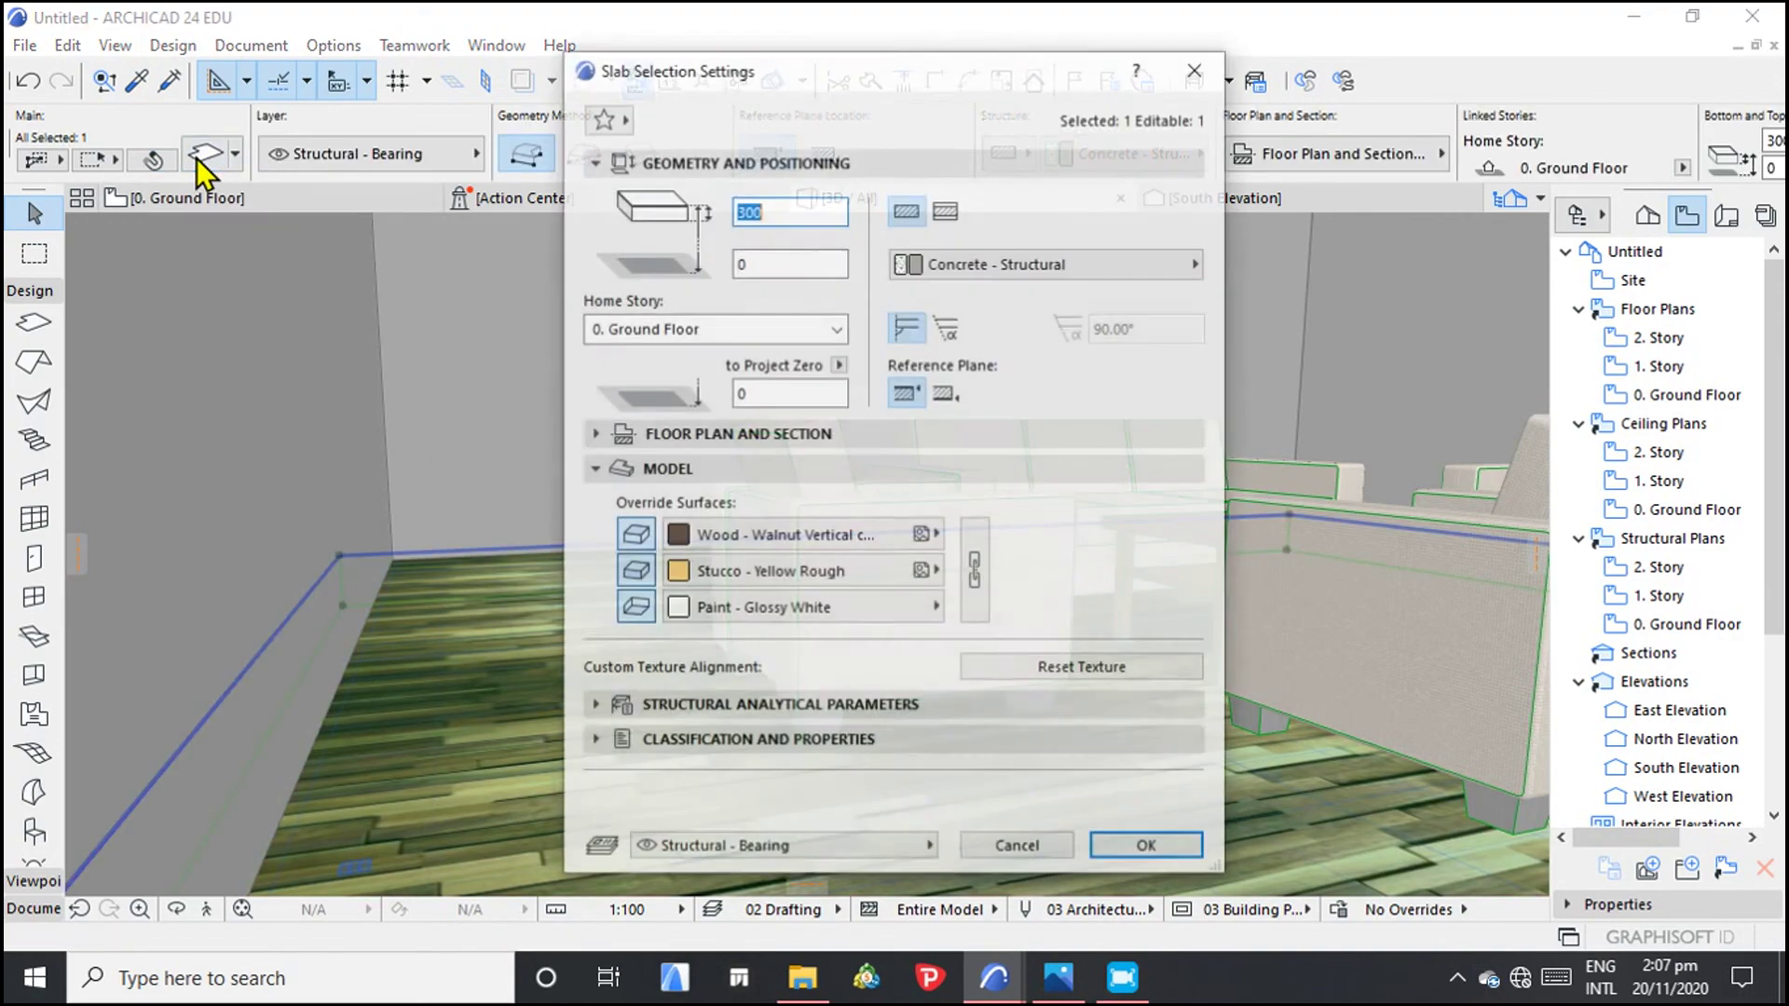